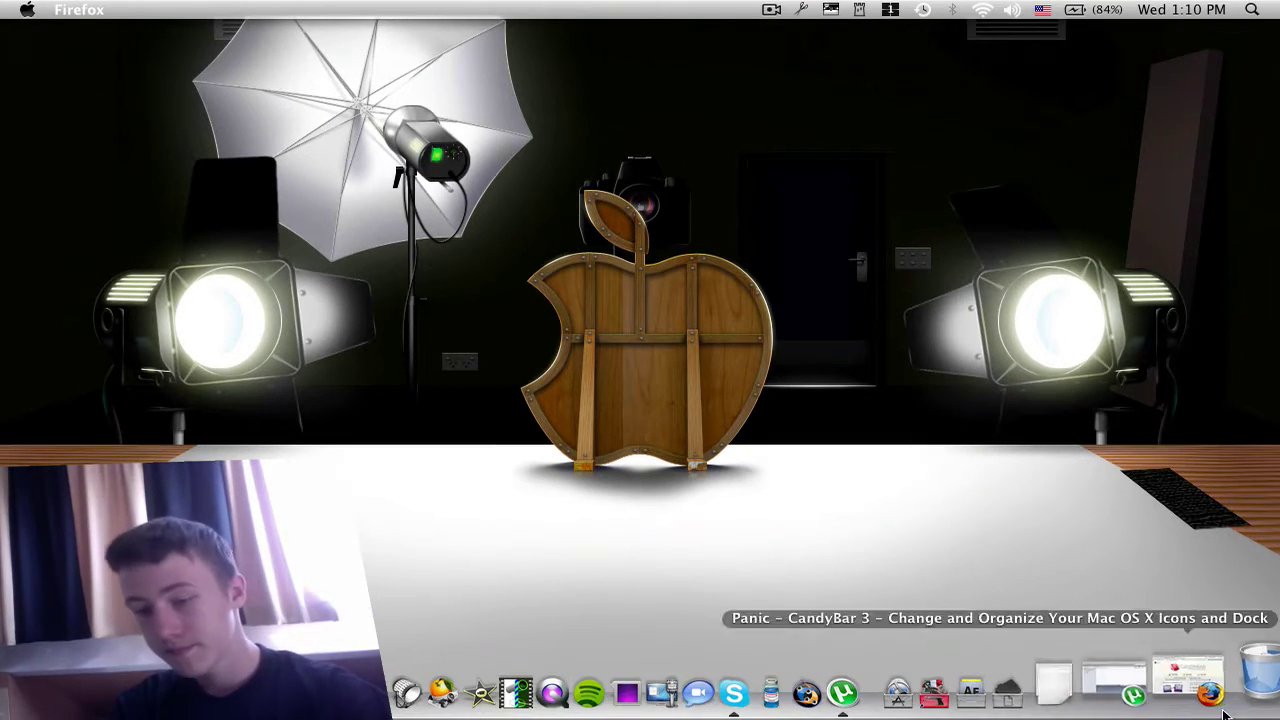
# - Bring up the Firefox window and look over the open pages for Magnifique, Camouflage and CandyBar
pyautogui.click(1000, 688)
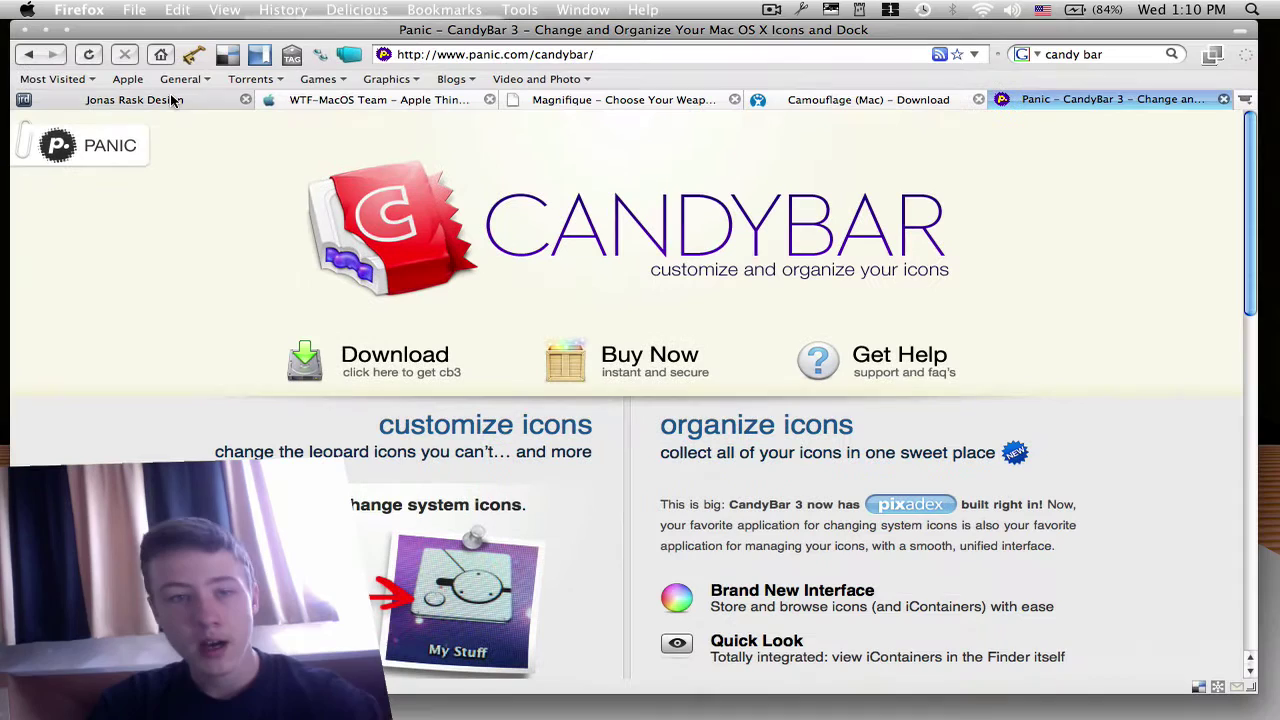
pyautogui.click(727, 103)
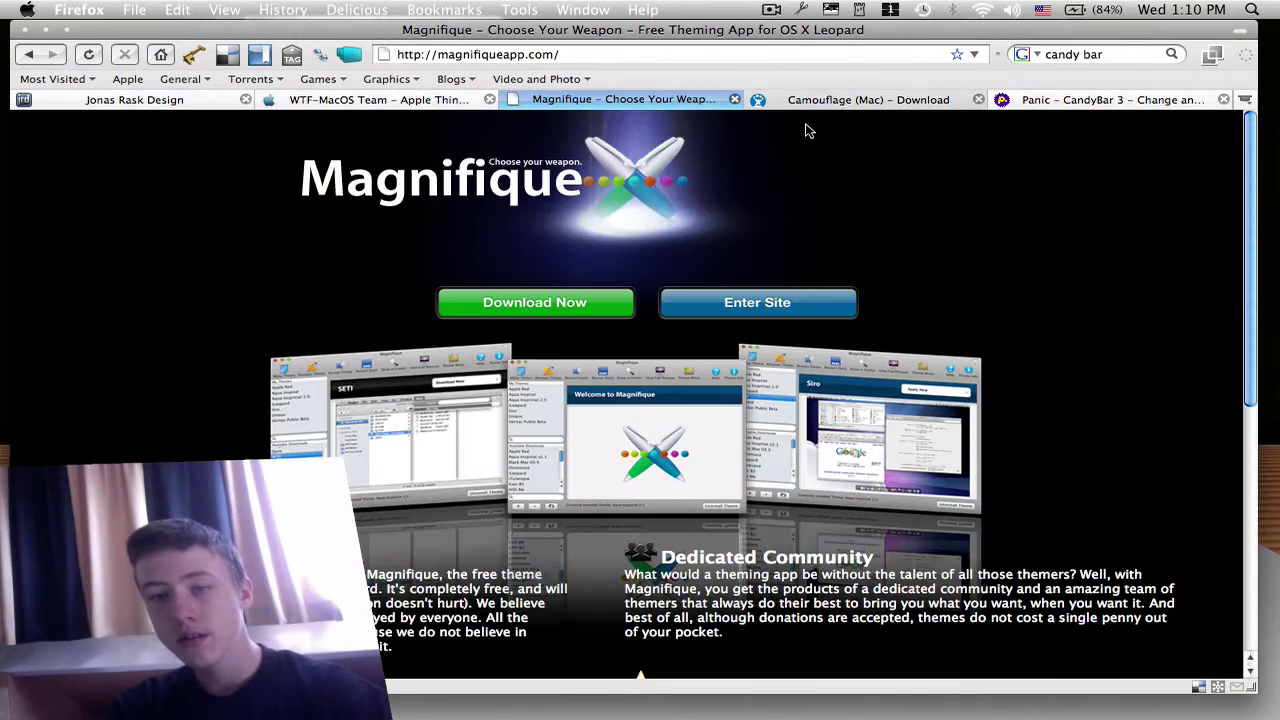
pyautogui.click(860, 99)
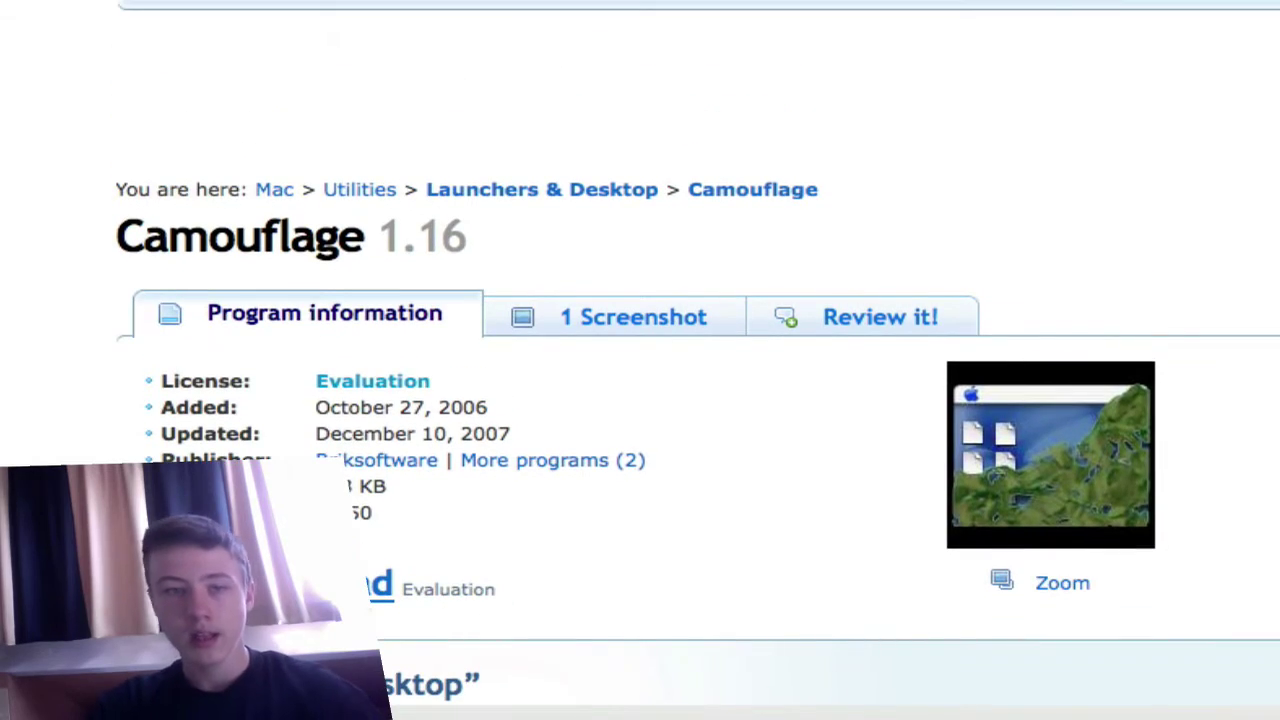
pyautogui.hotkey('ctrl', 'Tab')
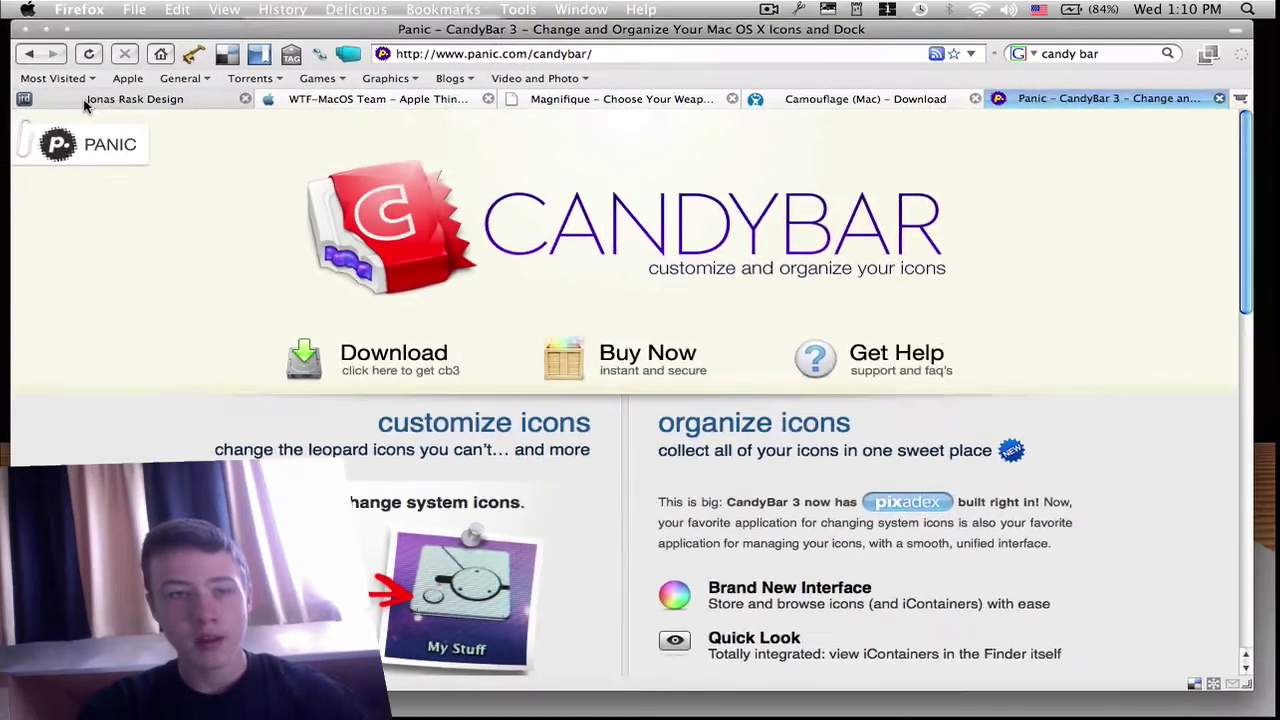
pyautogui.hotkey('ctrl', 'Tab')
# - Minimize the browser window and toggle the desktop icons to visible and back to hidden
pyautogui.click(47, 31)
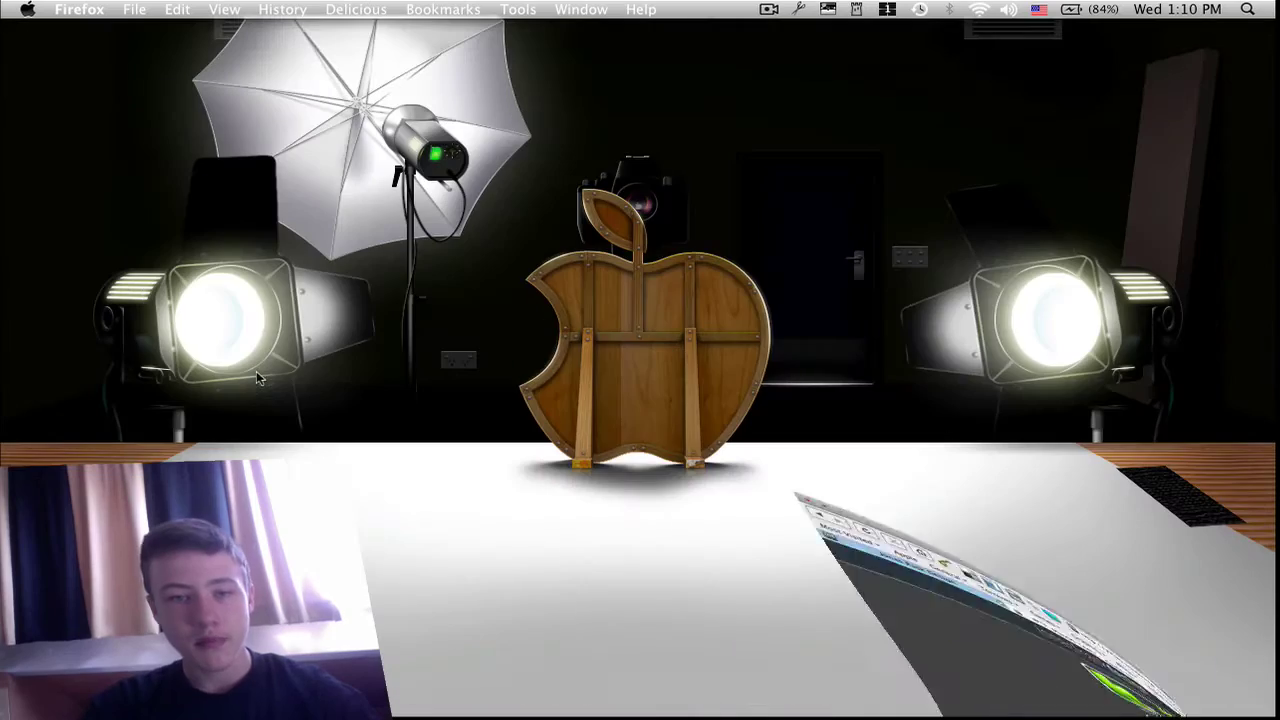
pyautogui.press('super+alt+h')
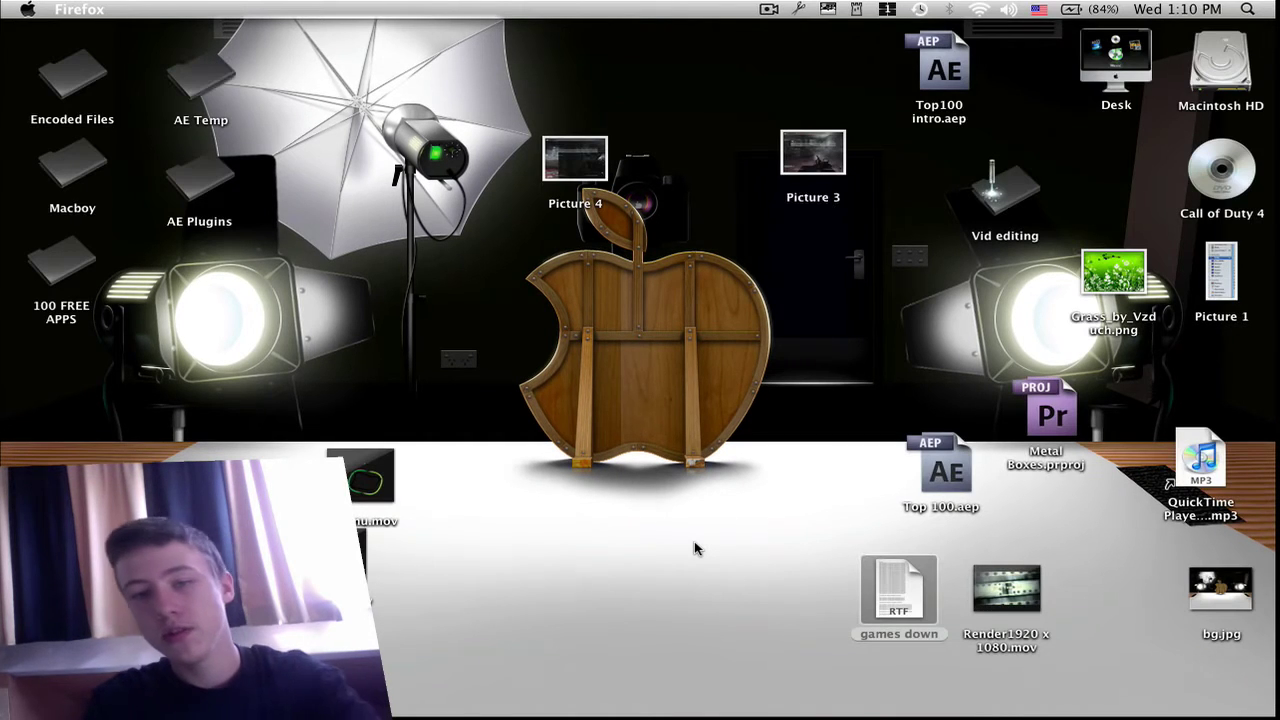
pyautogui.press('super+alt+h')
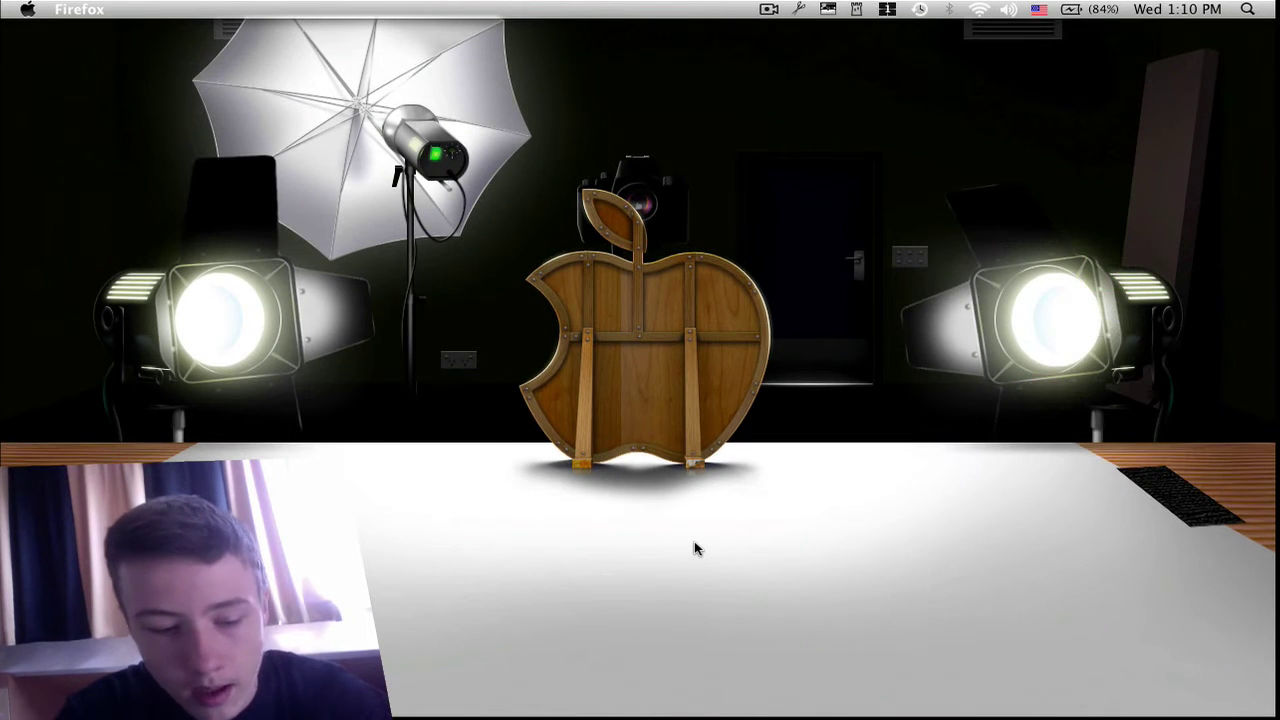
# - Find Magnifique with Spotlight, launch it and bring its window to the front
pyautogui.press('super+space')
pyautogui.write('maginf')
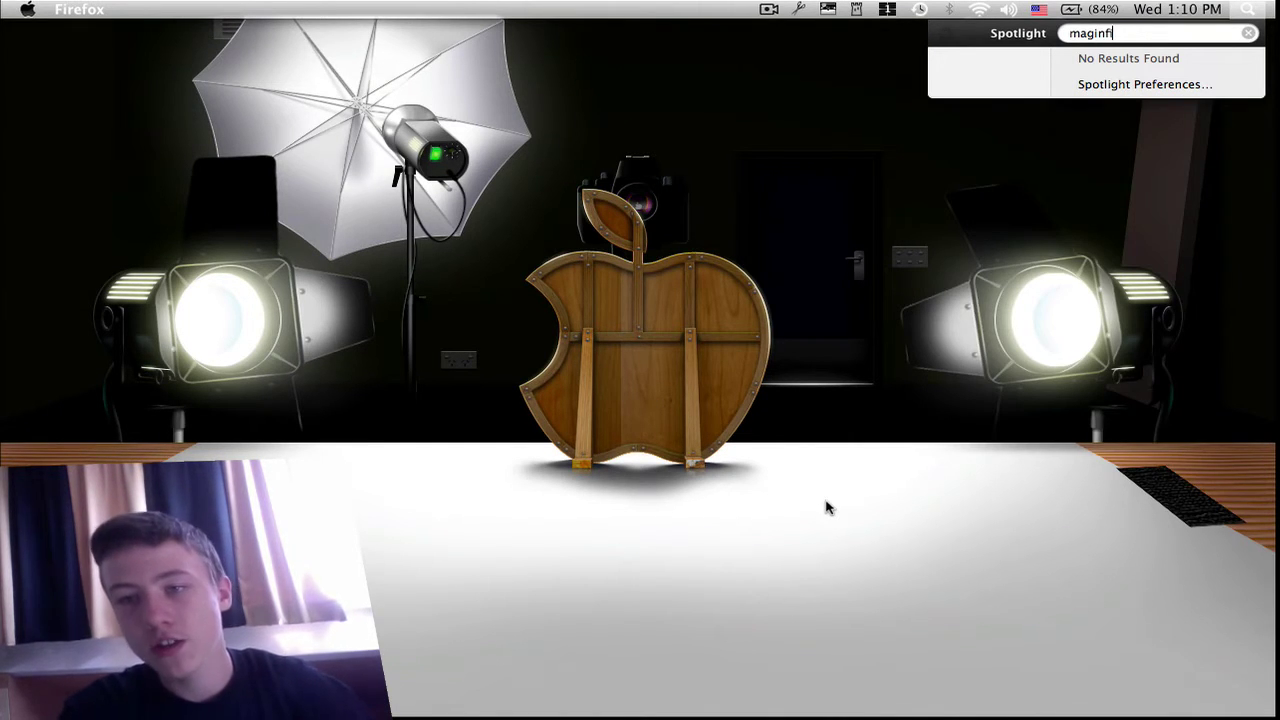
pyautogui.press('BackSpace')
pyautogui.press('BackSpace')
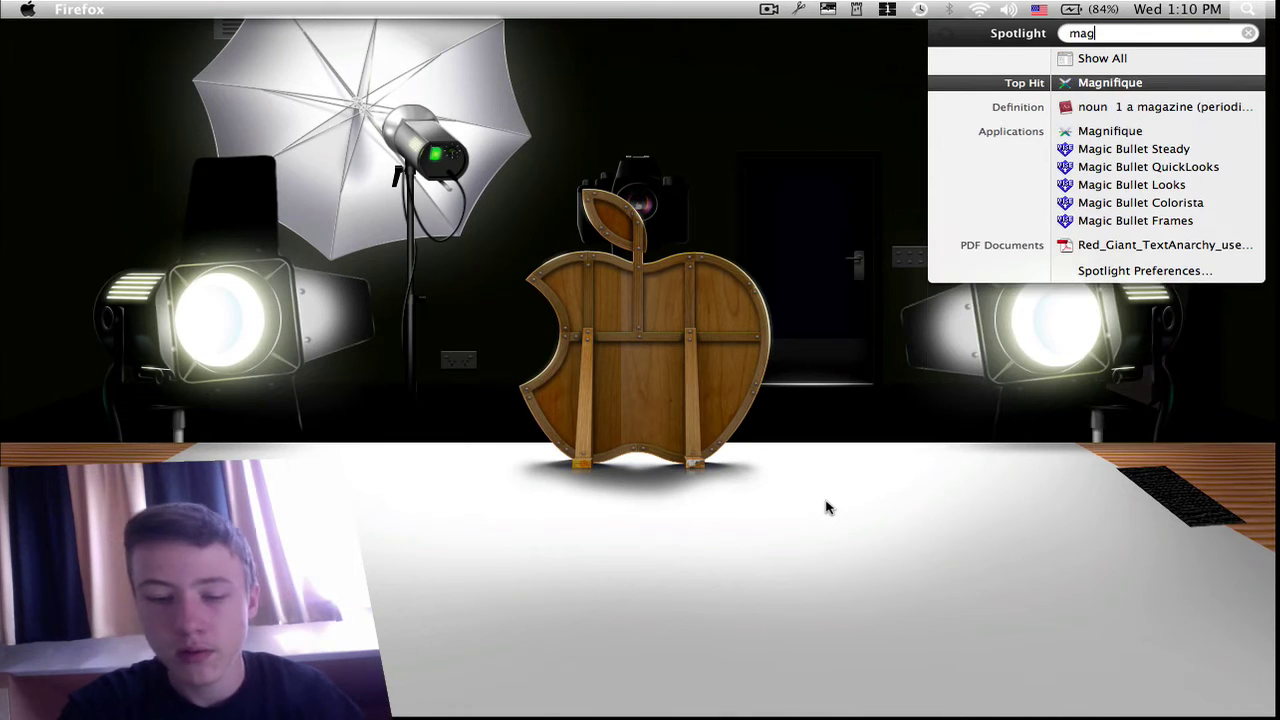
pyautogui.write('ni')
pyautogui.press('Return')
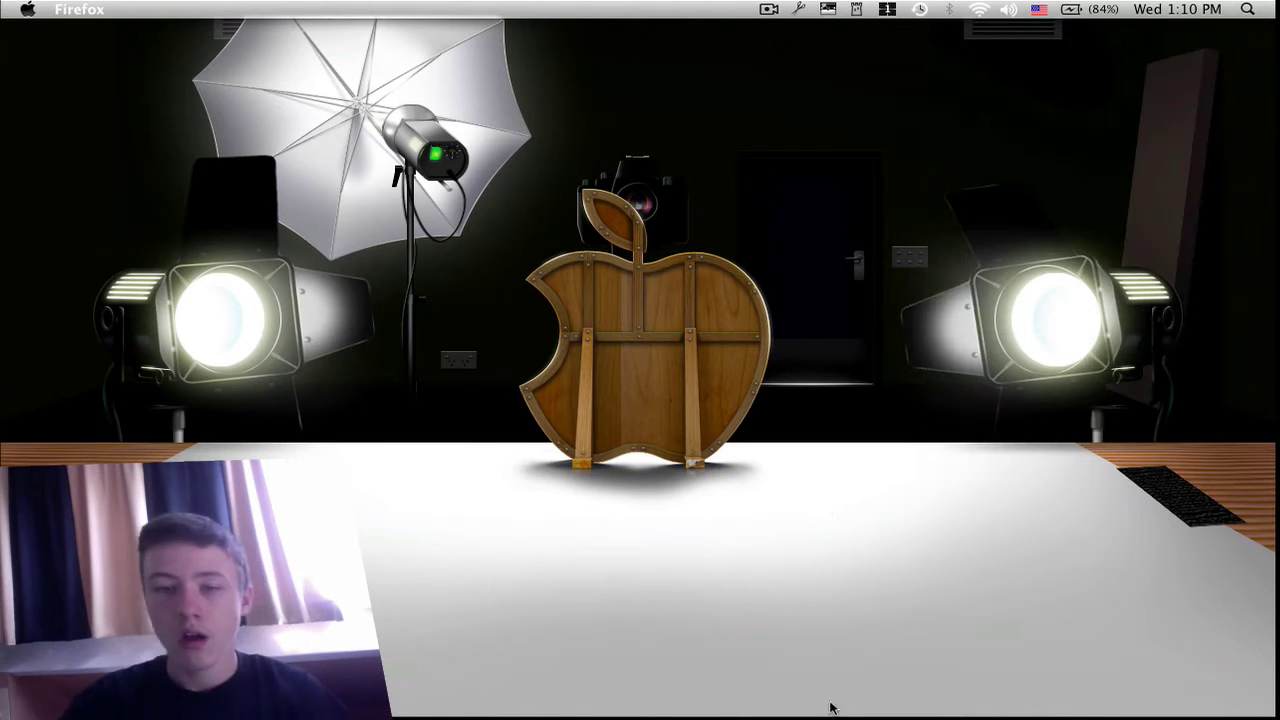
pyautogui.moveTo(829, 712)
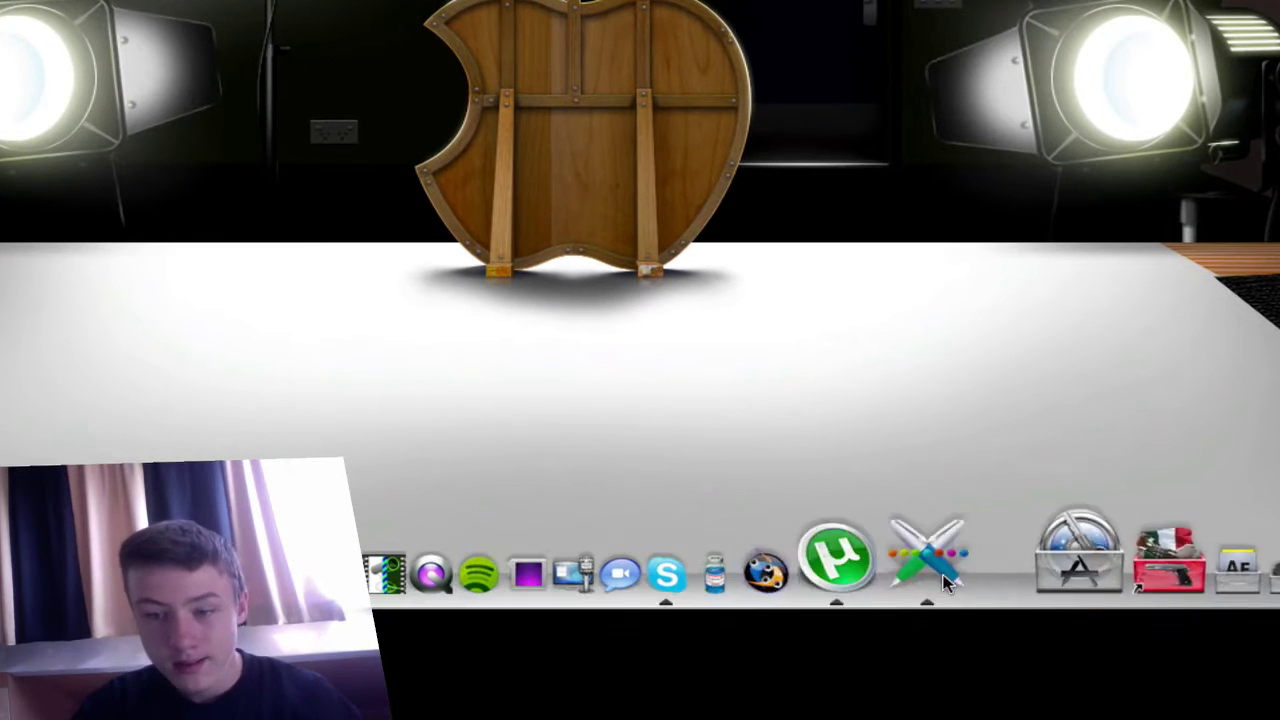
pyautogui.click(980, 562)
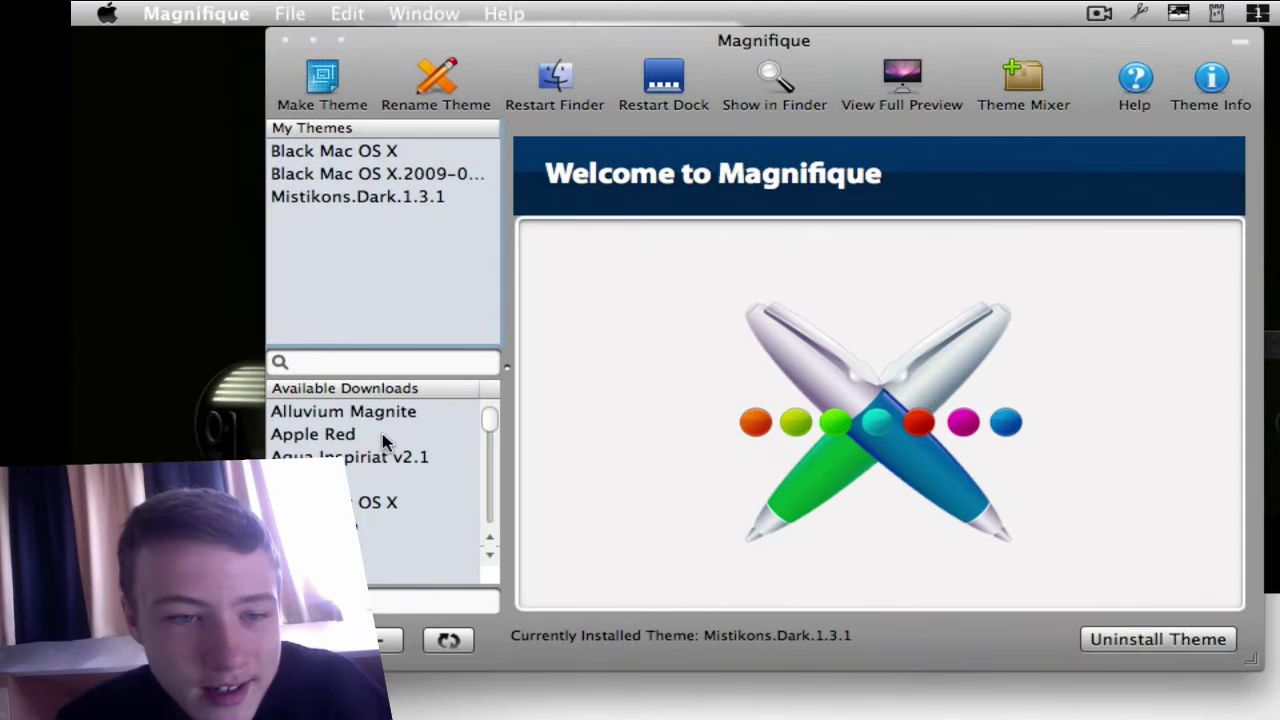
# - Preview the Rhino theme and look through the rest of the available theme downloads
pyautogui.scroll(-10, 410, 345)
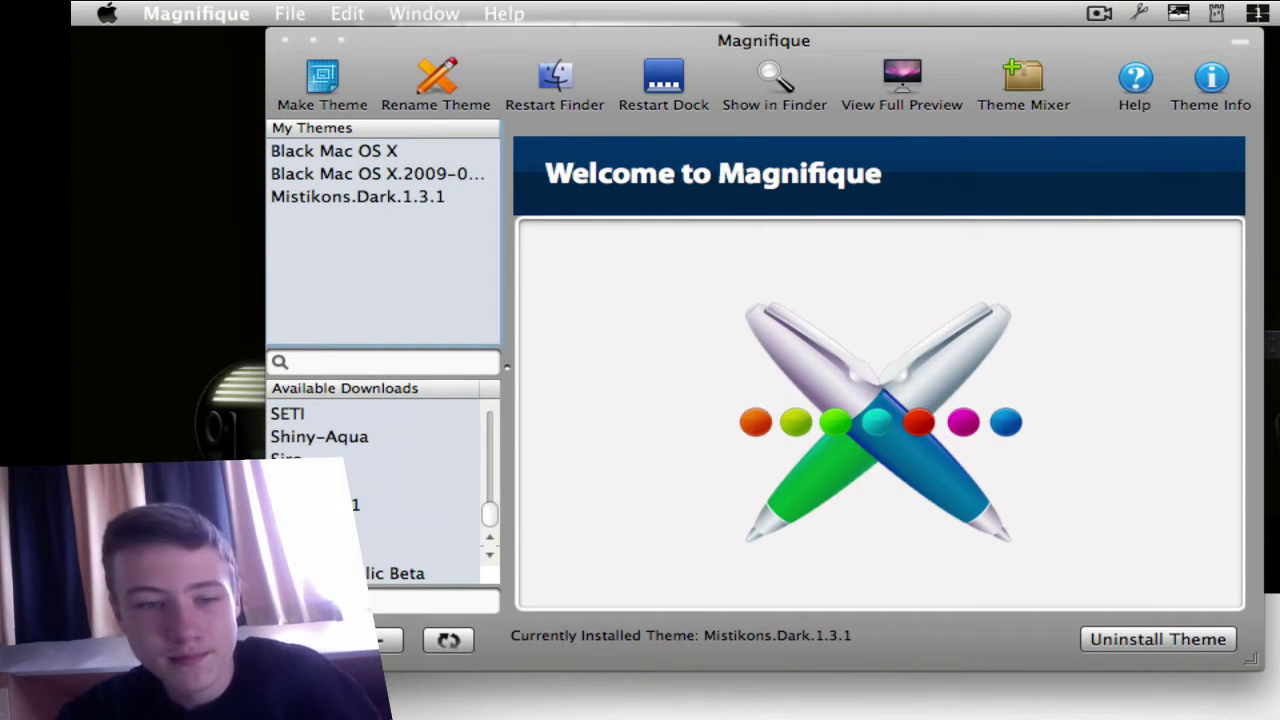
pyautogui.scroll(3, 380, 480)
pyautogui.click(350, 484)
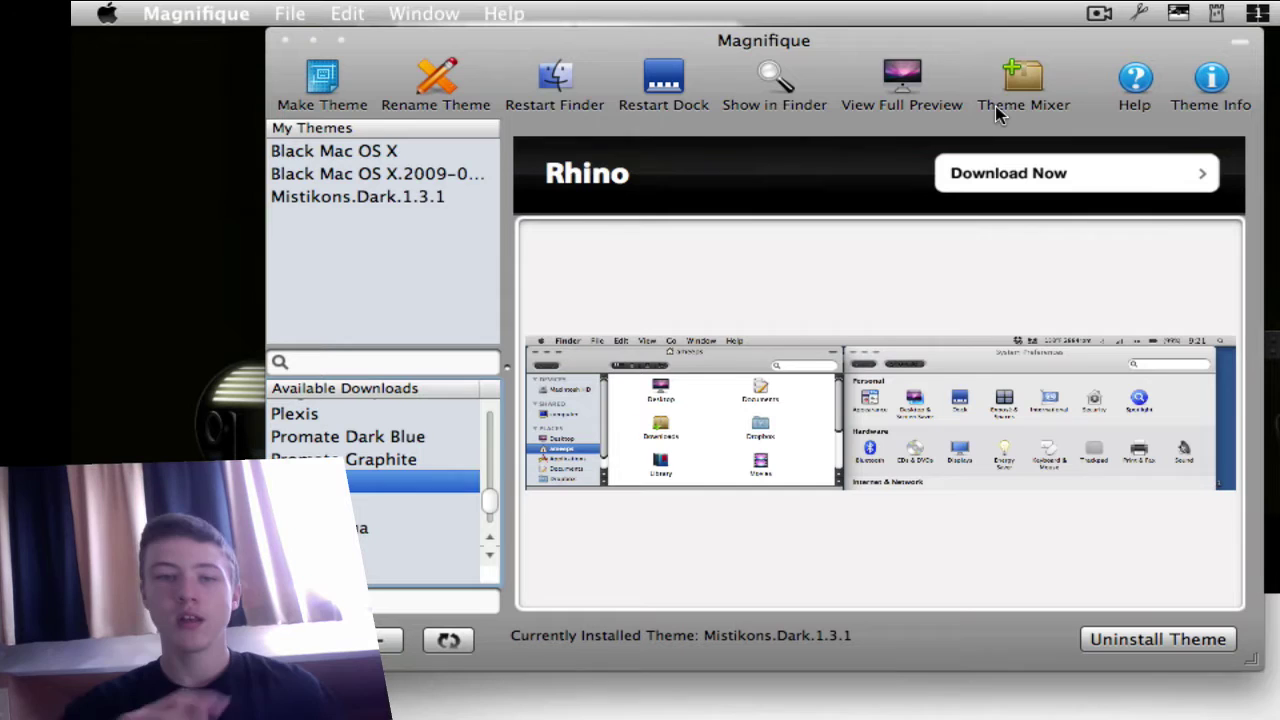
pyautogui.moveTo(492, 514); pyautogui.dragTo(485, 385)
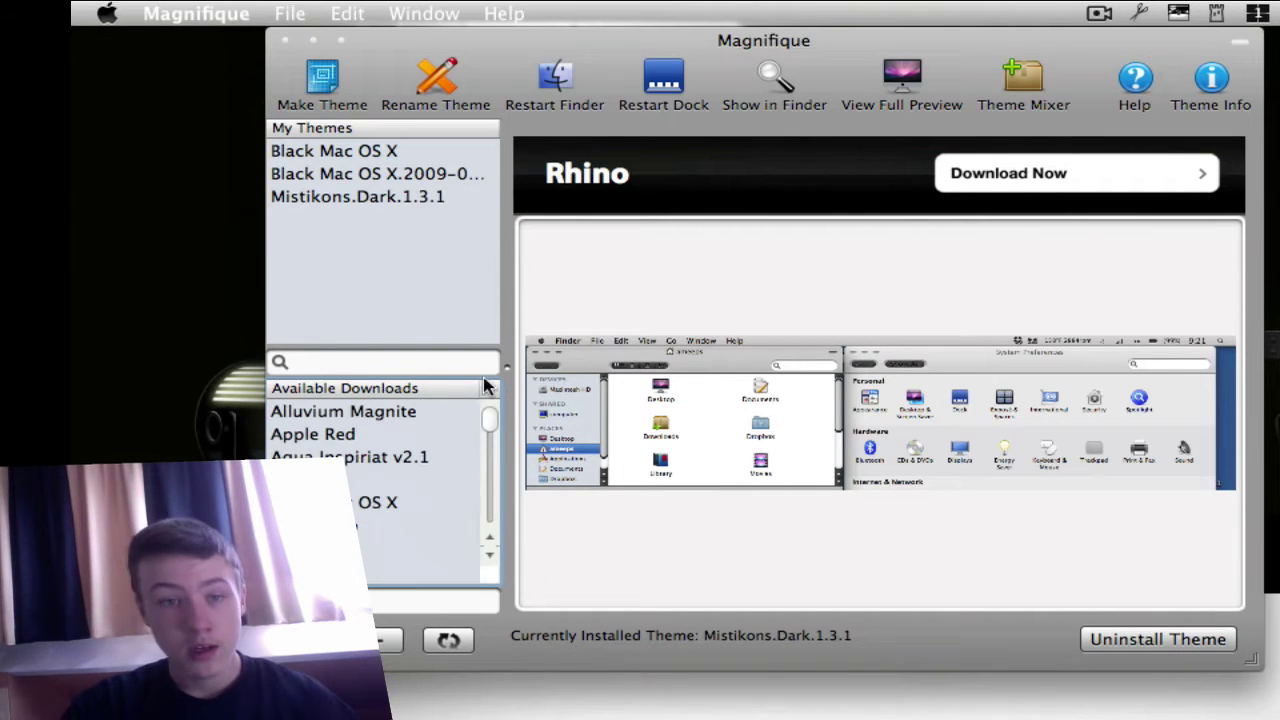
pyautogui.moveTo(735, 57); pyautogui.dragTo(947, 142)
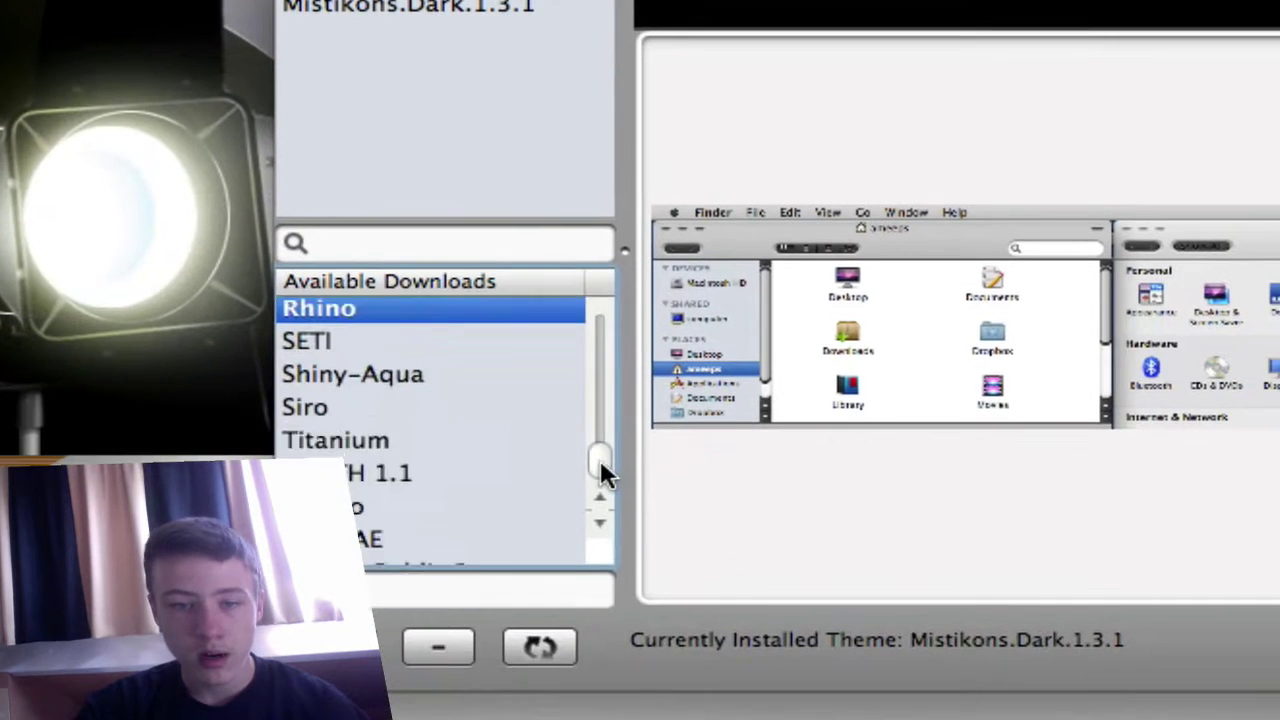
pyautogui.moveTo(599, 457); pyautogui.dragTo(606, 298)
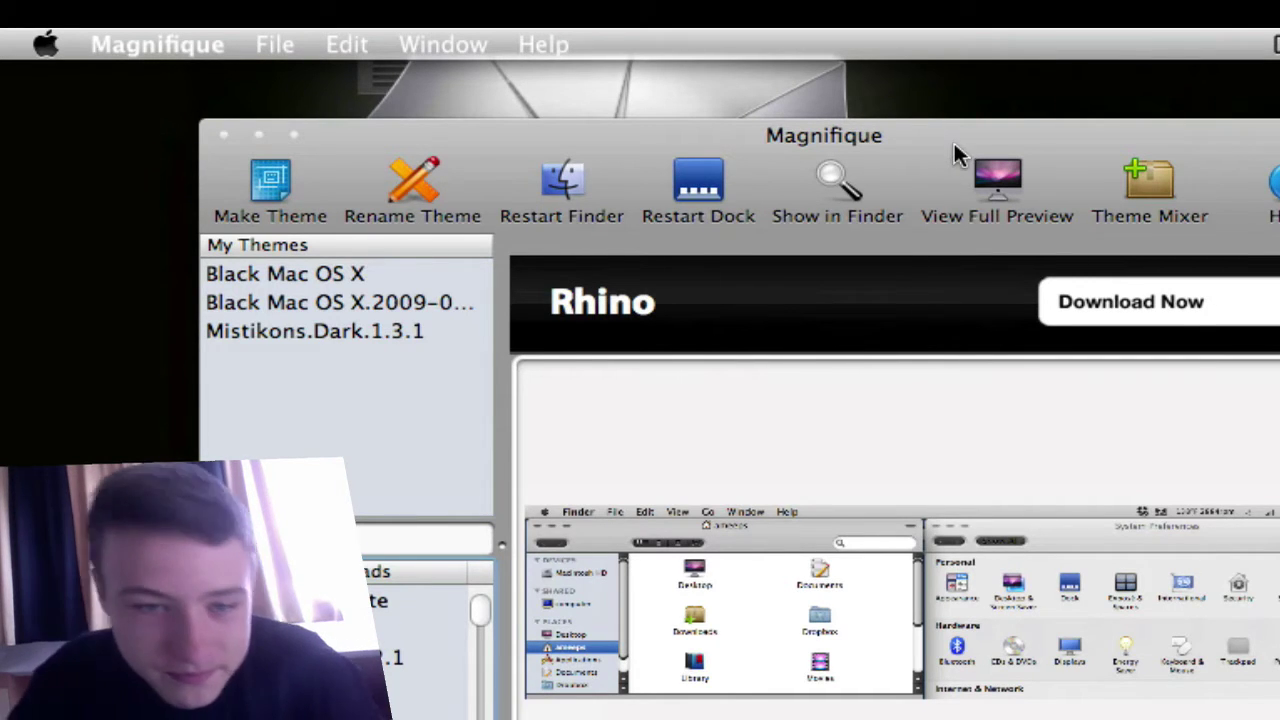
pyautogui.moveTo(960, 152); pyautogui.dragTo(1199, 212)
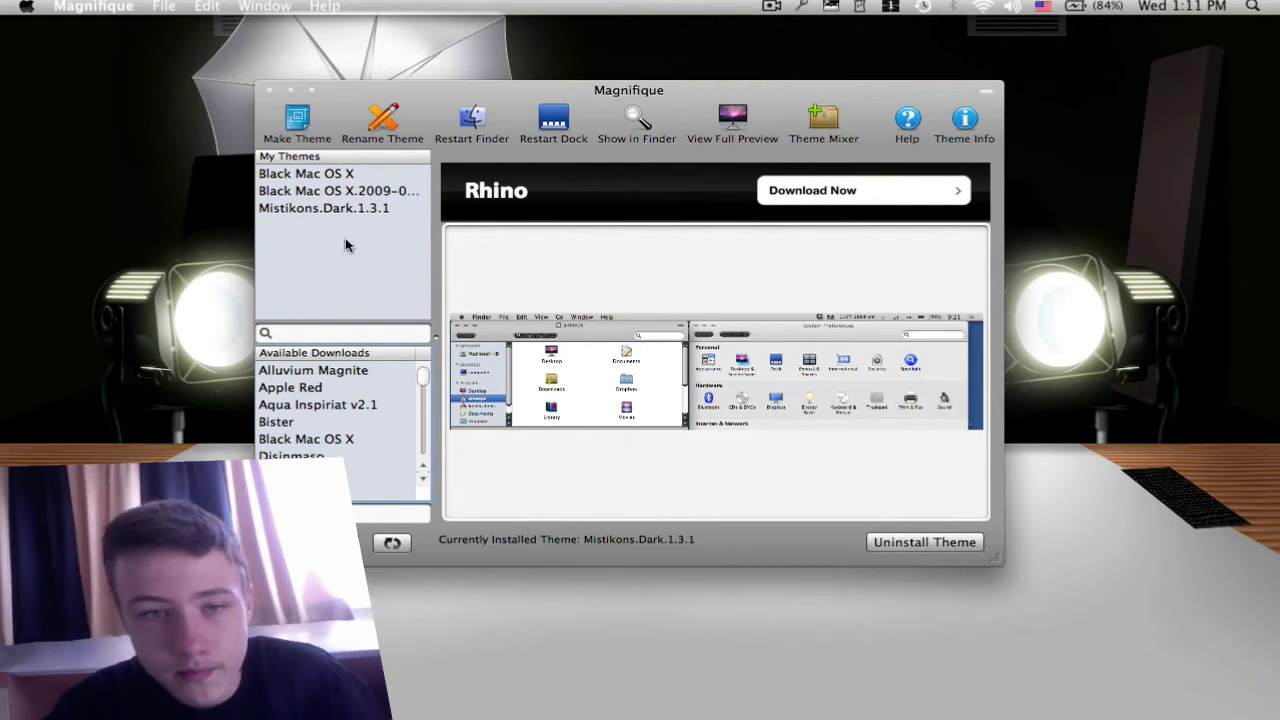
# - Load the preview of the downloadable Black Mac OS X theme and open its full-size image in the browser
pyautogui.click(310, 439)
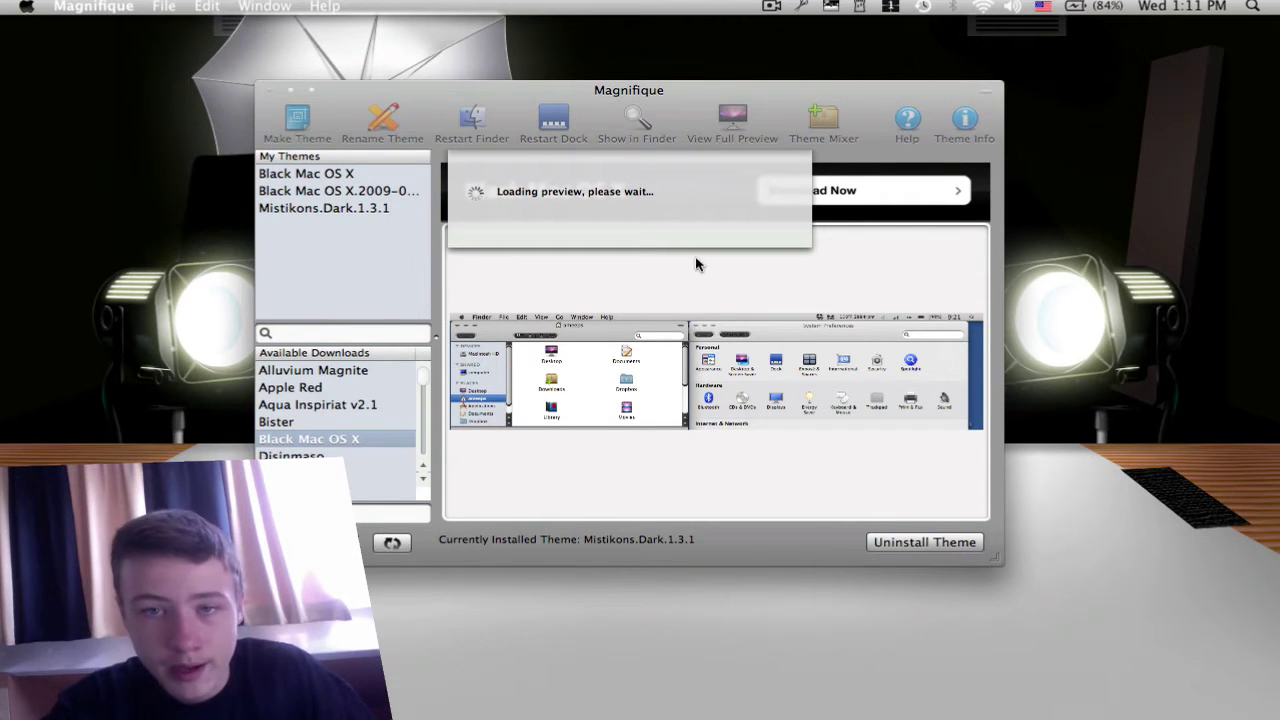
pyautogui.moveTo(782, 107); pyautogui.dragTo(622, 97)
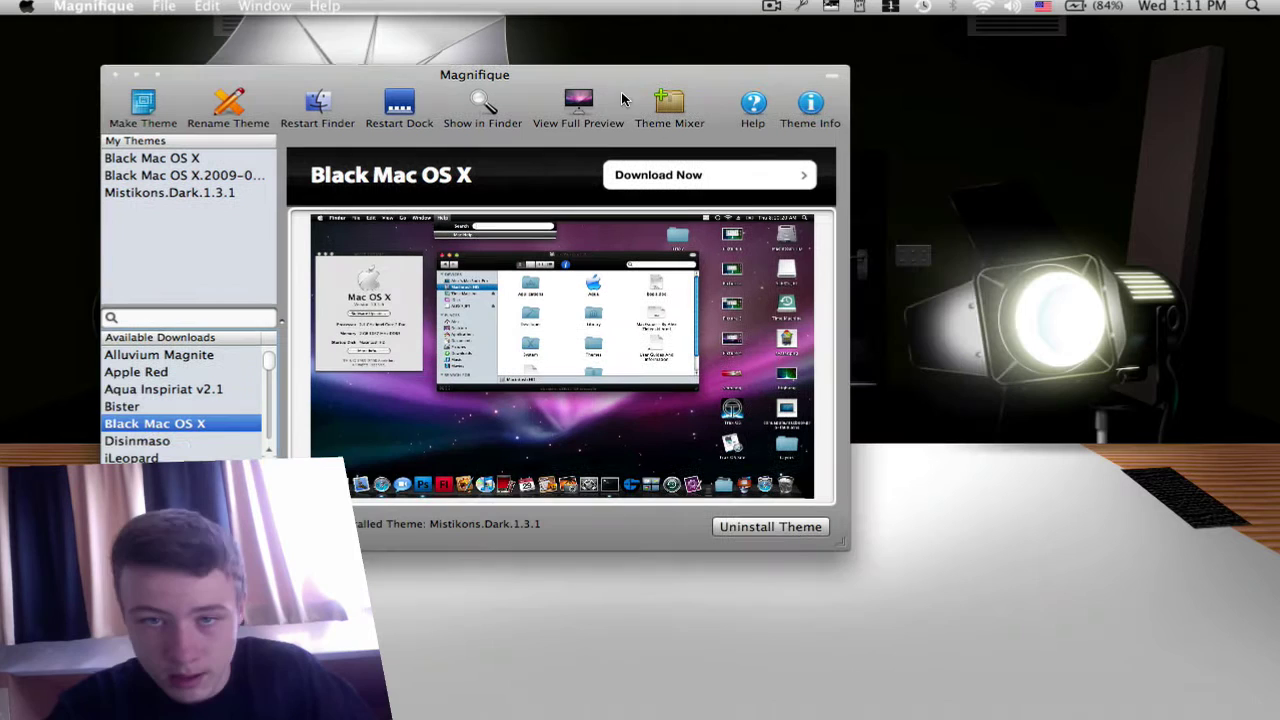
pyautogui.click(514, 190)
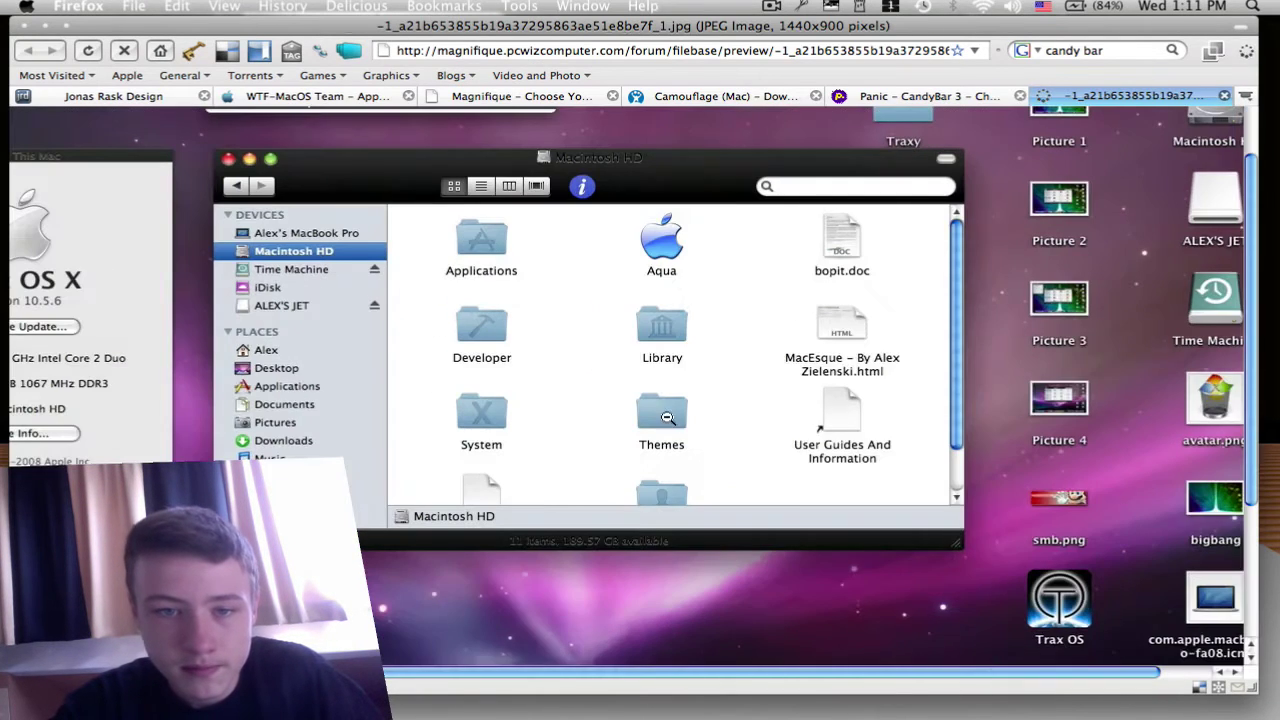
# - Examine the full-size Black Mac OS X screenshot, close its page and minimize the browser
pyautogui.hscroll(-5, 757, 428)
pyautogui.scroll(2, 365, 172)
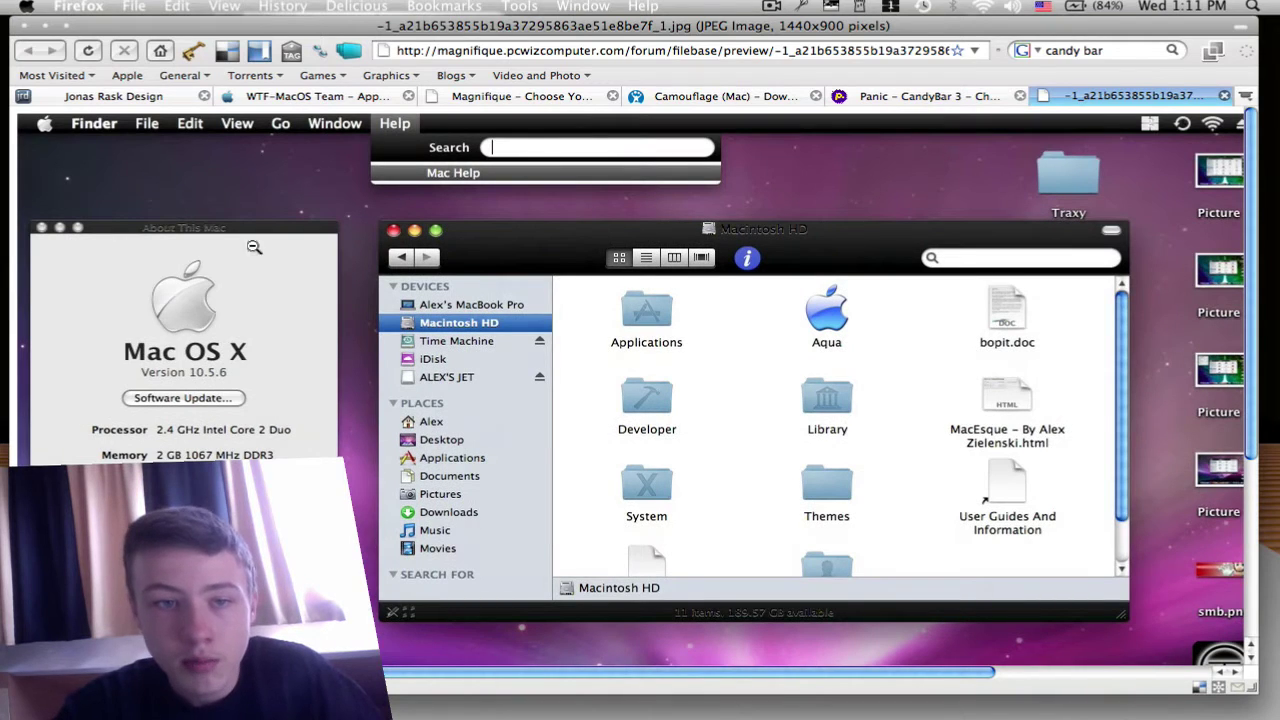
pyautogui.click(826, 218)
pyautogui.click(1010, 640)
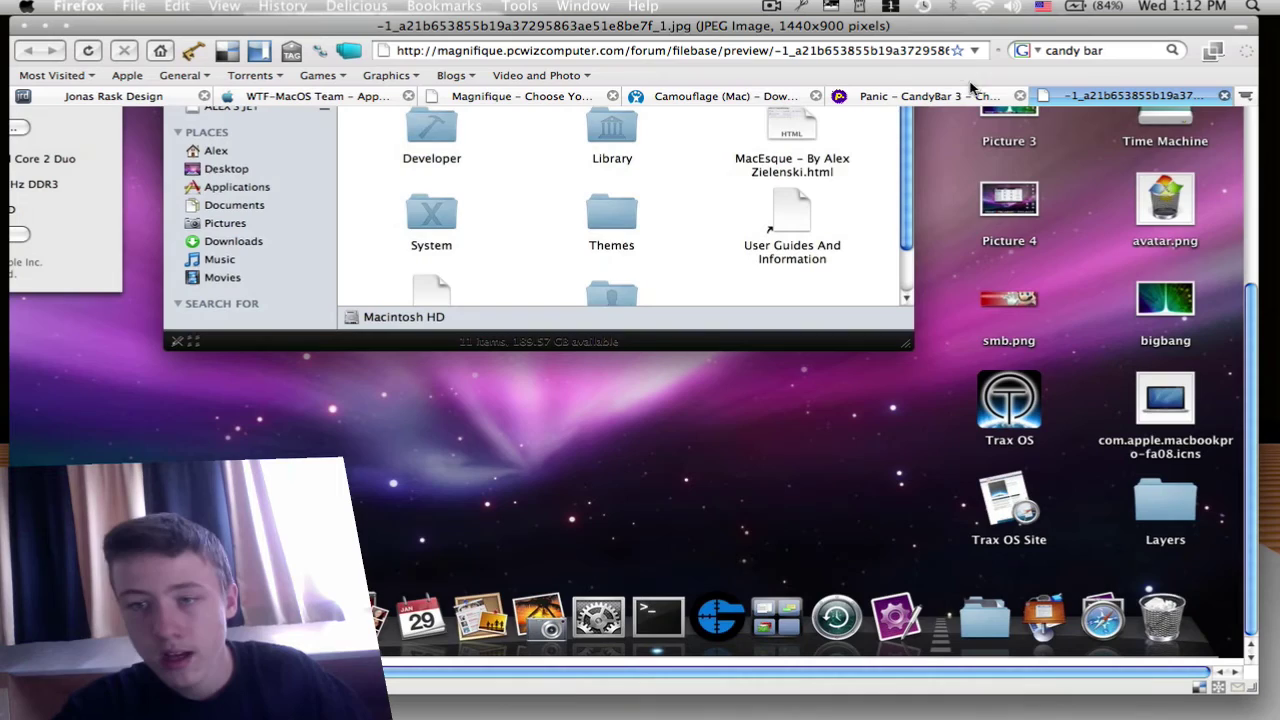
pyautogui.click(1224, 96)
pyautogui.click(45, 25)
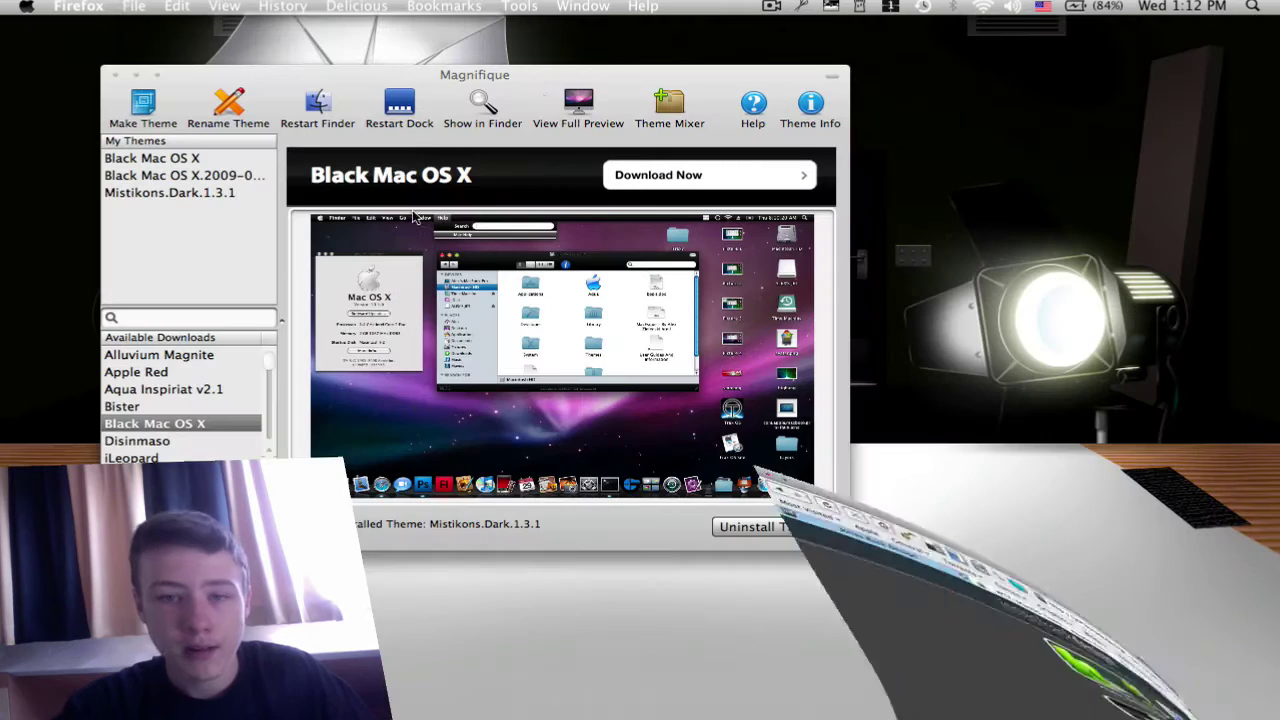
# - Enlarge the Magnifique window to show a bigger theme preview and reposition it on the desktop
pyautogui.click(541, 86)
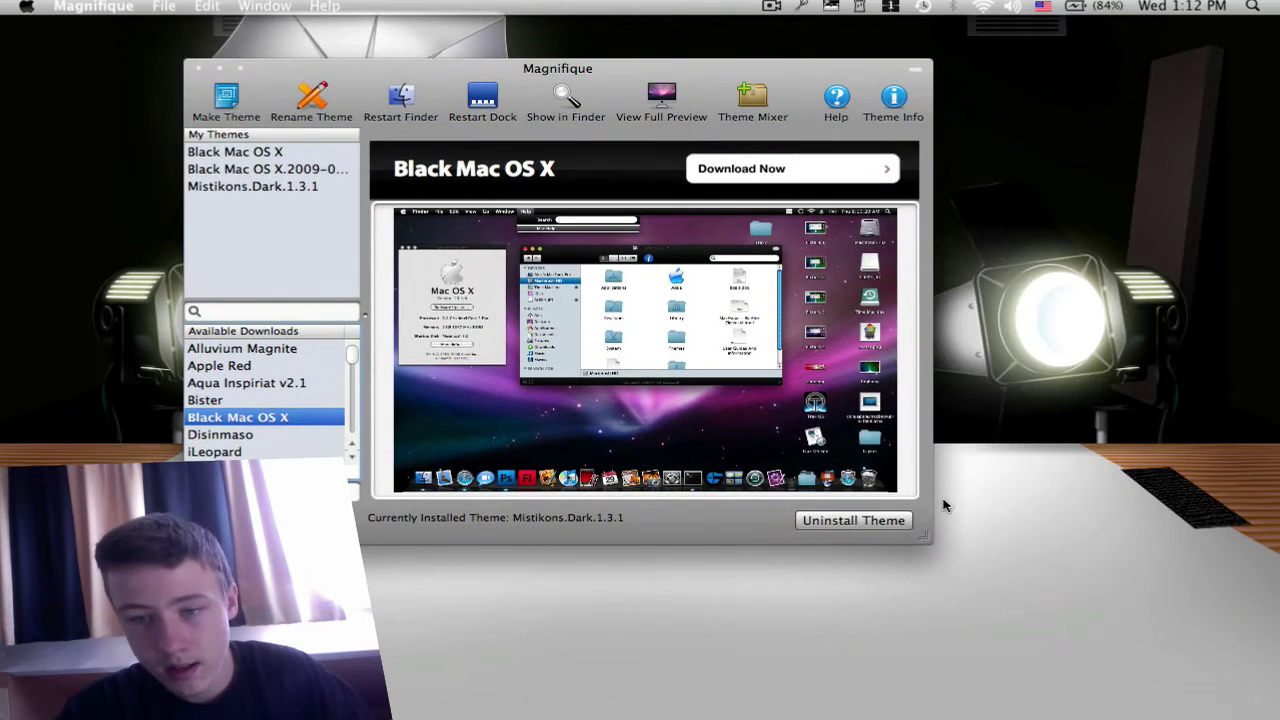
pyautogui.moveTo(928, 540); pyautogui.dragTo(1063, 628)
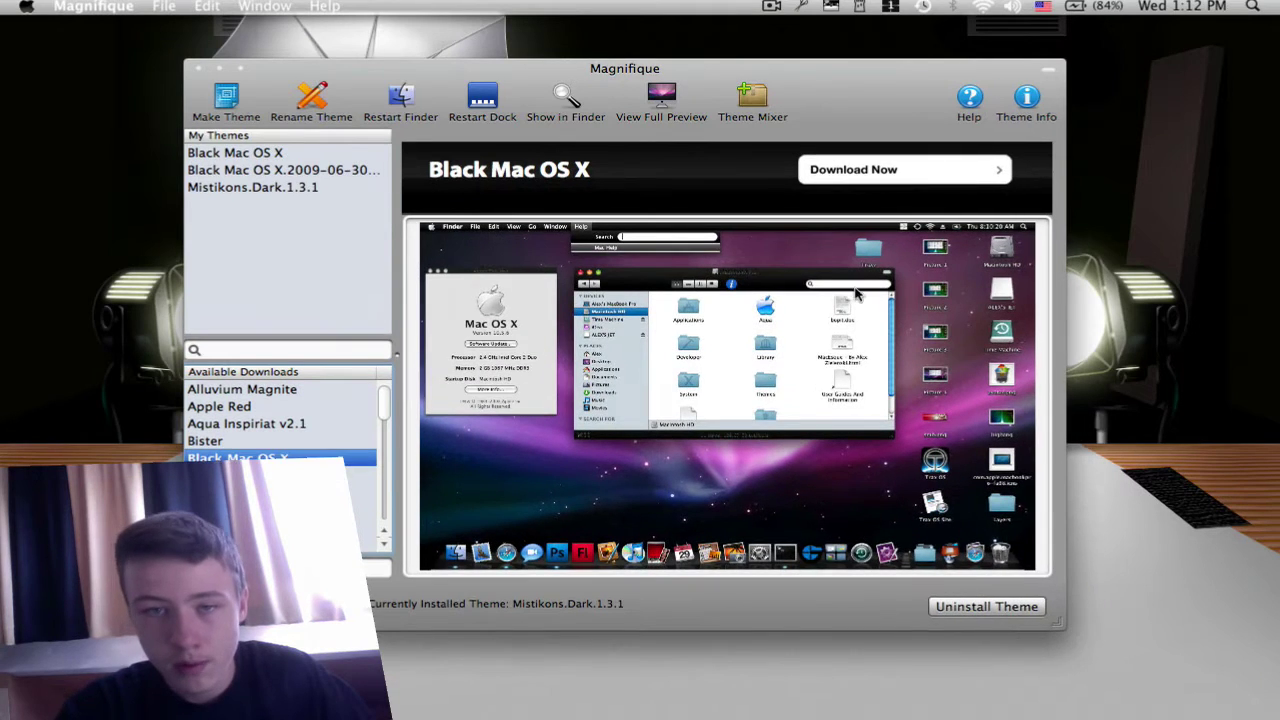
pyautogui.moveTo(881, 110); pyautogui.dragTo(776, 98)
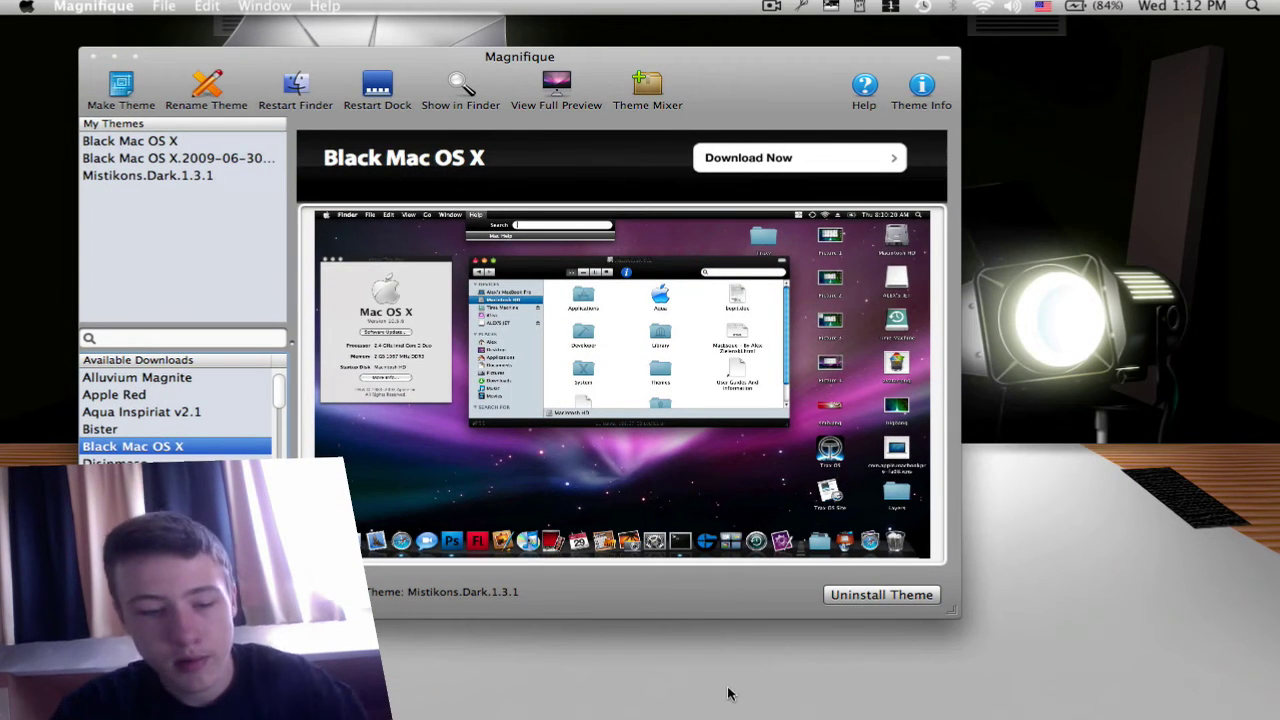
# - Compare the previews of the dark and light Mistikons themes among the available downloads, ending on the dark one
pyautogui.moveTo(281, 394); pyautogui.dragTo(283, 445)
pyautogui.click(183, 455)
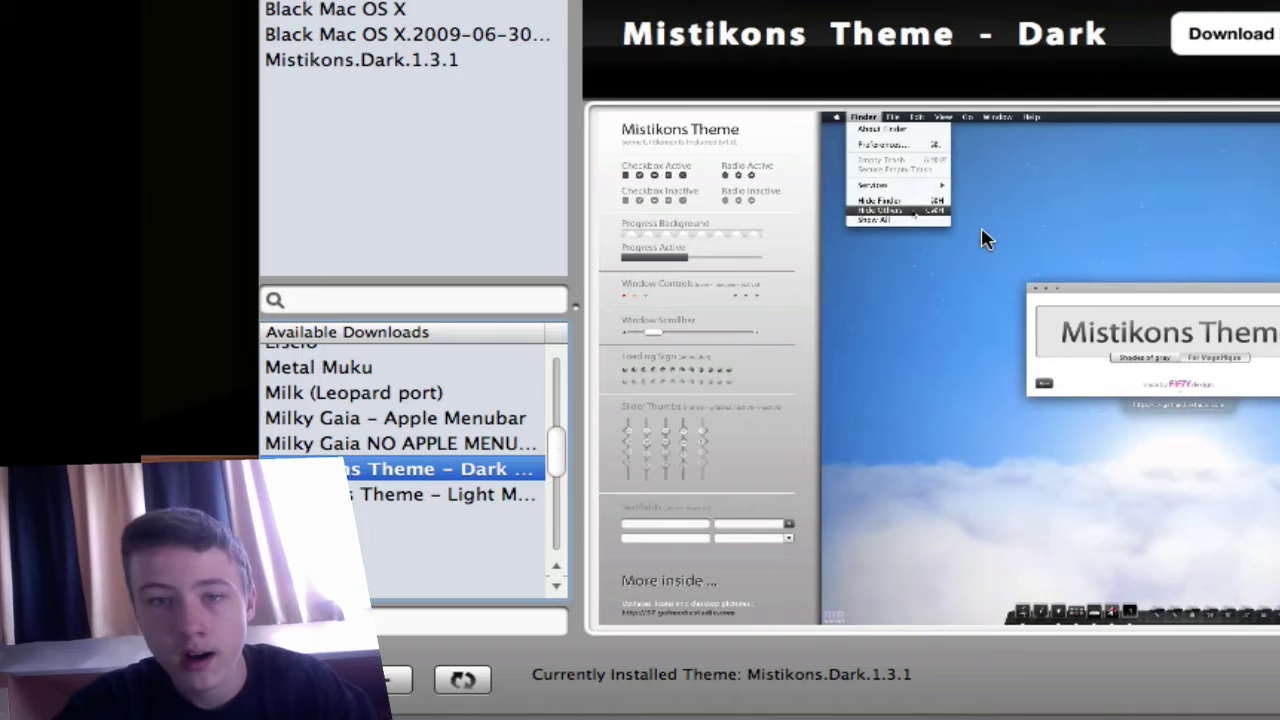
pyautogui.click(443, 510)
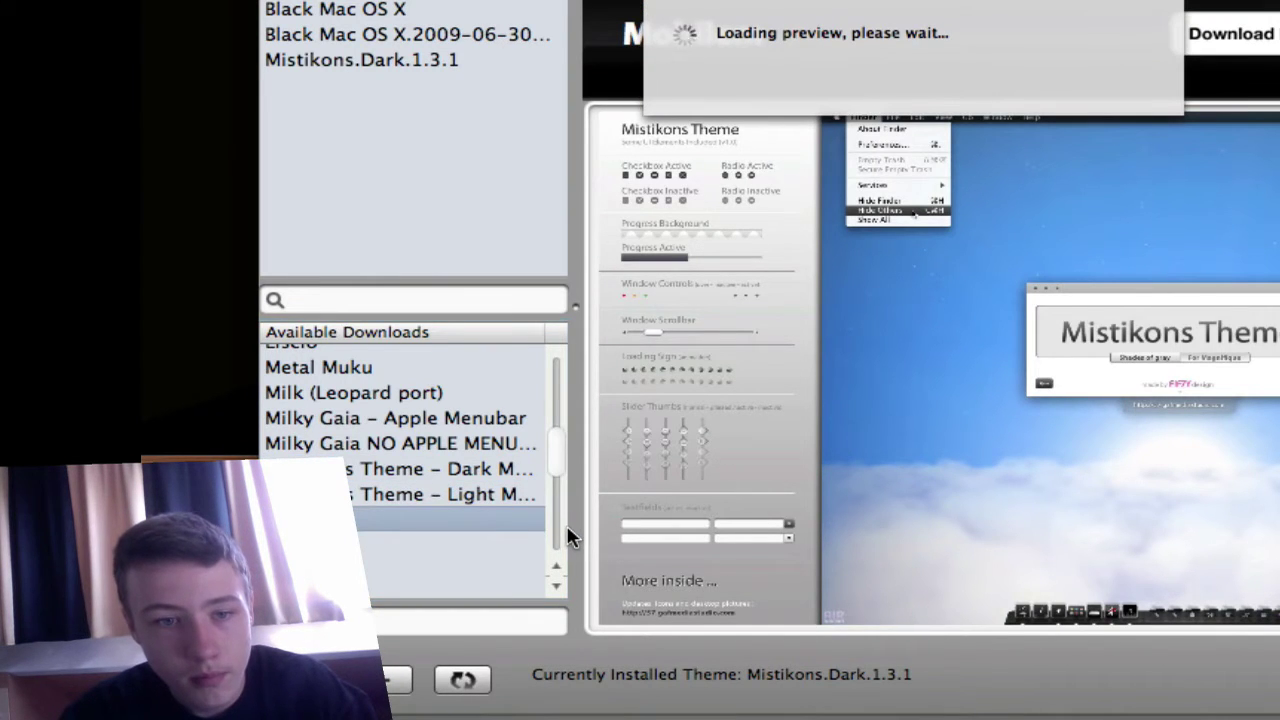
pyautogui.click(466, 497)
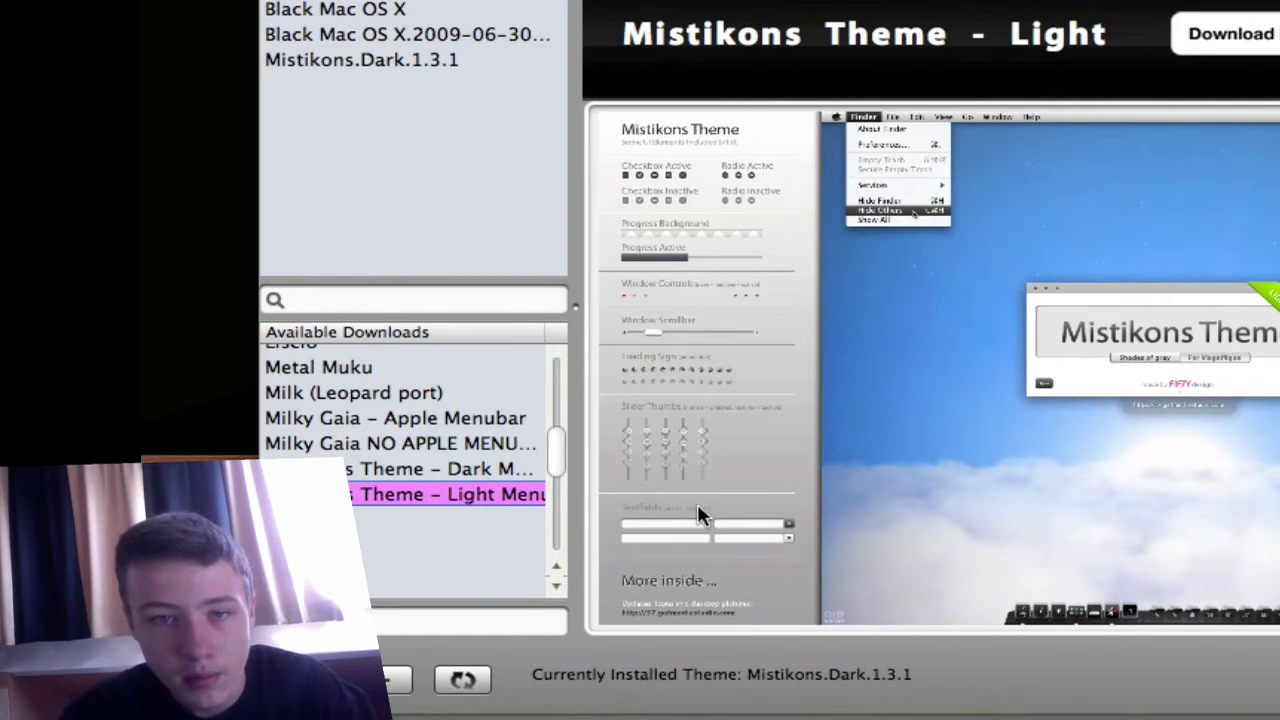
pyautogui.click(452, 468)
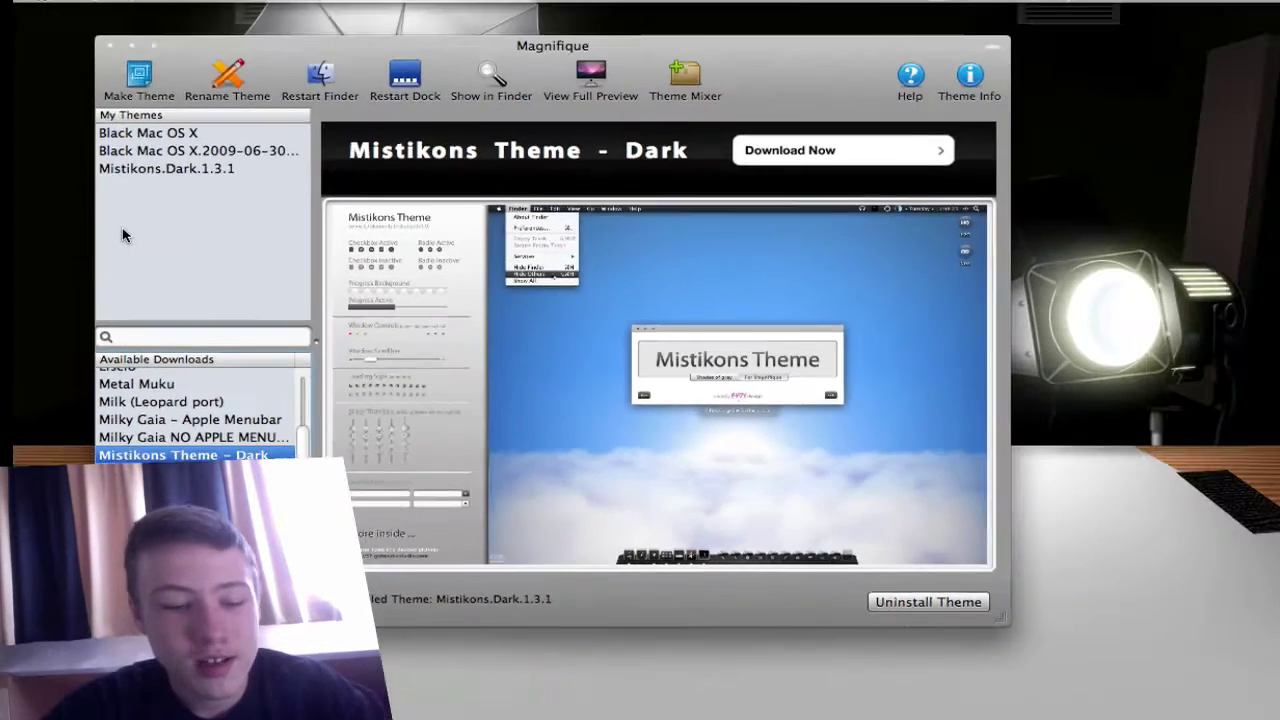
# - Quit Magnifique, switch to Firefox and look over the Magnifique home page
pyautogui.press('super+q')
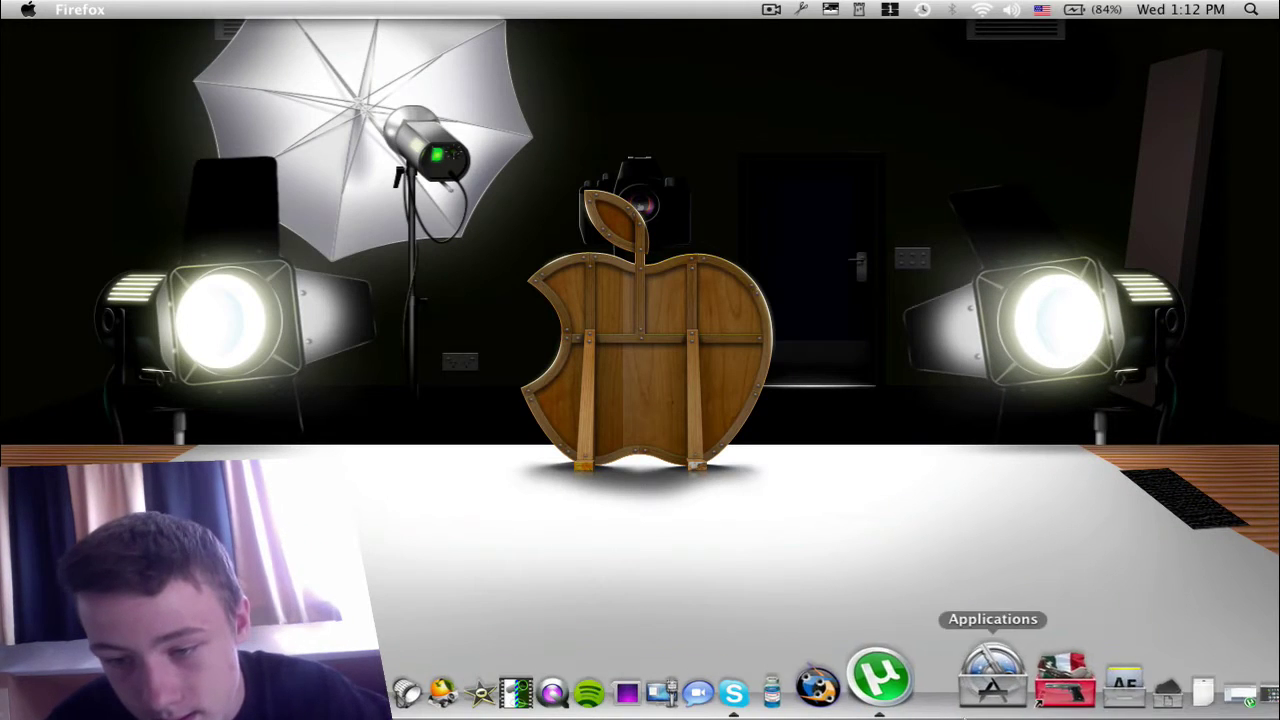
pyautogui.click(1170, 693)
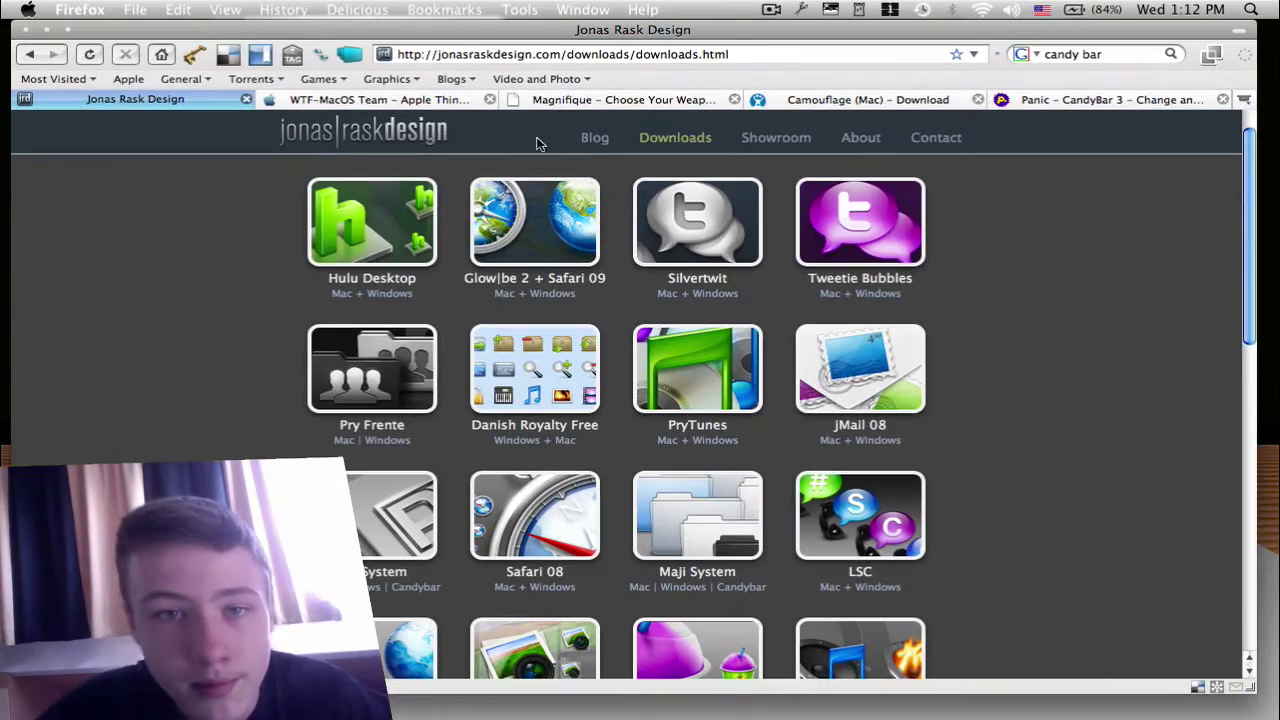
pyautogui.click(600, 100)
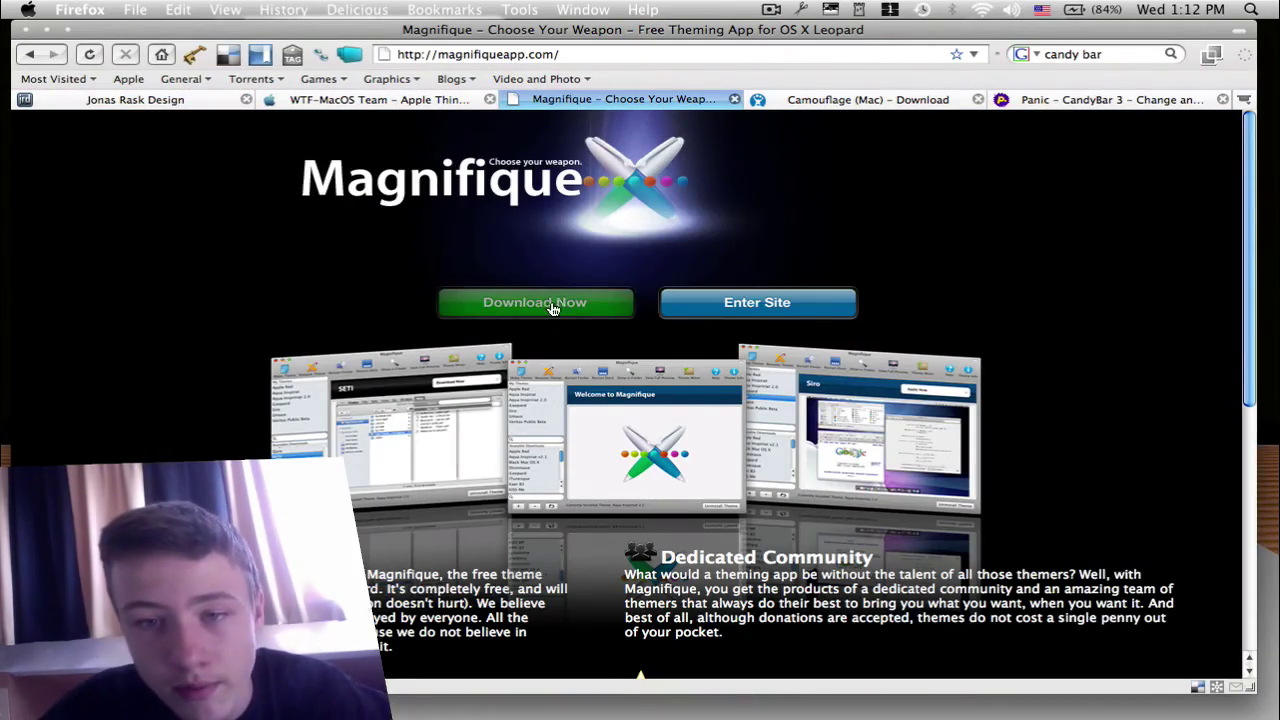
pyautogui.scroll(-8, 731, 311)
pyautogui.scroll(5, 474, 428)
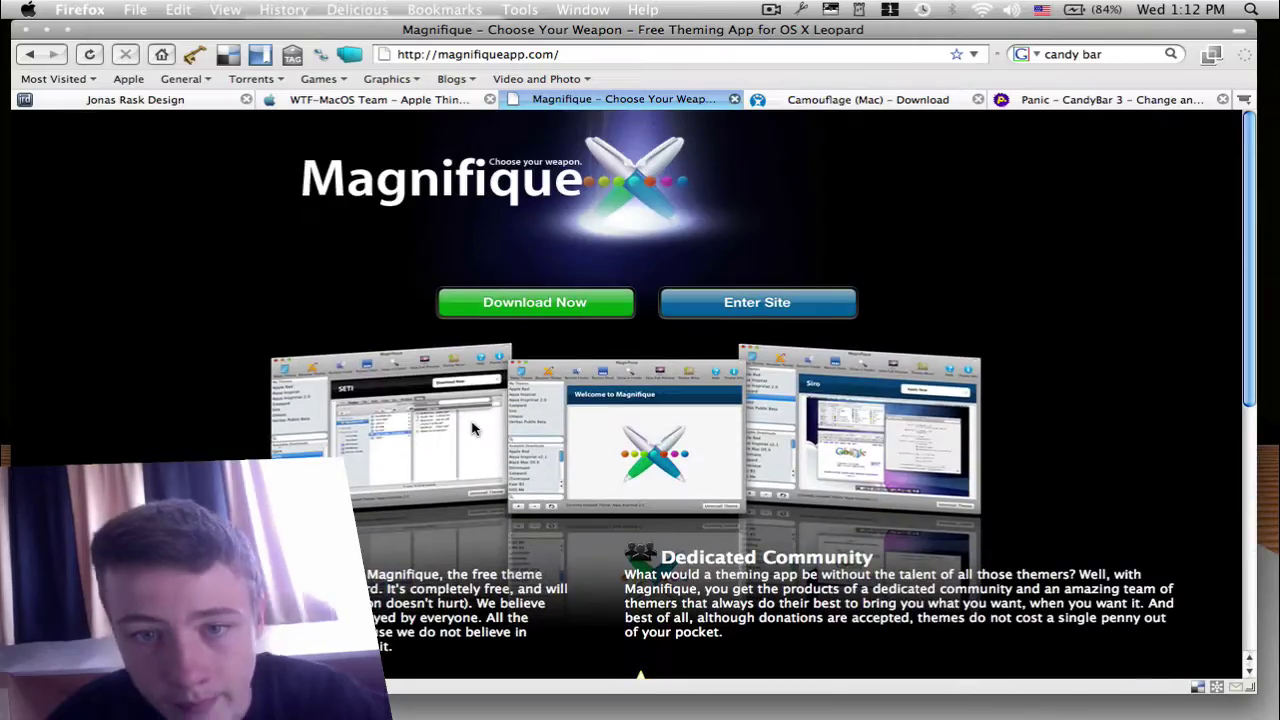
# - Read the feature descriptions further down the Magnifique page, return to its beginning and minimize the browser
pyautogui.scroll(-5, 485, 436)
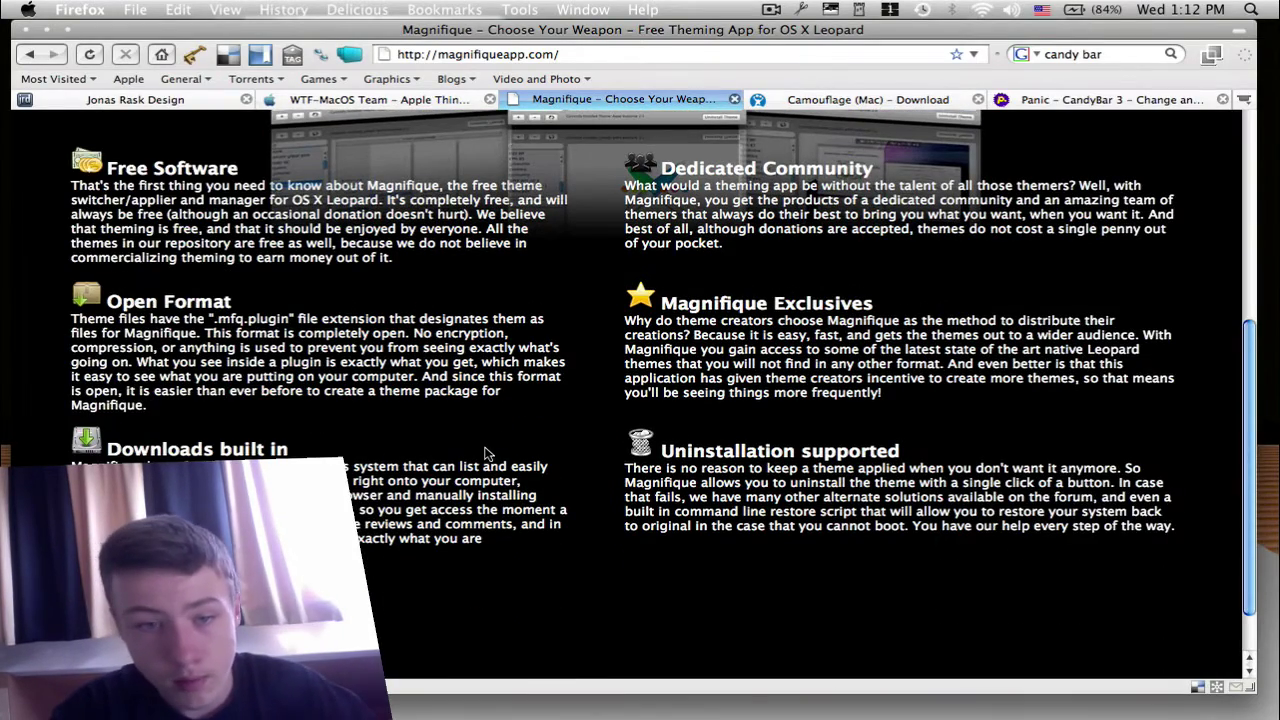
pyautogui.scroll(5, 487, 453)
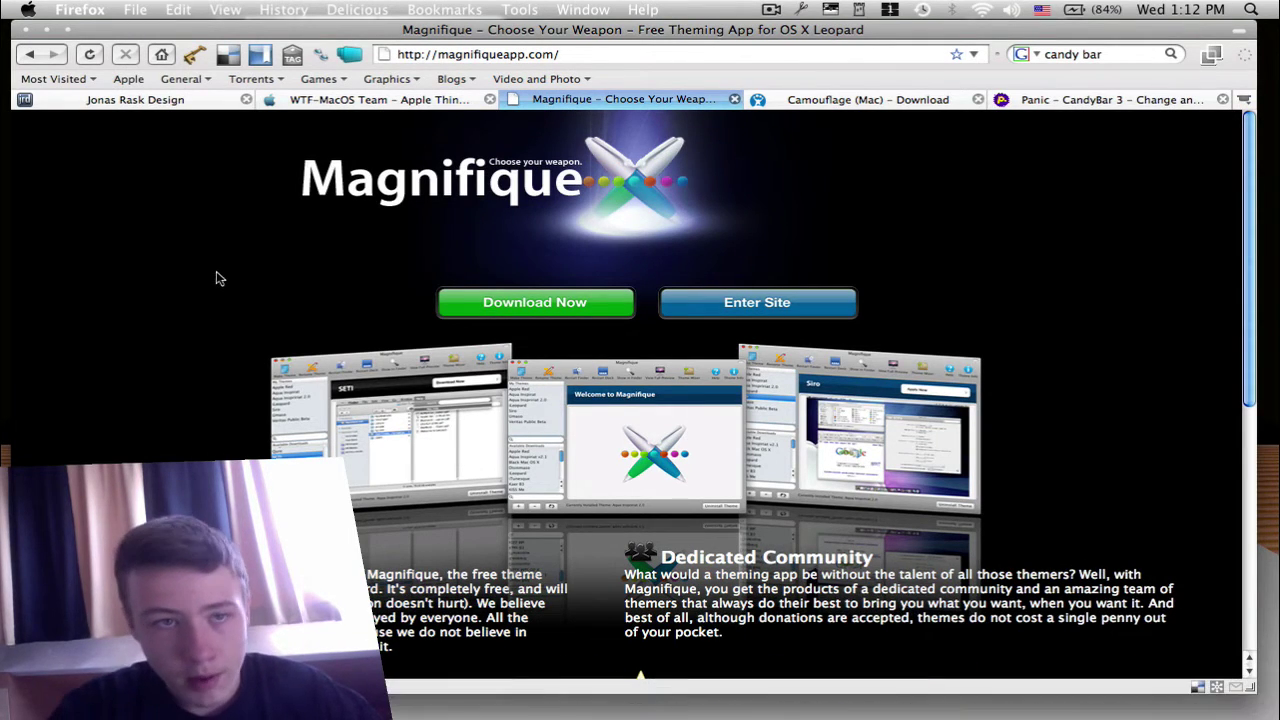
pyautogui.click(46, 30)
# - Launch CandyBar and ignore the offered icon definitions update
pyautogui.press('cmd+space')
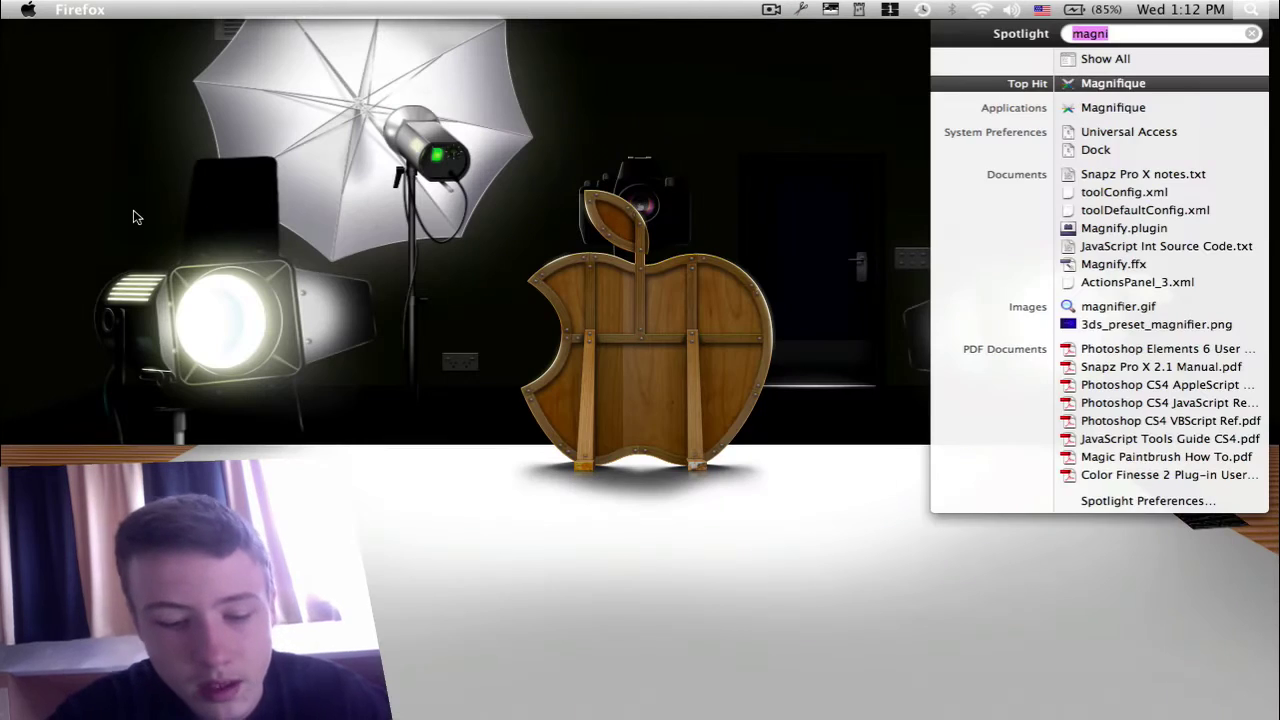
pyautogui.write('candy')
pyautogui.press('Return')
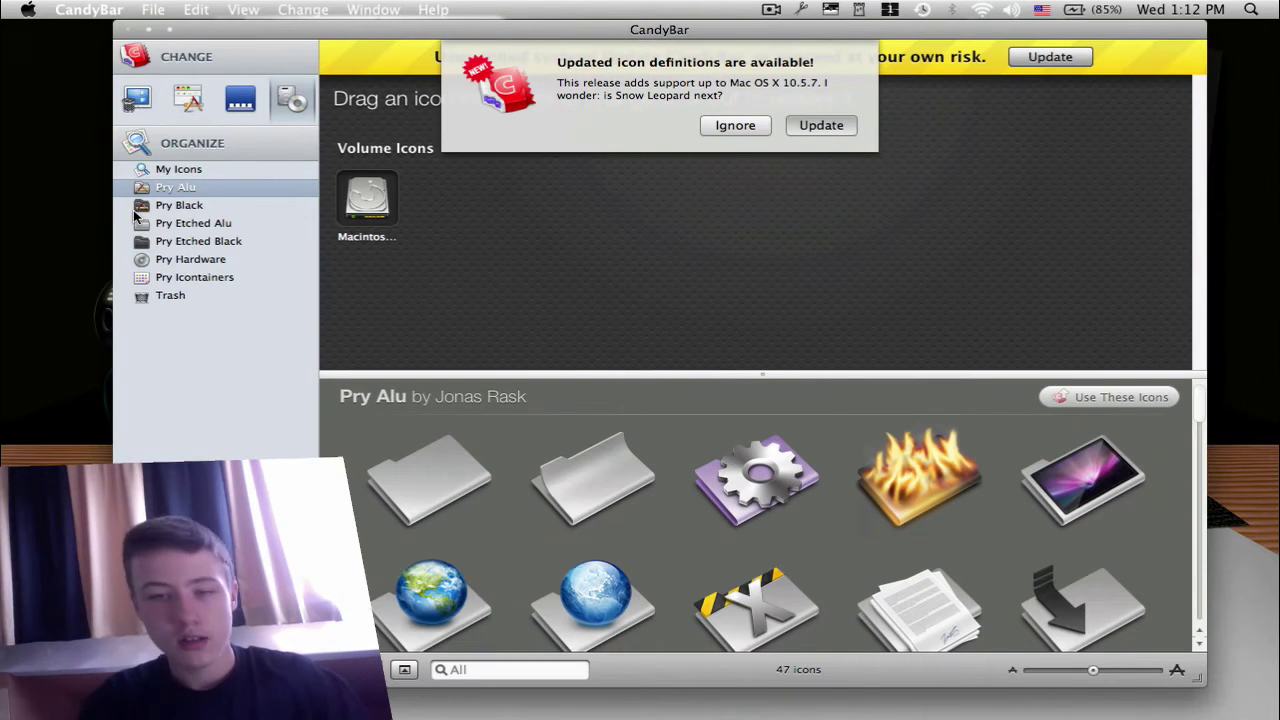
pyautogui.click(734, 125)
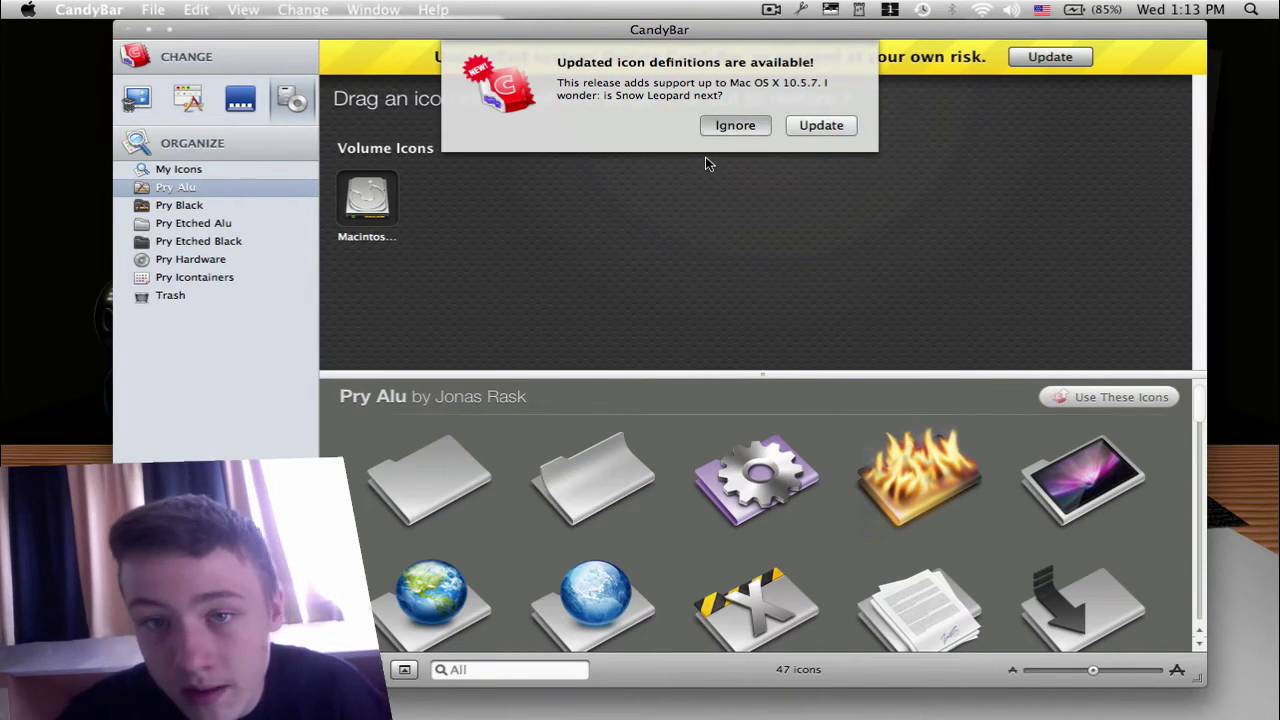
# - Look through the icons in the Pry Alu collection
pyautogui.click(180, 191)
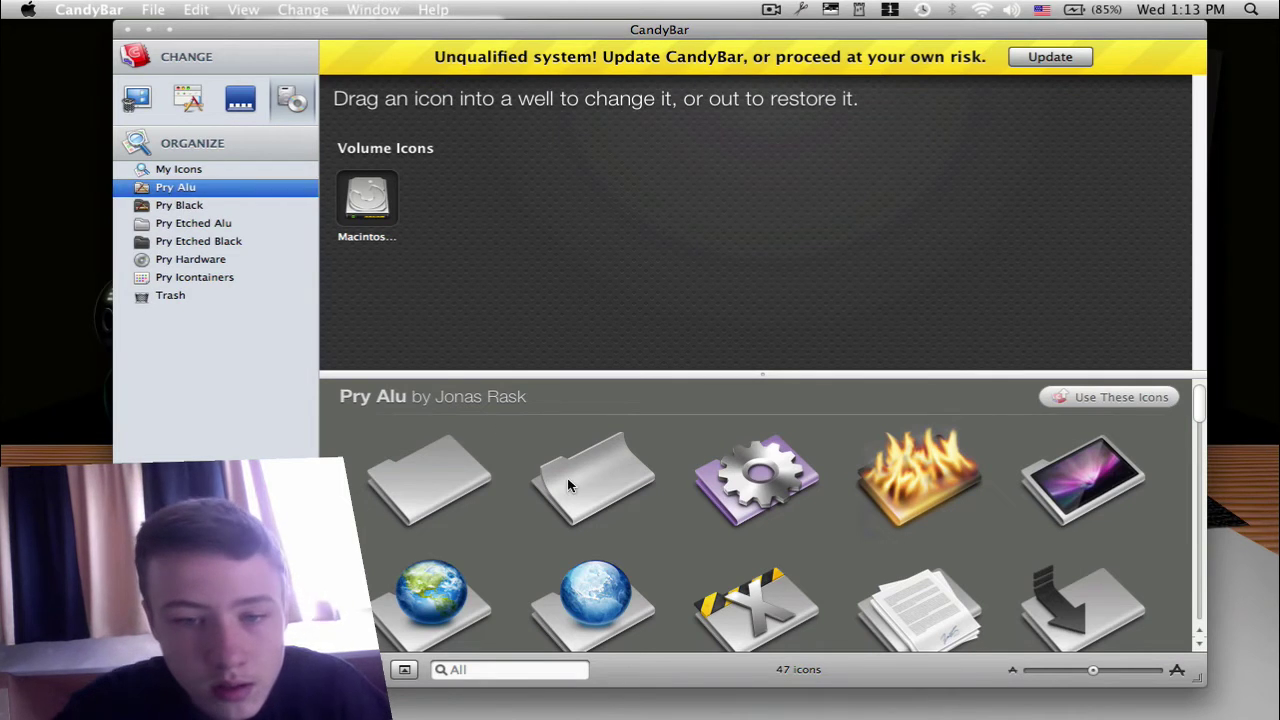
pyautogui.scroll(-5, 590, 505)
pyautogui.scroll(5, 621, 530)
# - Show the changeable system icons and compare the general, folder and dock icons with the Pry Alu replacements
pyautogui.click(146, 102)
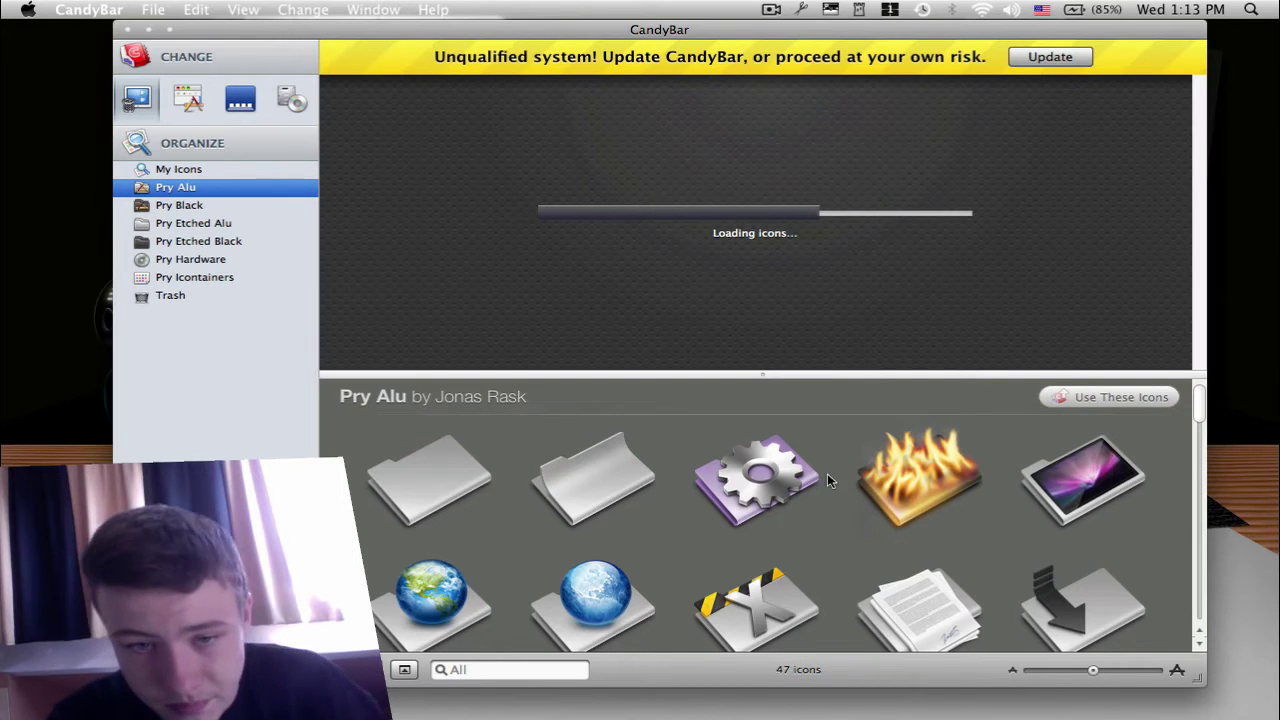
pyautogui.scroll(-10, 817, 476)
pyautogui.scroll(10, 813, 591)
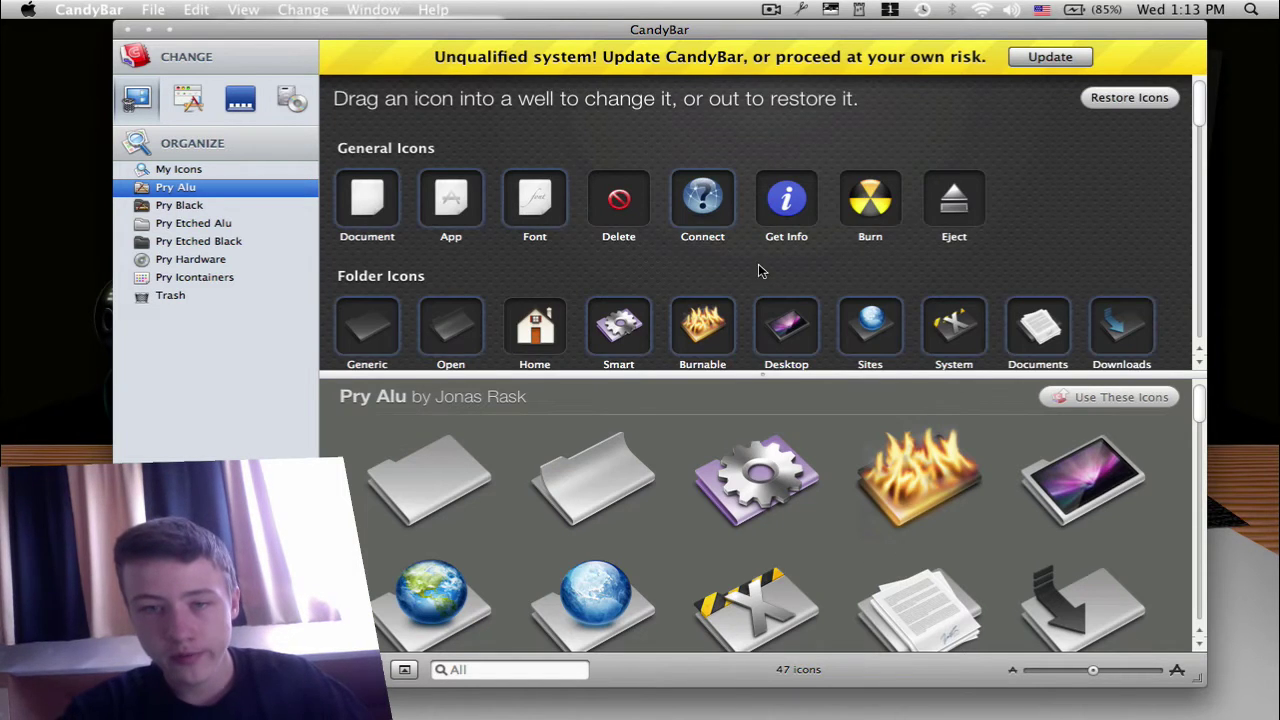
pyautogui.scroll(-1, 758, 263)
pyautogui.scroll(-5, 760, 520)
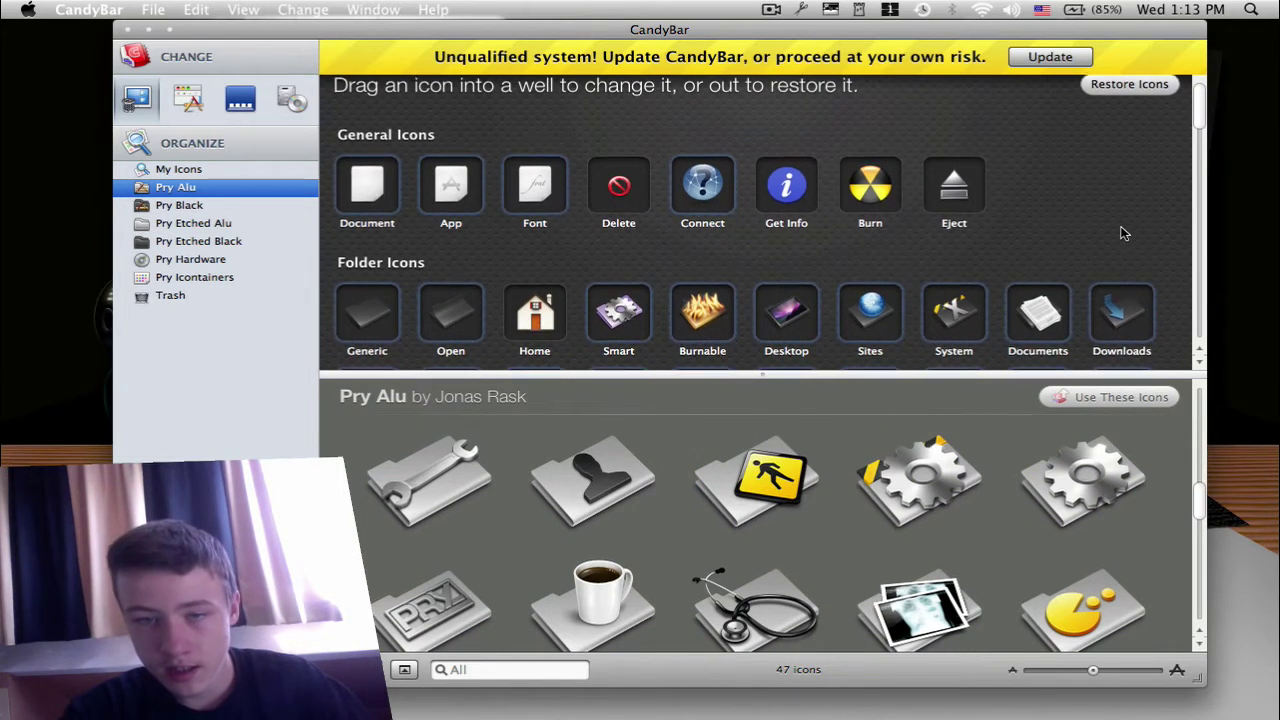
pyautogui.scroll(-3, 1122, 233)
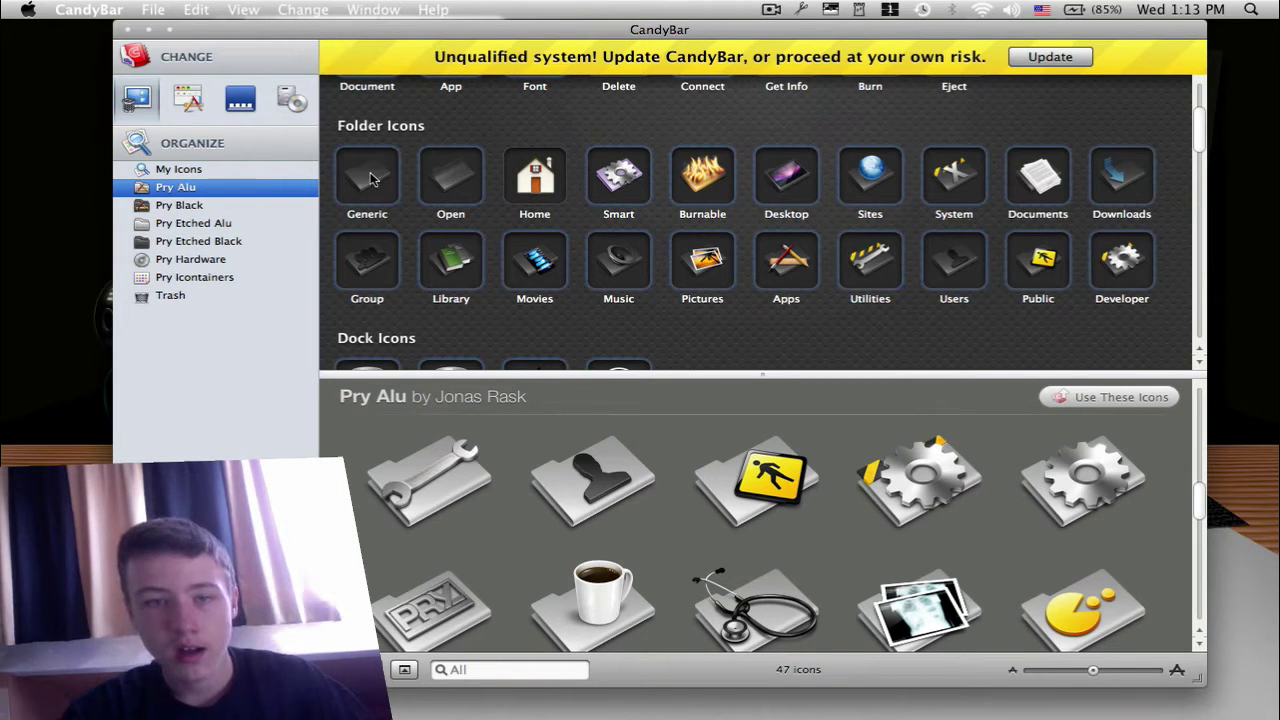
pyautogui.scroll(-2, 867, 329)
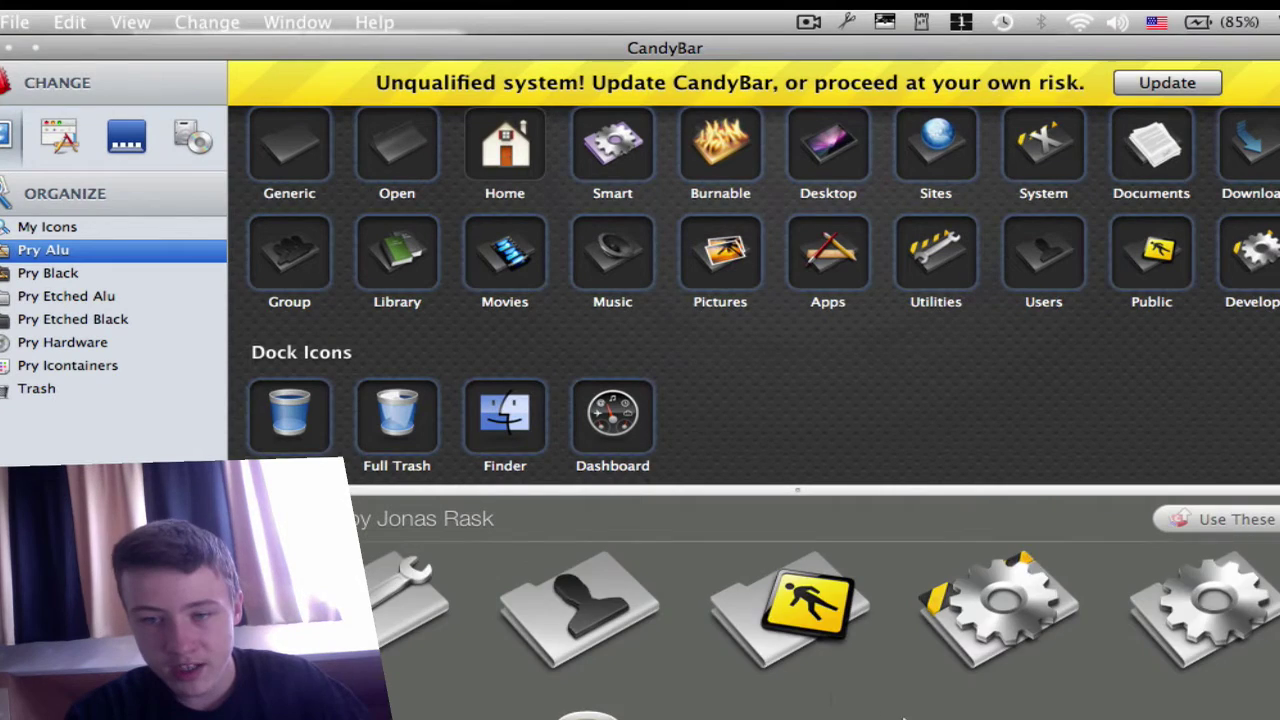
pyautogui.scroll(-5, 672, 443)
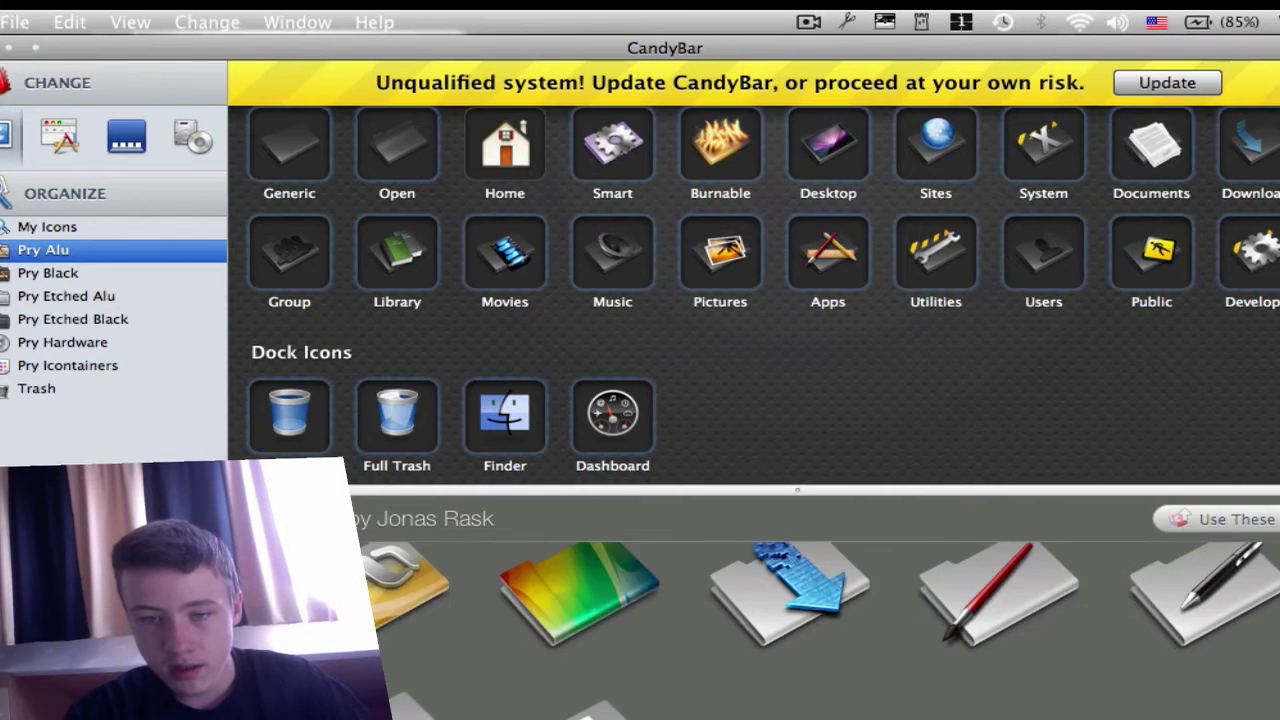
# - Assign the Pry Alu desktop icon to the Desktop folder and cancel the pending change
pyautogui.moveTo(1187, 638); pyautogui.dragTo(825, 153)
pyautogui.scroll(3, 887, 452)
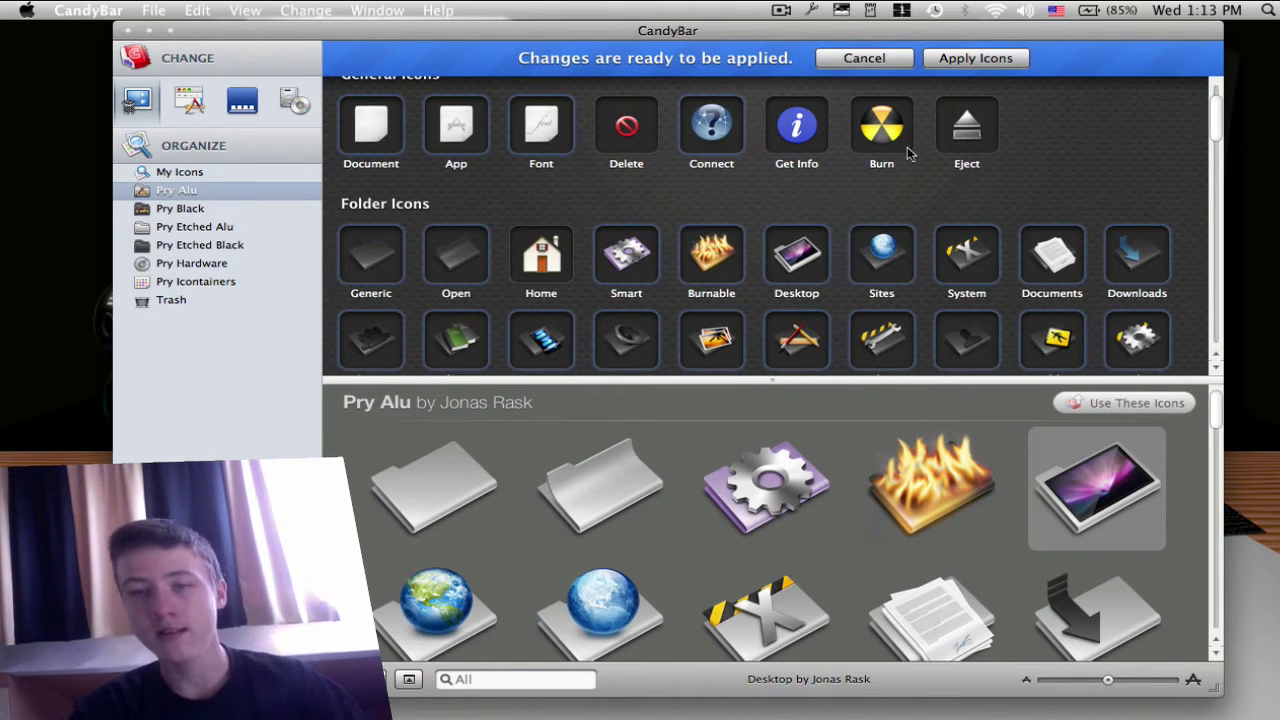
pyautogui.click(889, 60)
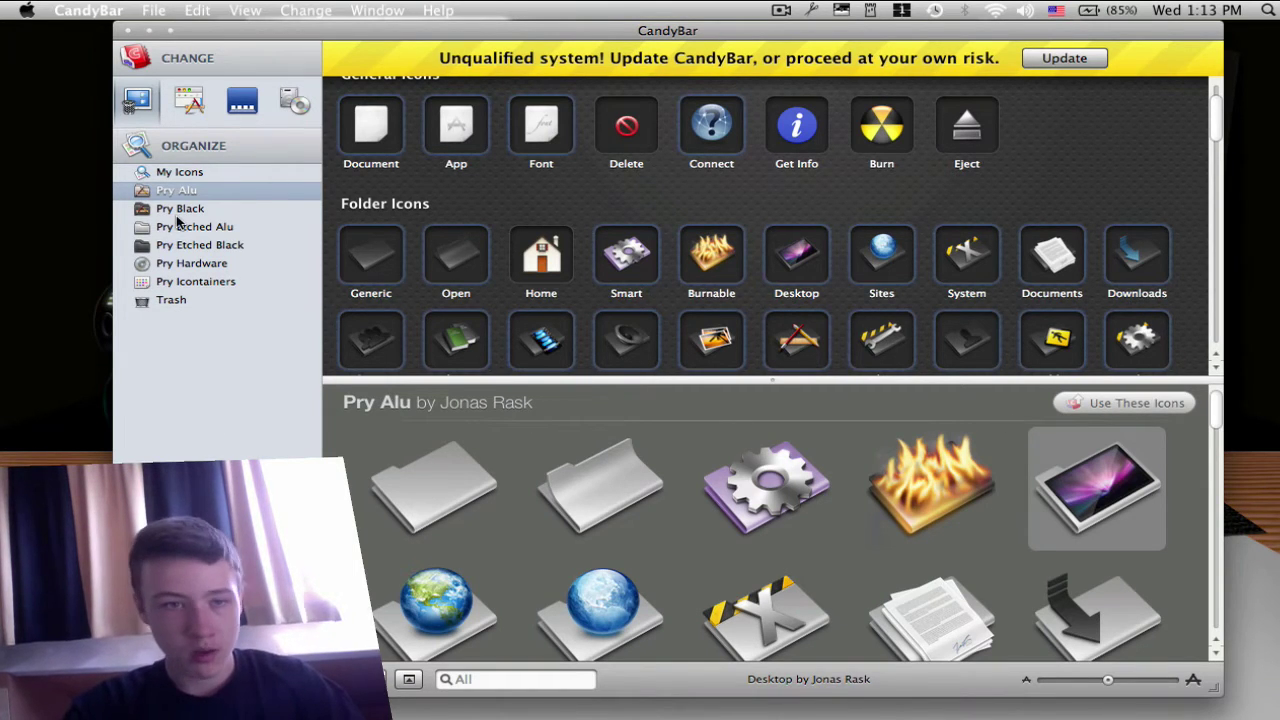
# - Look over the Pry Black, Pry Alu and Pry Etched Alu icon collections
pyautogui.click(180, 209)
pyautogui.click(176, 190)
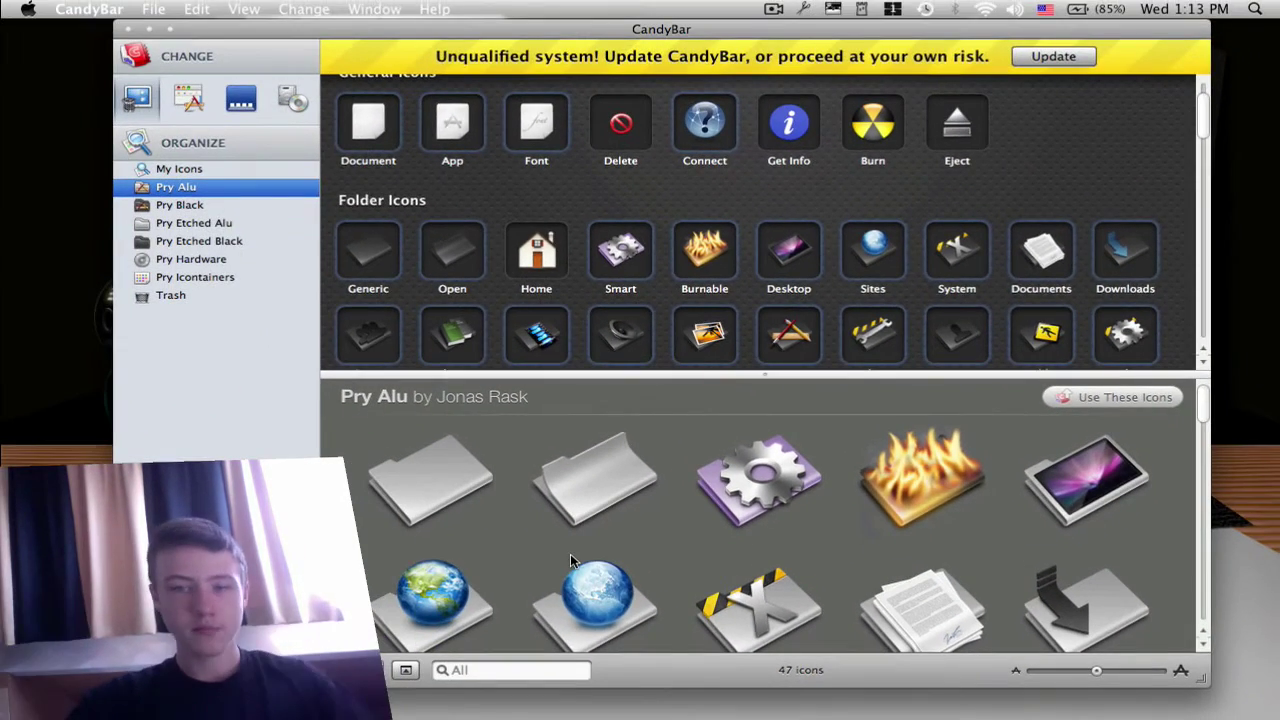
pyautogui.scroll(-5, 683, 523)
pyautogui.scroll(5, 658, 524)
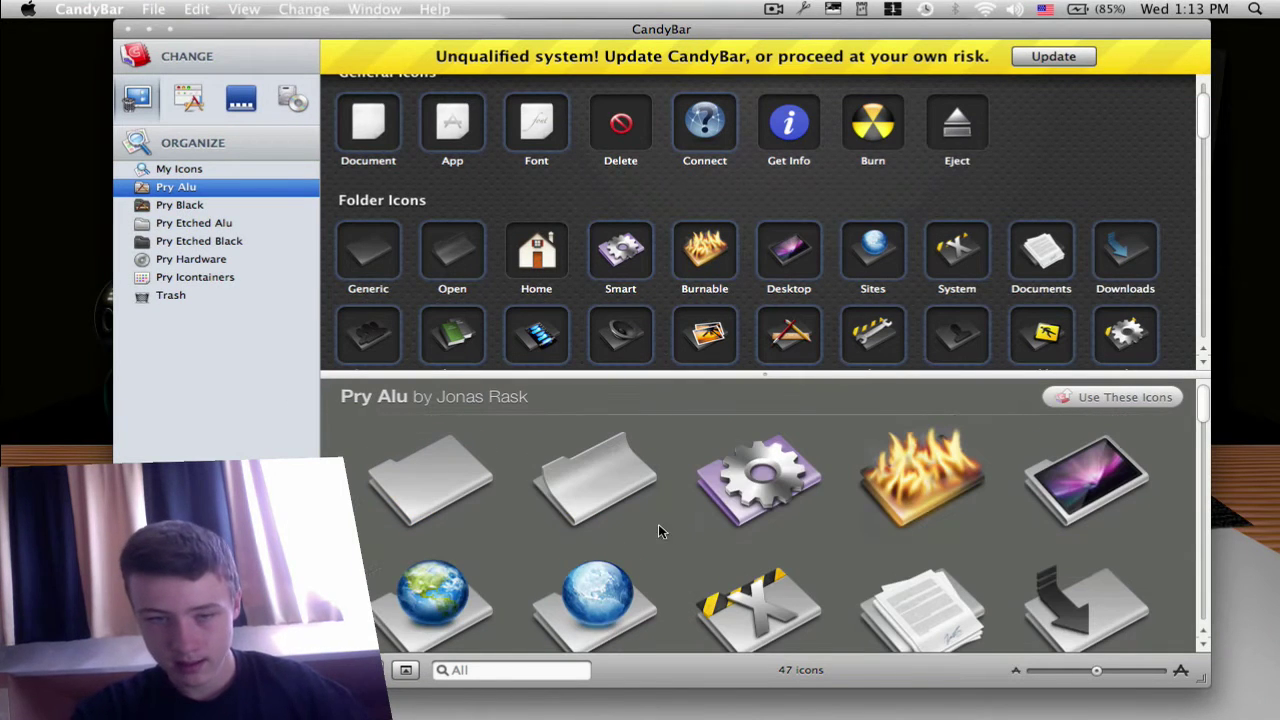
pyautogui.click(185, 223)
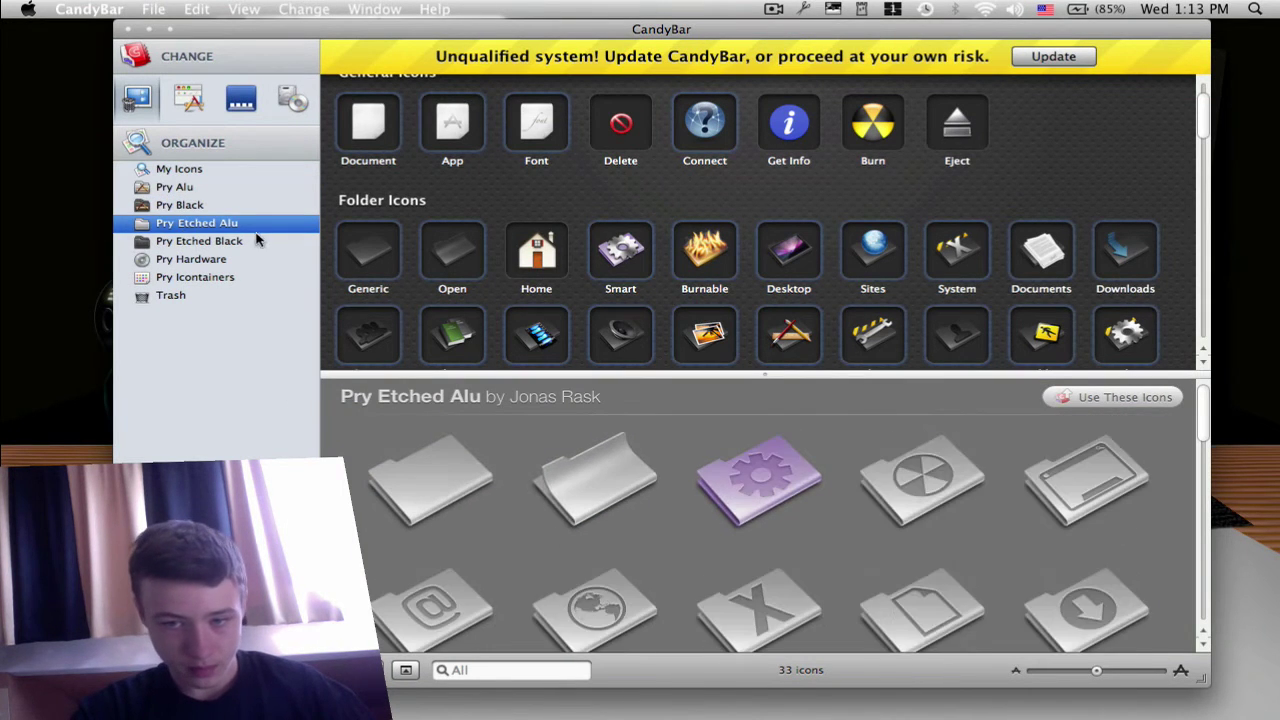
pyautogui.scroll(-10, 931, 540)
pyautogui.scroll(4, 931, 540)
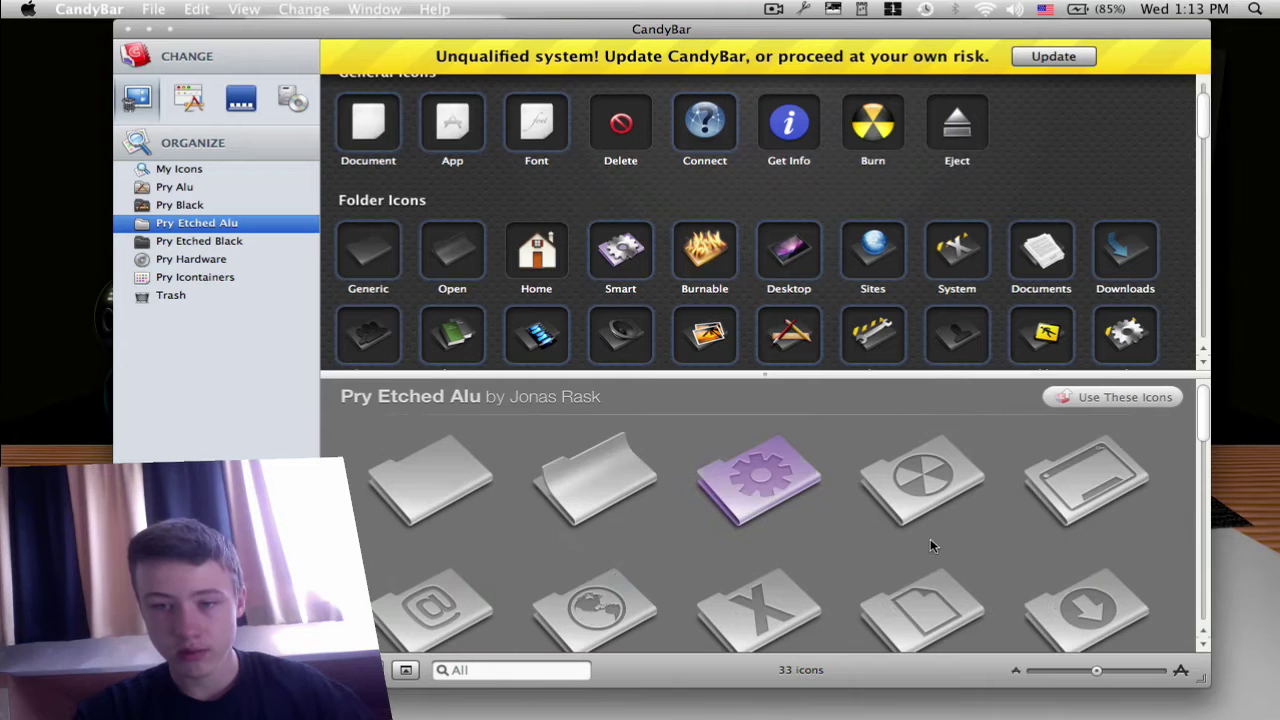
# - Look over the Pry Etched Black collection and the full My Icons library, ending with CandyBar minimized
pyautogui.click(206, 242)
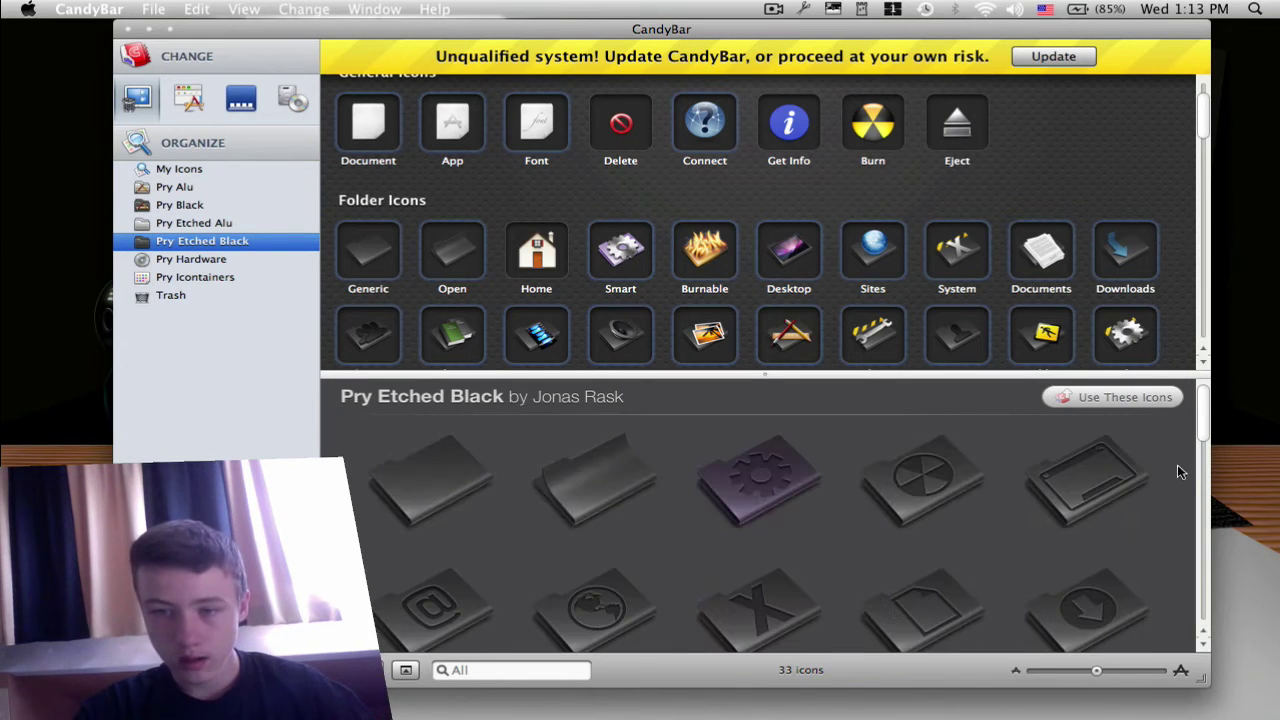
pyautogui.scroll(-5, 1203, 430)
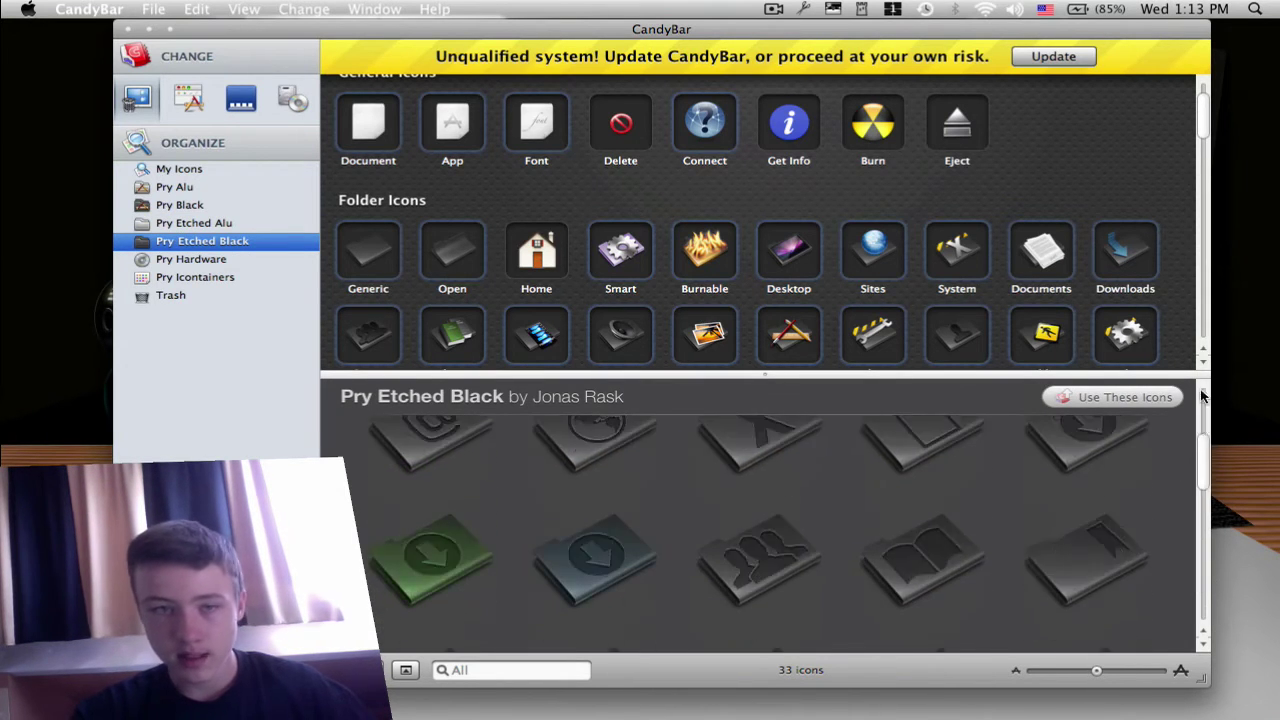
pyautogui.scroll(5, 1203, 430)
pyautogui.click(180, 172)
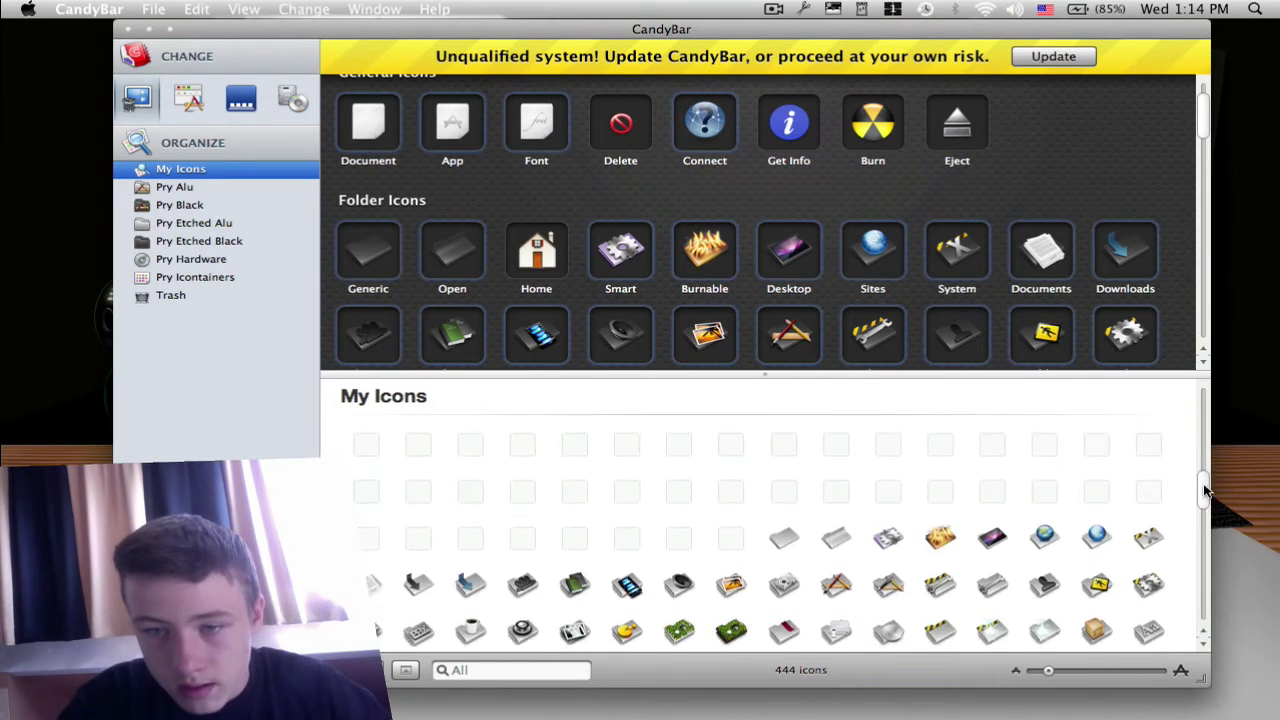
pyautogui.click(145, 29)
# - Reveal the hidden desktop items and select the AE Plugins folder to show its customized icon
pyautogui.moveTo(718, 685)
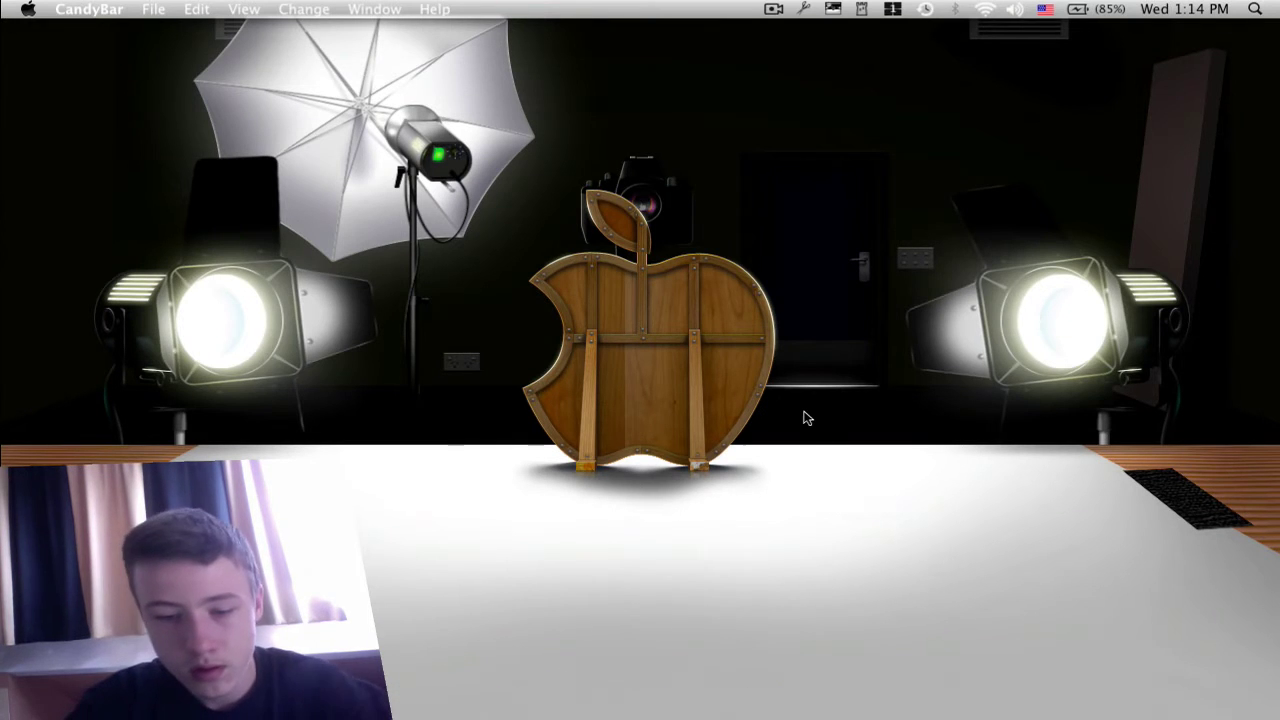
pyautogui.click(1036, 180)
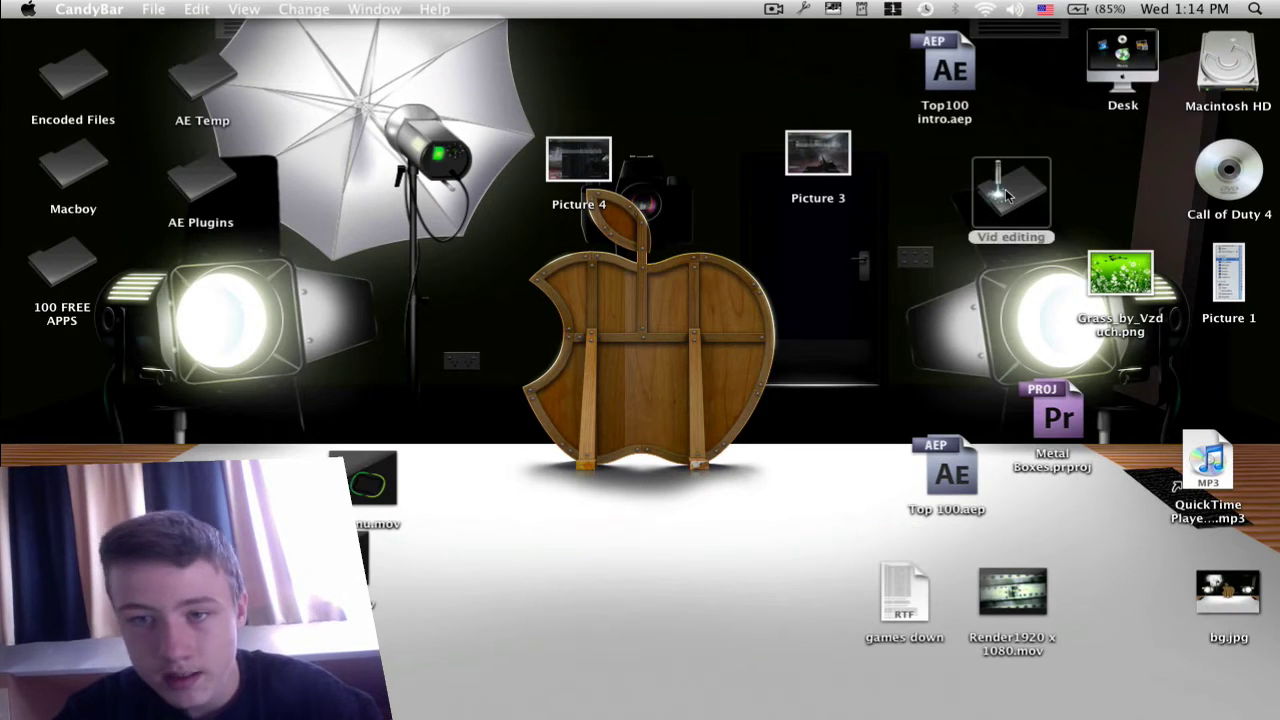
pyautogui.click(193, 168)
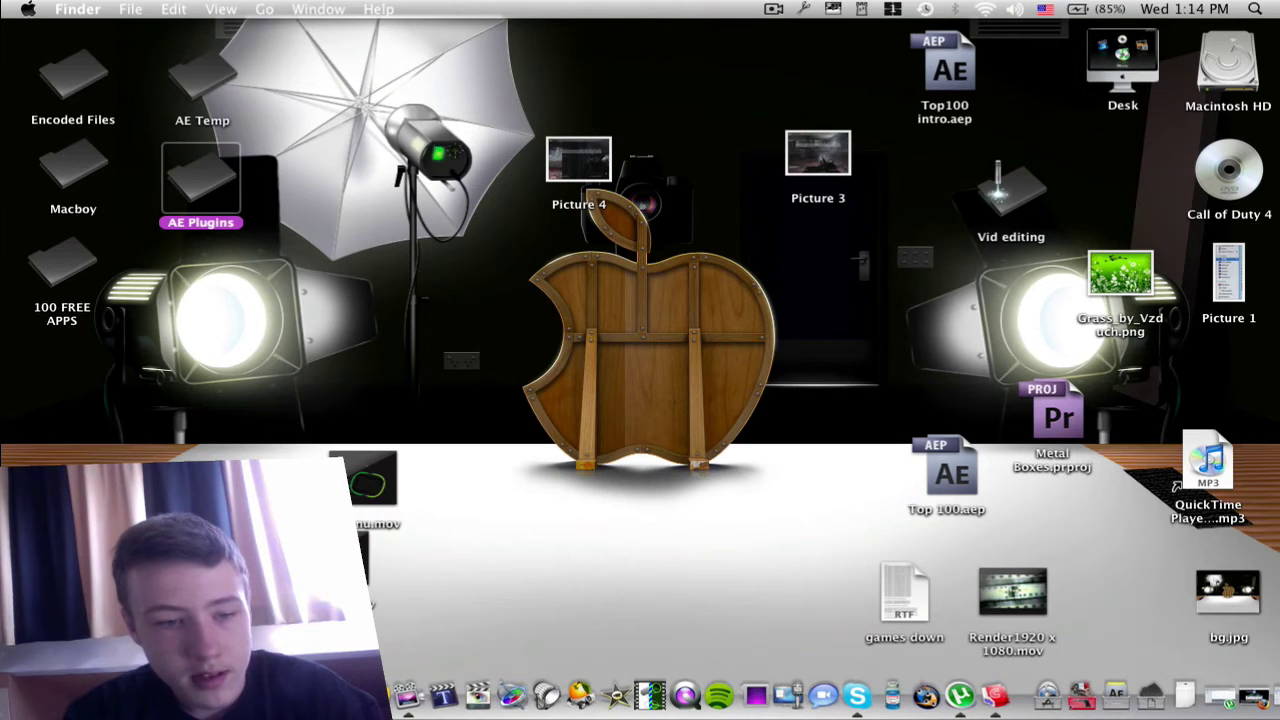
# - Open the home folder in Finder, view its aillustrator and Applications folders and close the window
pyautogui.click(405, 697)
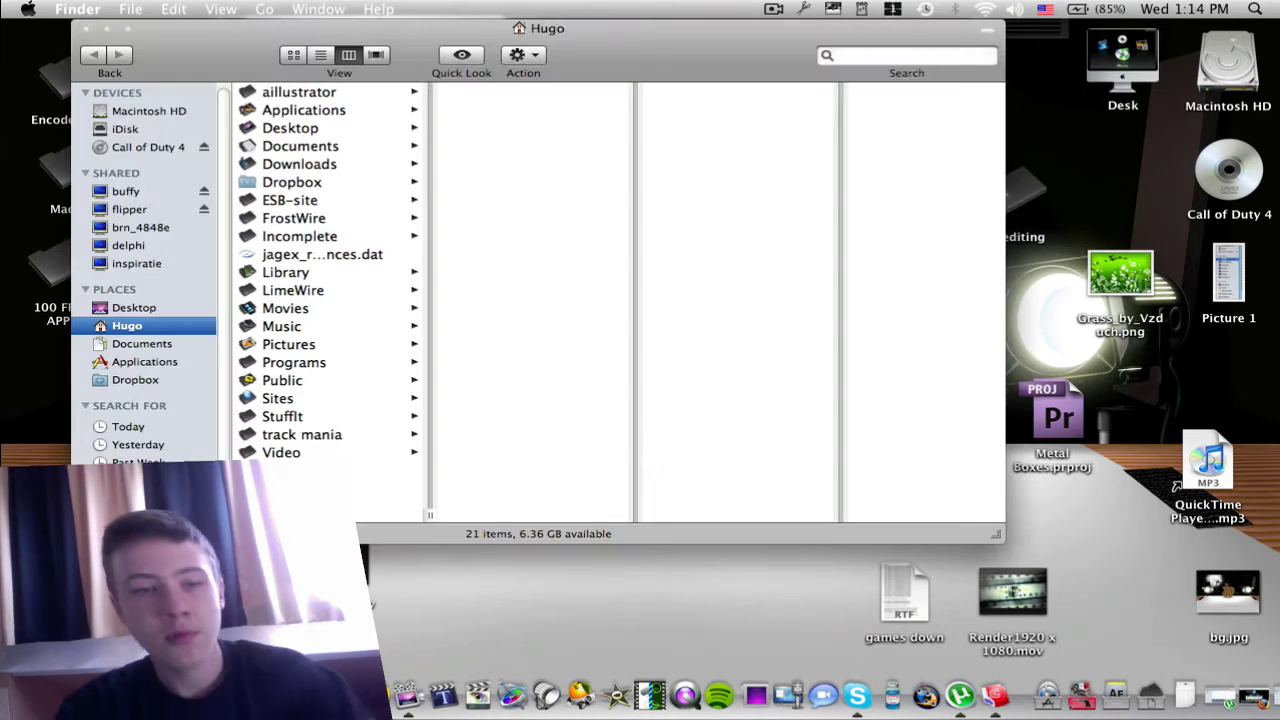
pyautogui.click(305, 92)
pyautogui.click(318, 110)
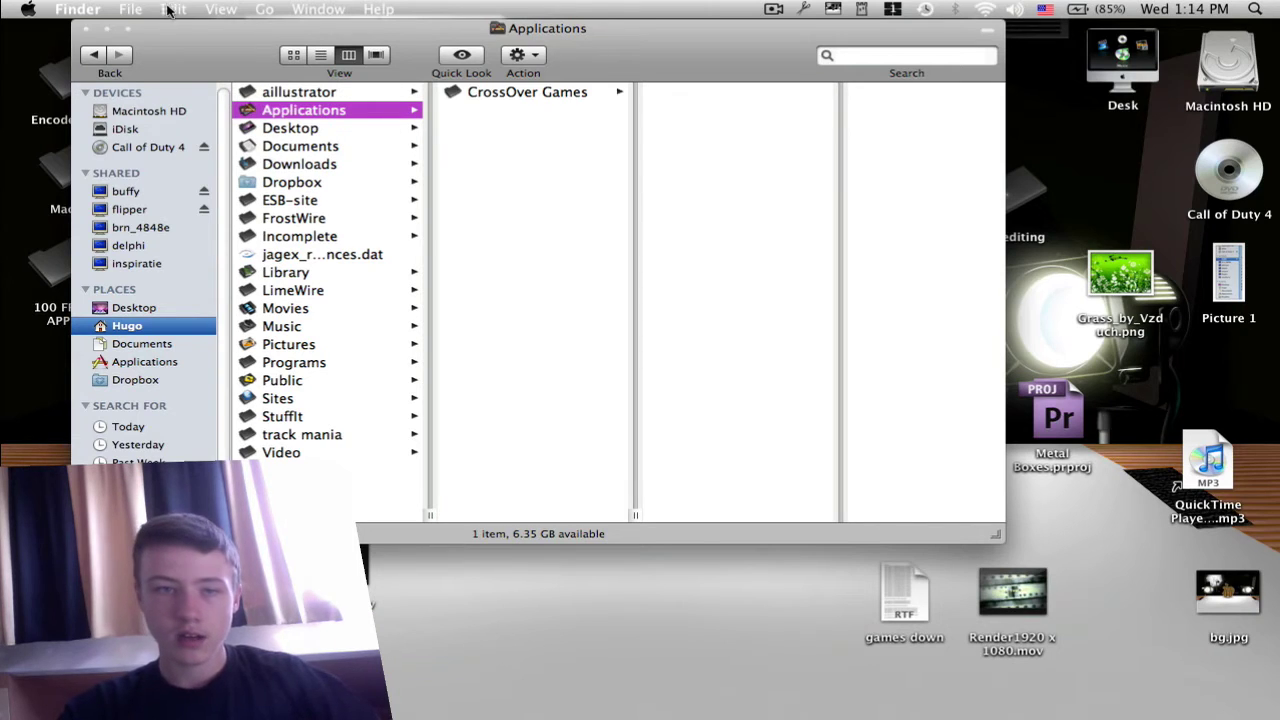
pyautogui.click(85, 31)
# - Restore the minimized Firefox window and switch to the Jonas Rask Design downloads page
pyautogui.moveTo(1034, 714)
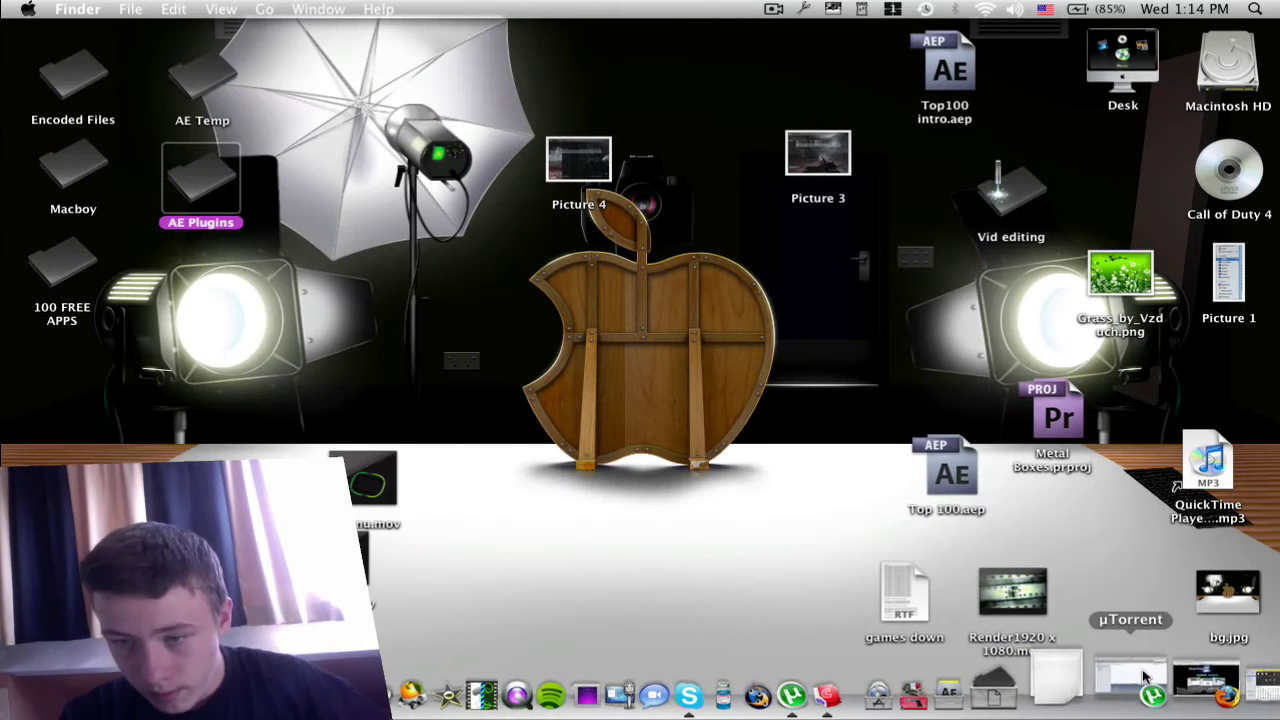
pyautogui.click(1178, 680)
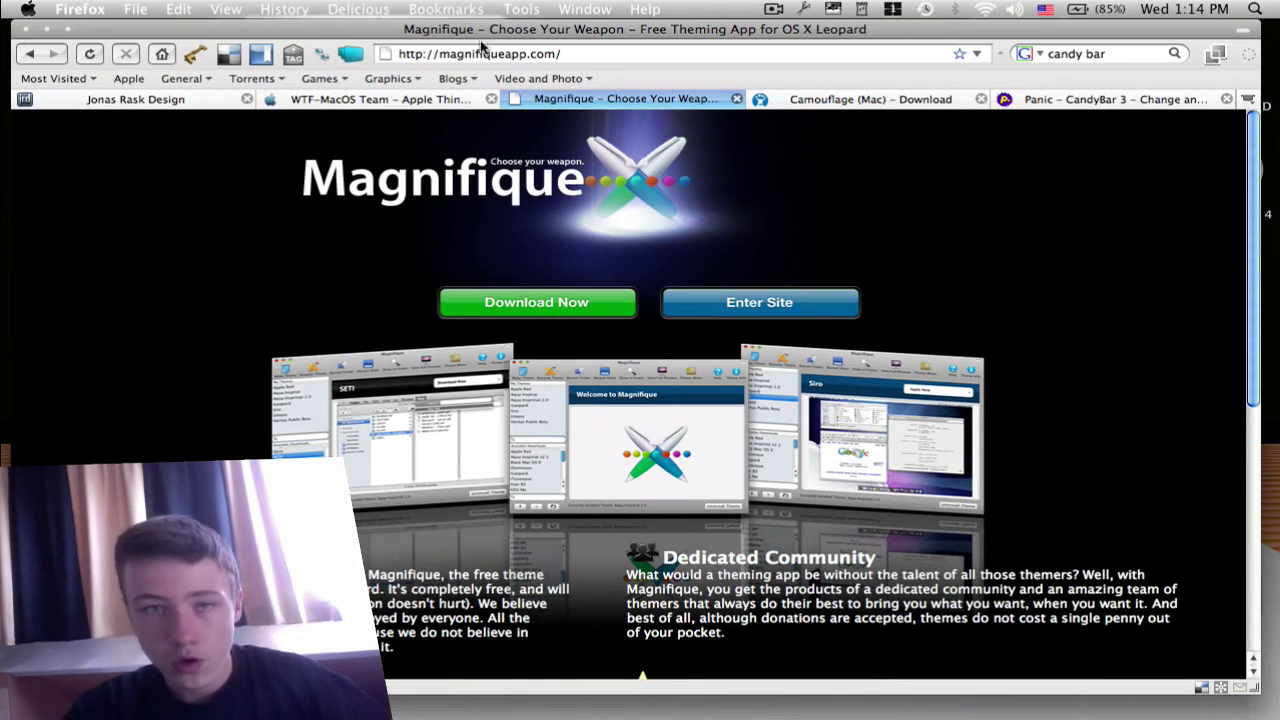
pyautogui.click(157, 100)
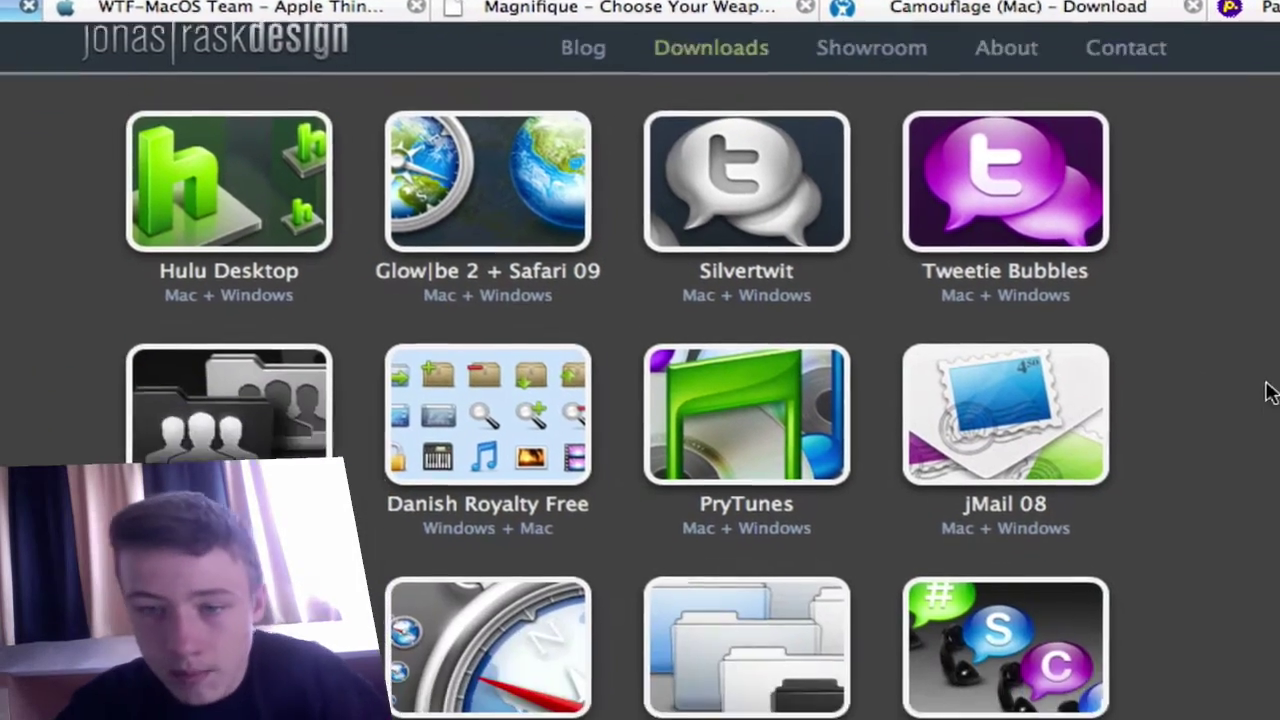
# - Look through the downloadable icon packs, pointing out the CandyBar version of Pry System
pyautogui.scroll(-10, 1265, 410)
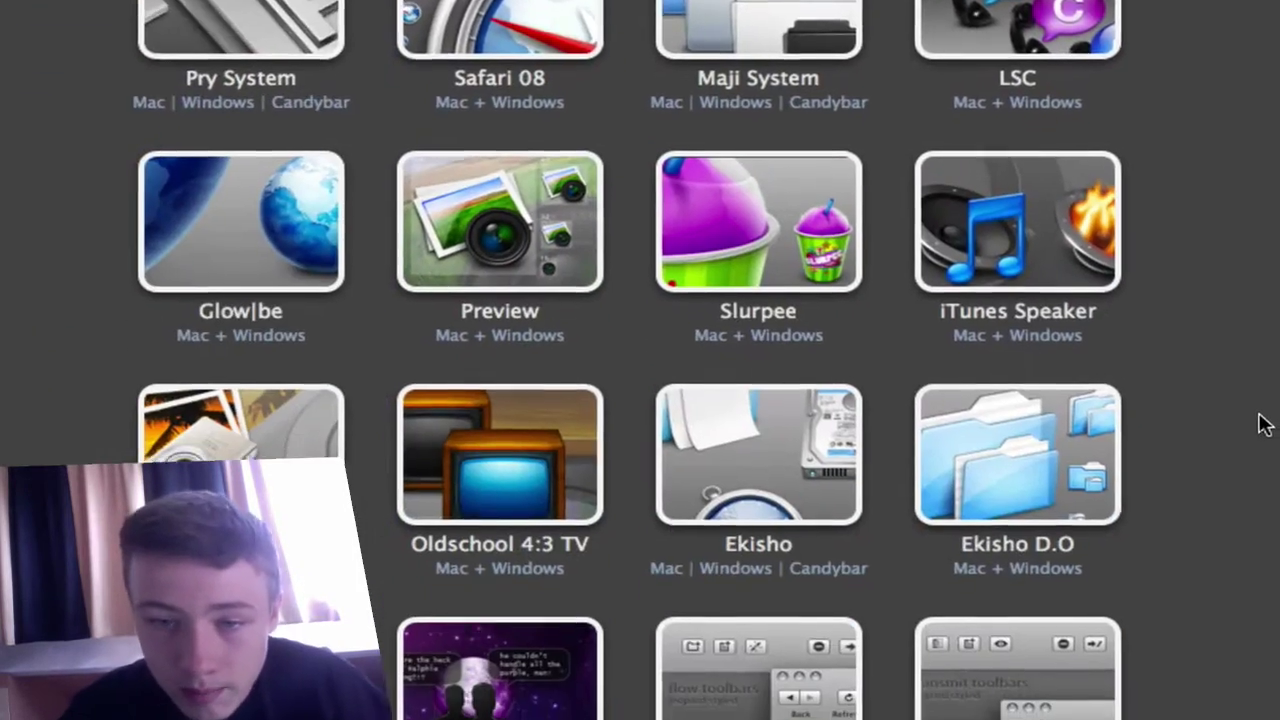
pyautogui.scroll(-5, 1265, 424)
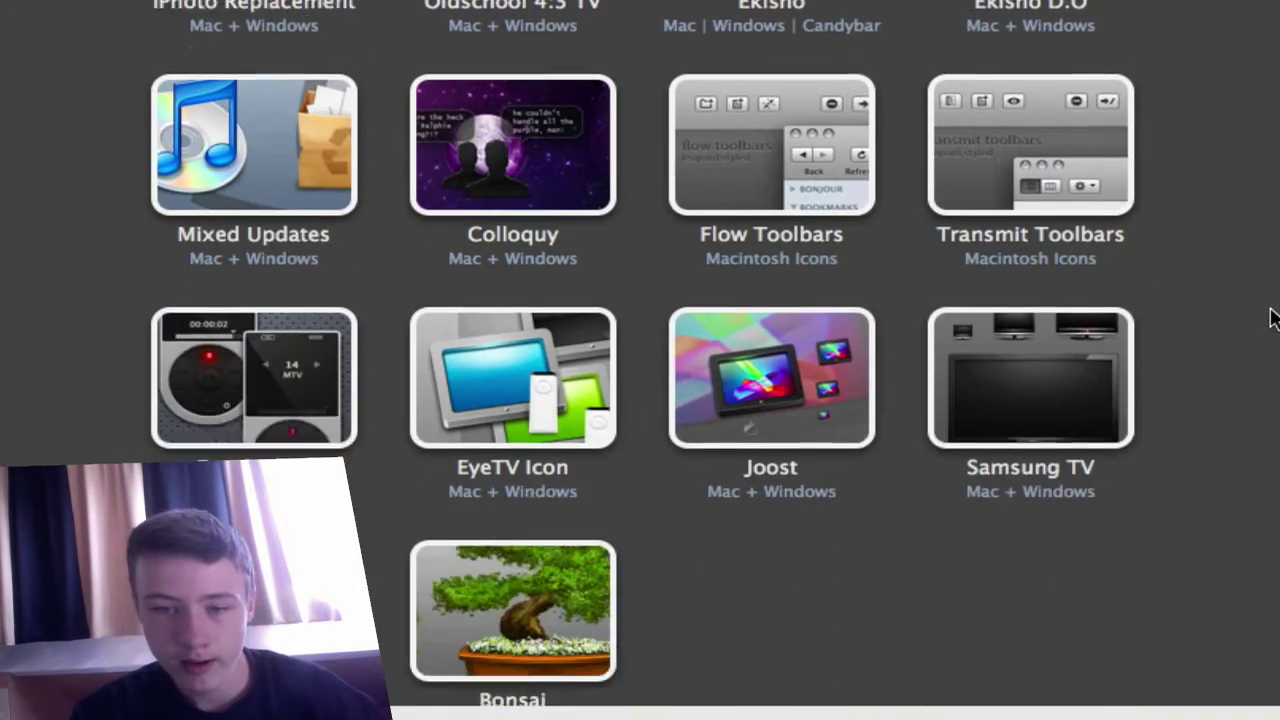
pyautogui.scroll(5, 1234, 434)
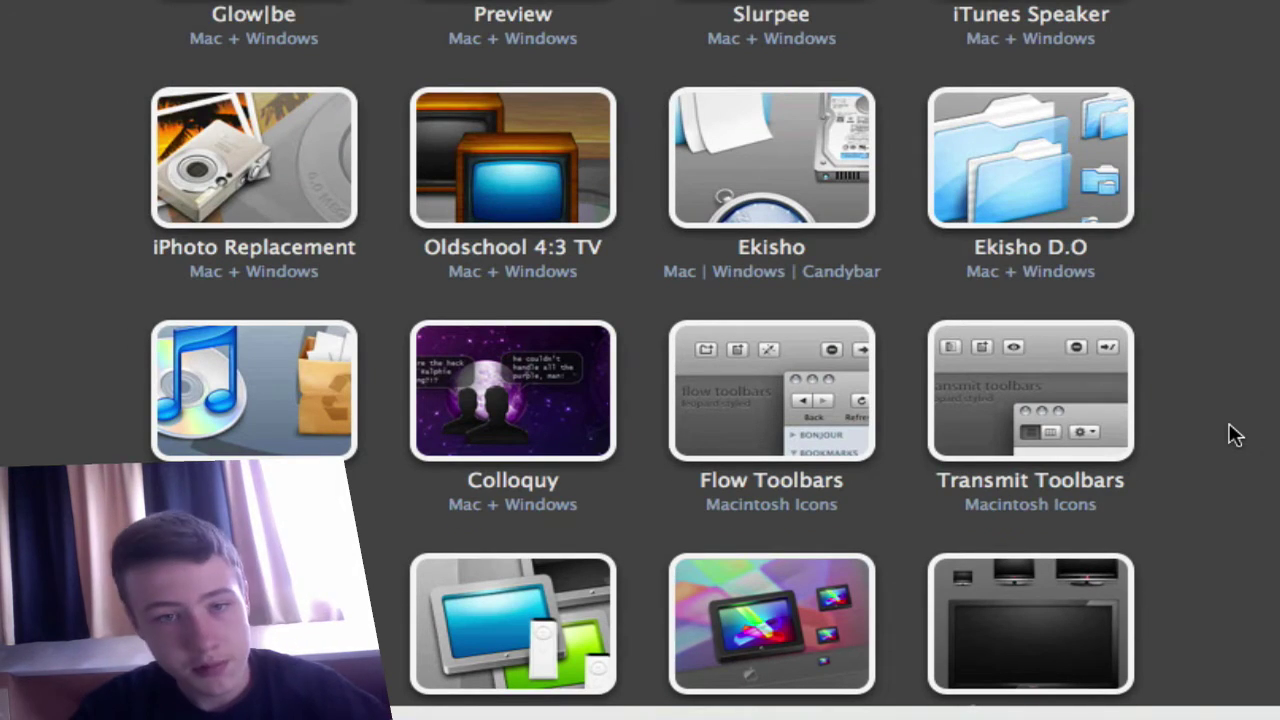
pyautogui.scroll(5, 1234, 434)
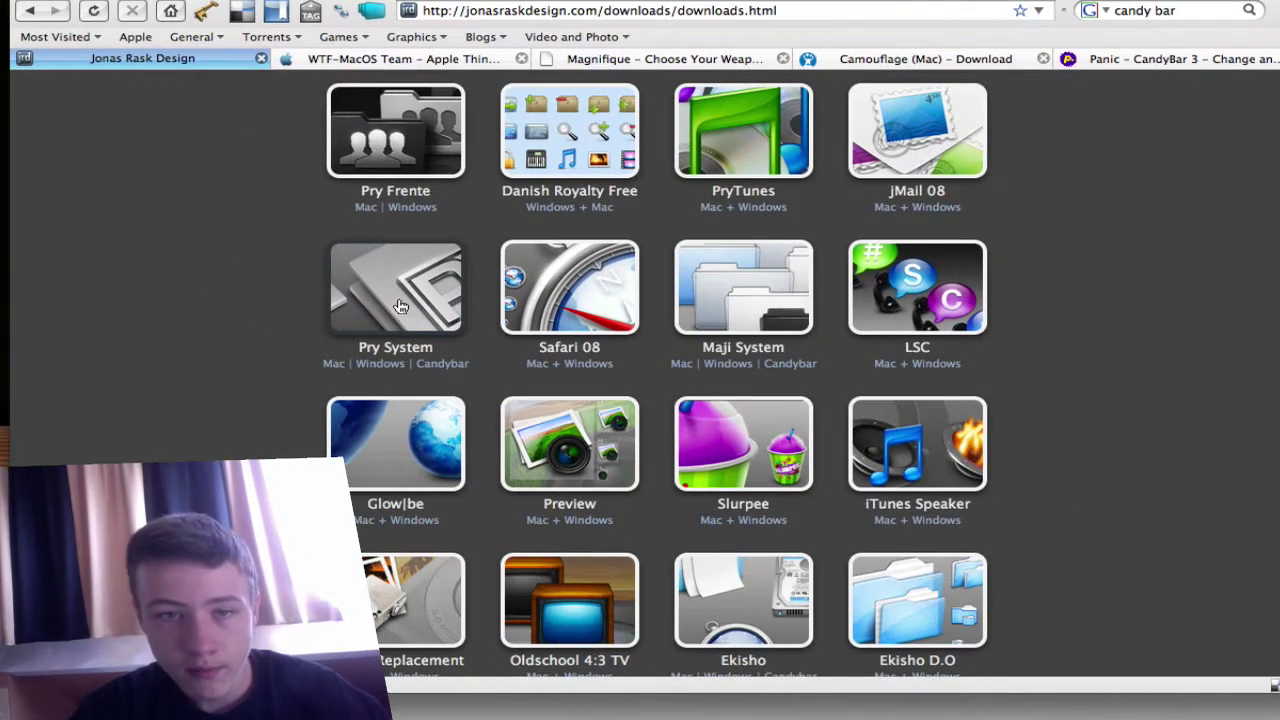
pyautogui.scroll(2, 403, 280)
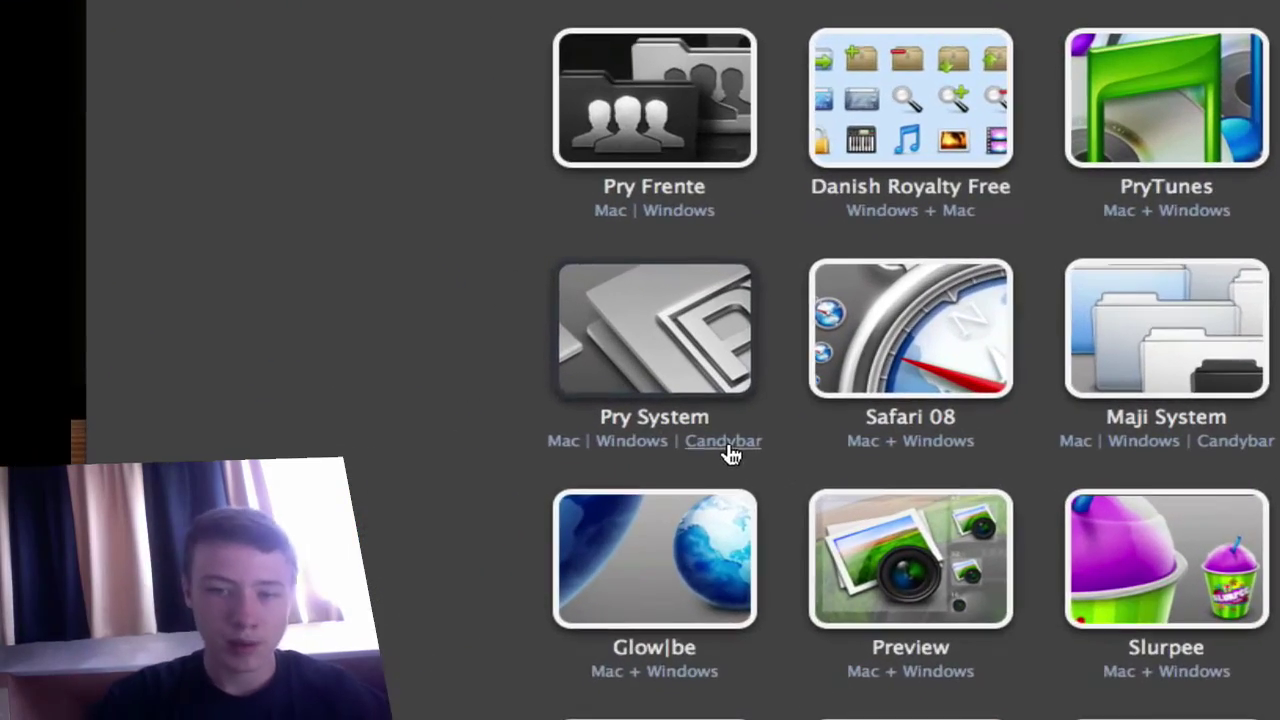
pyautogui.scroll(3, 664, 296)
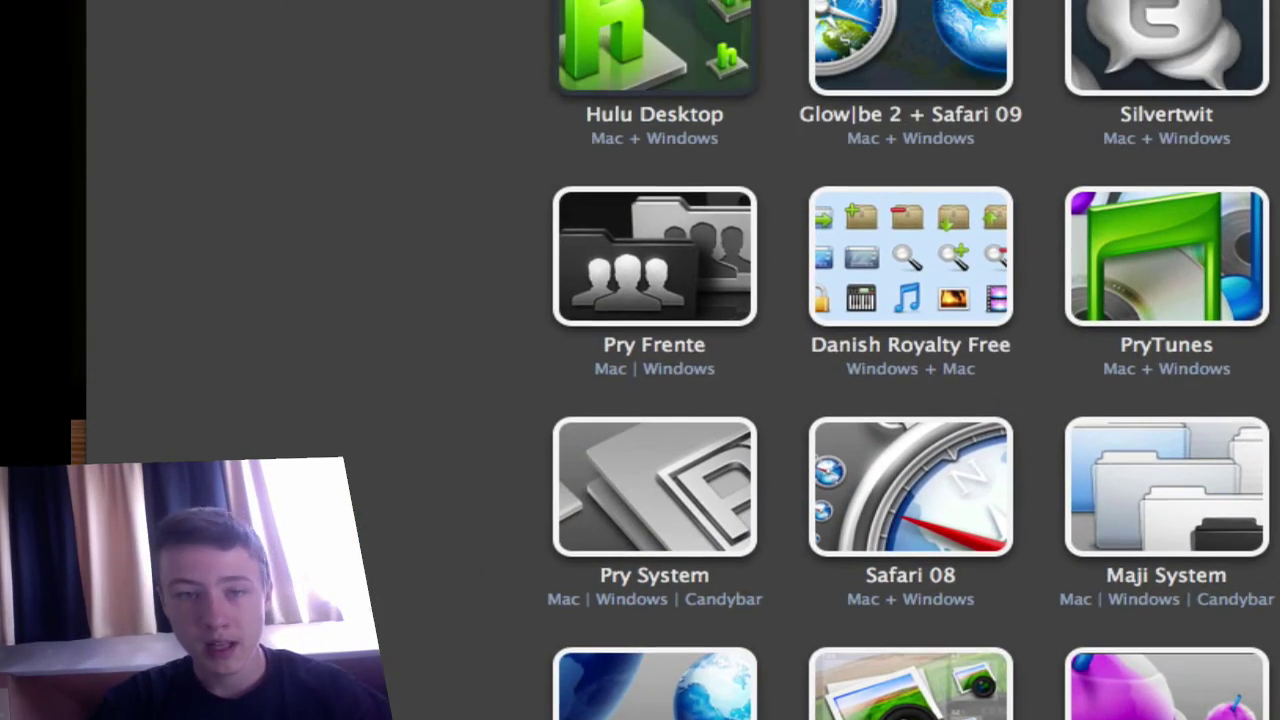
# - Look over the remaining icon packs, return to the start of the downloads page and minimize the Firefox window
pyautogui.scroll(-5, 910, 360)
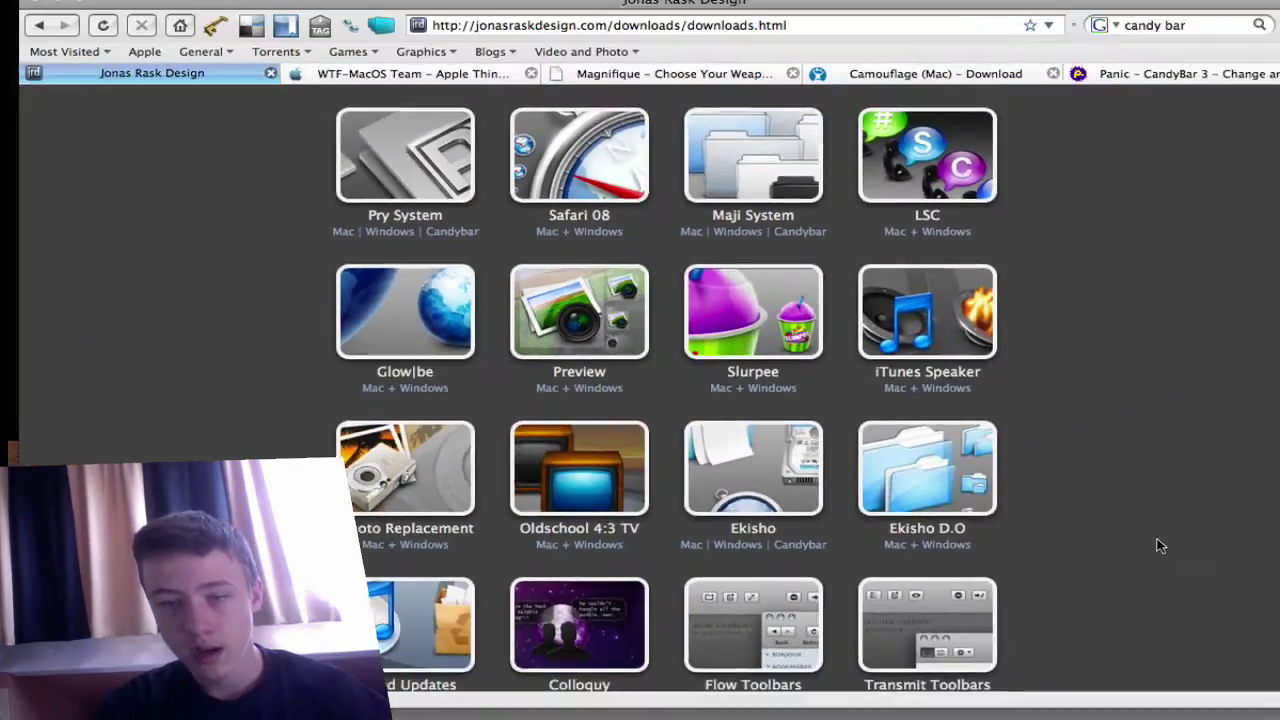
pyautogui.scroll(5, 1160, 545)
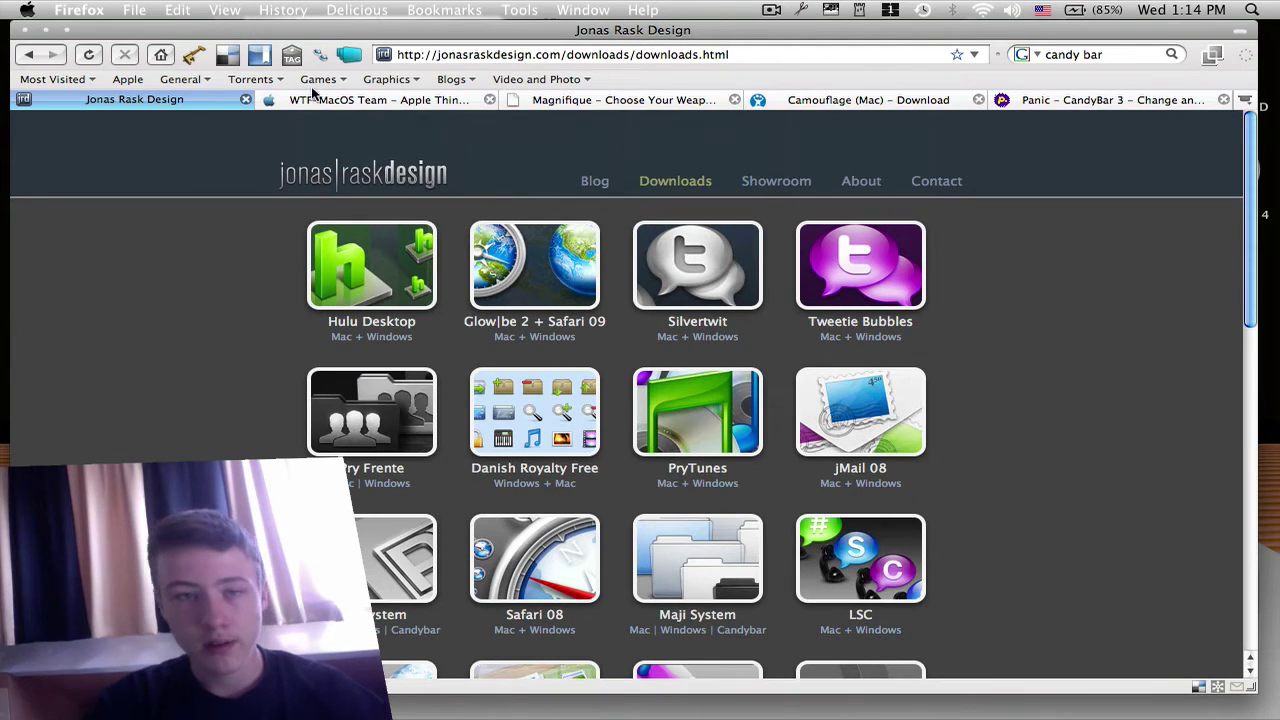
pyautogui.click(45, 31)
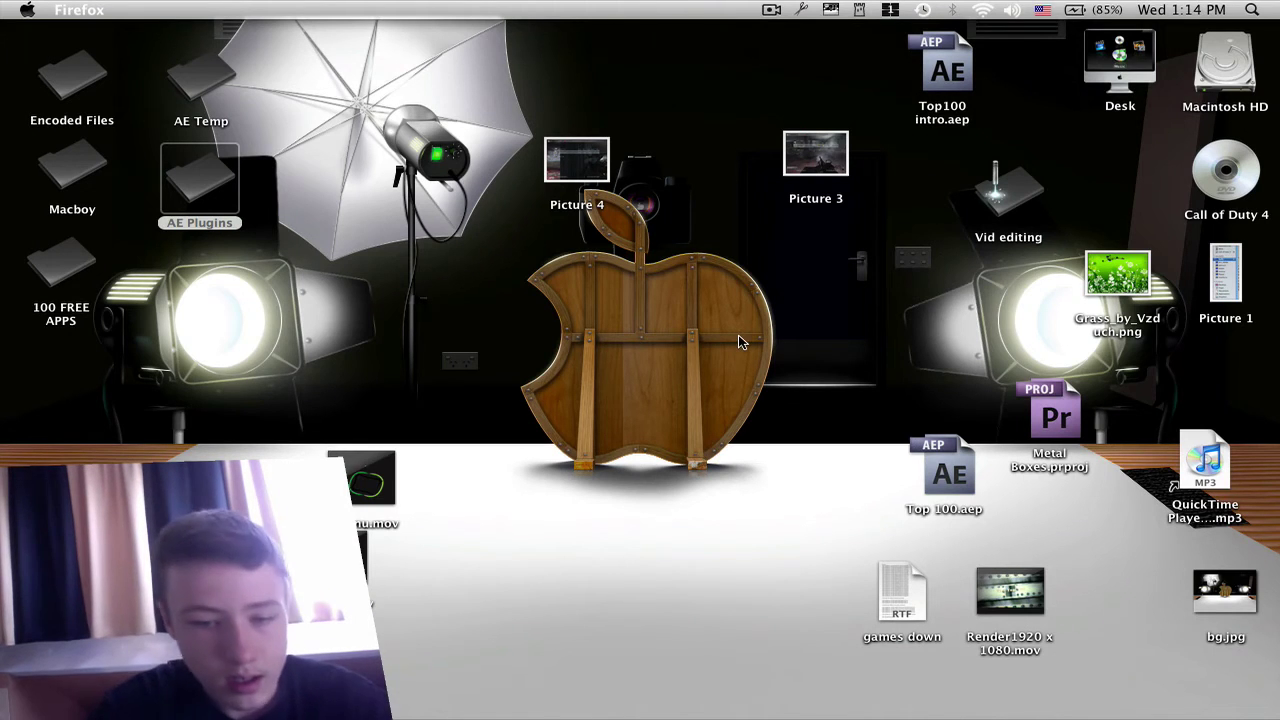
# - Quit CandyBar from its Dock icon
pyautogui.rightClick(940, 650)
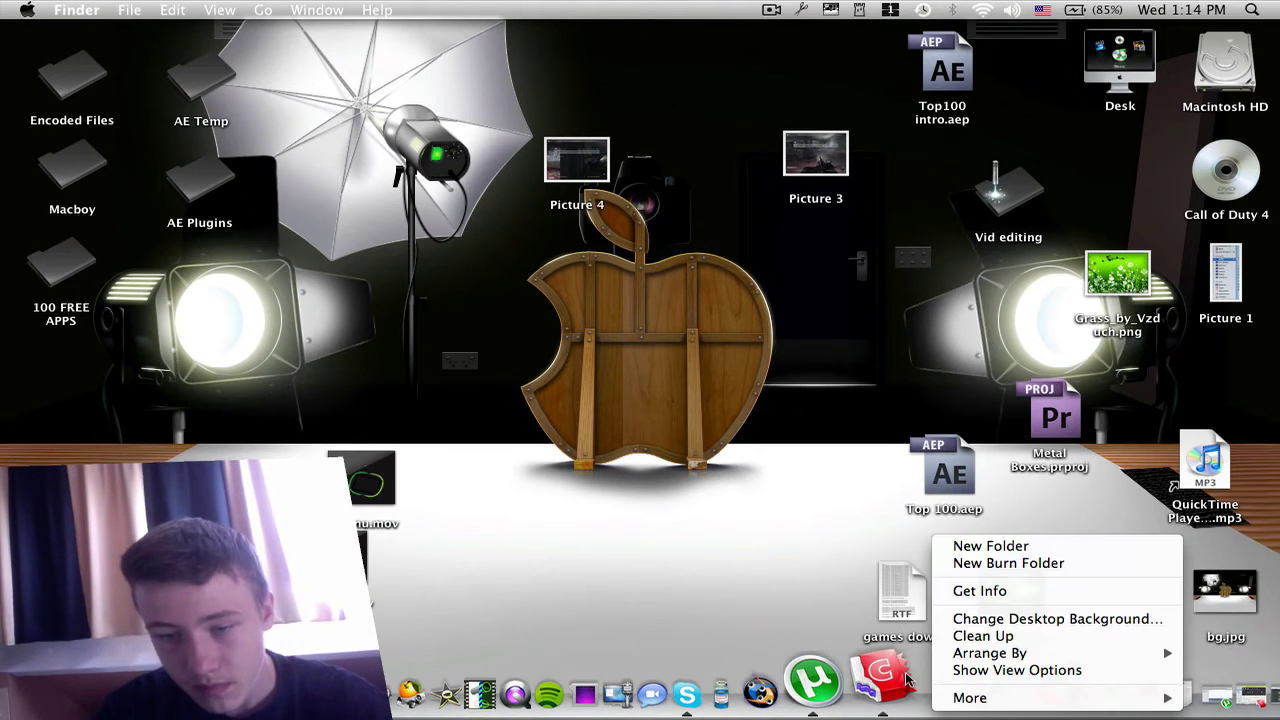
pyautogui.rightClick(905, 680)
pyautogui.click(905, 618)
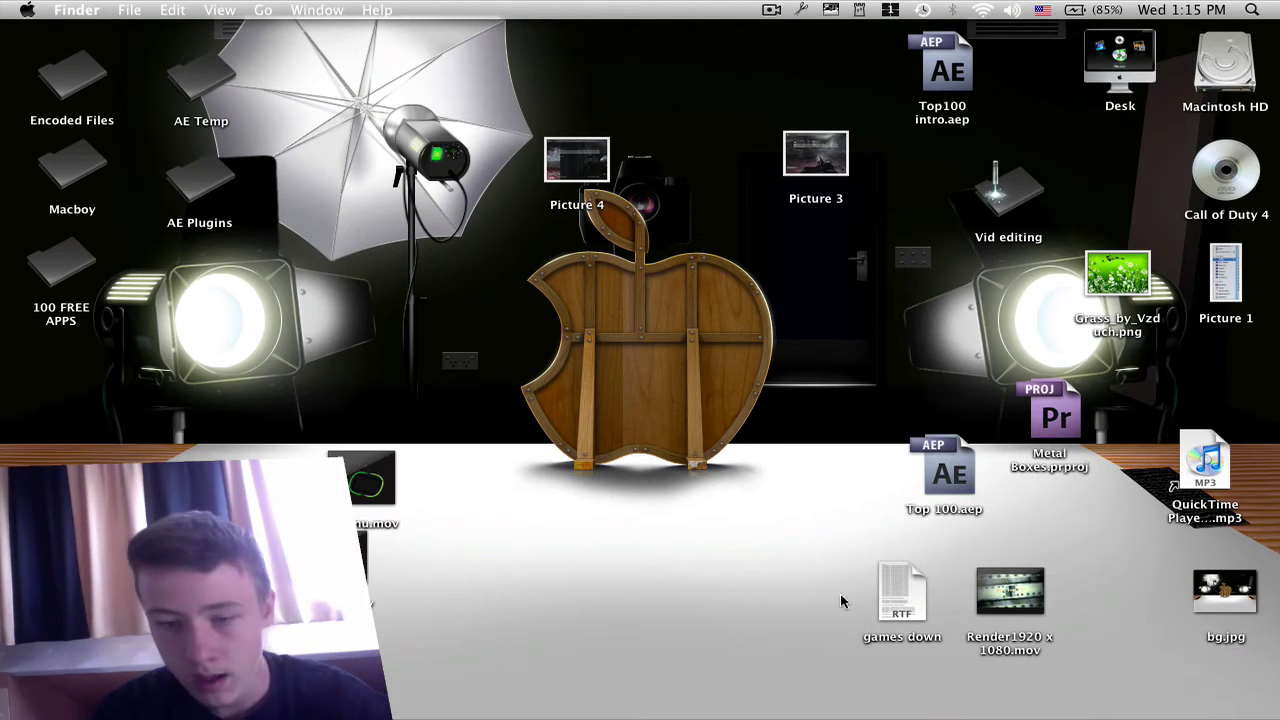
# - Search Spotlight for "dock" and launch Dock Library
pyautogui.moveTo(965, 715)
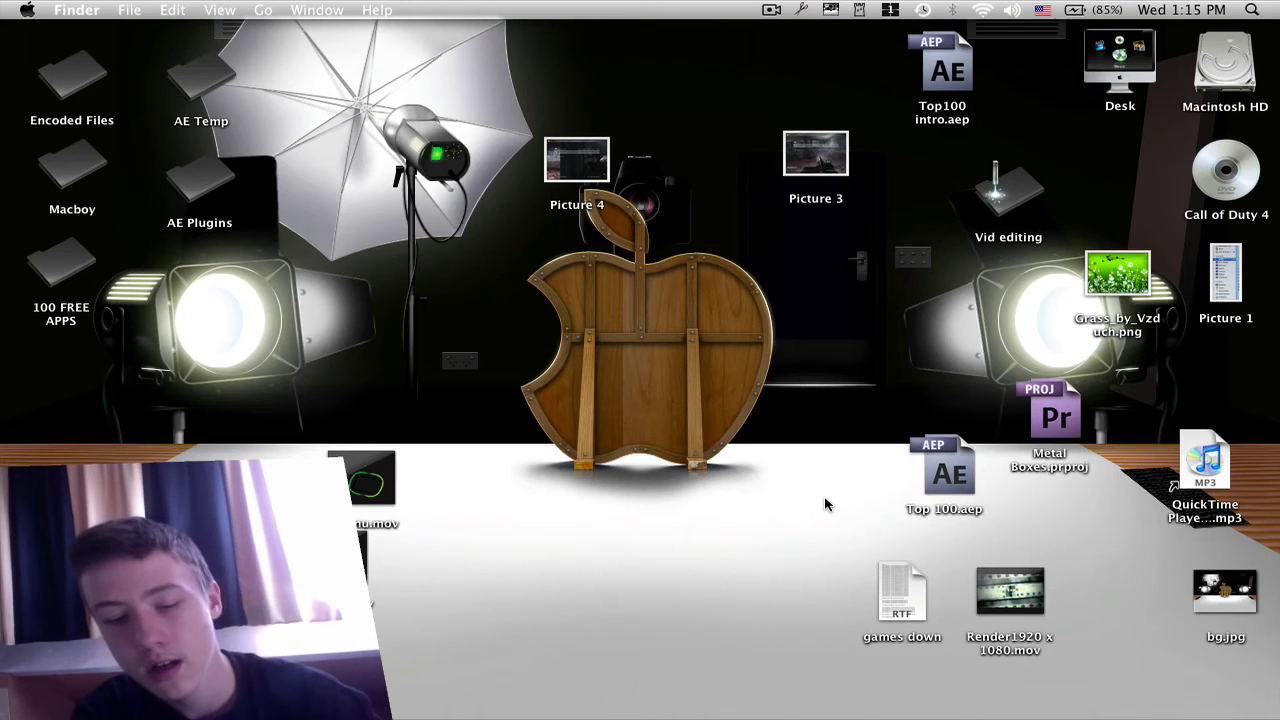
pyautogui.press('super+space')
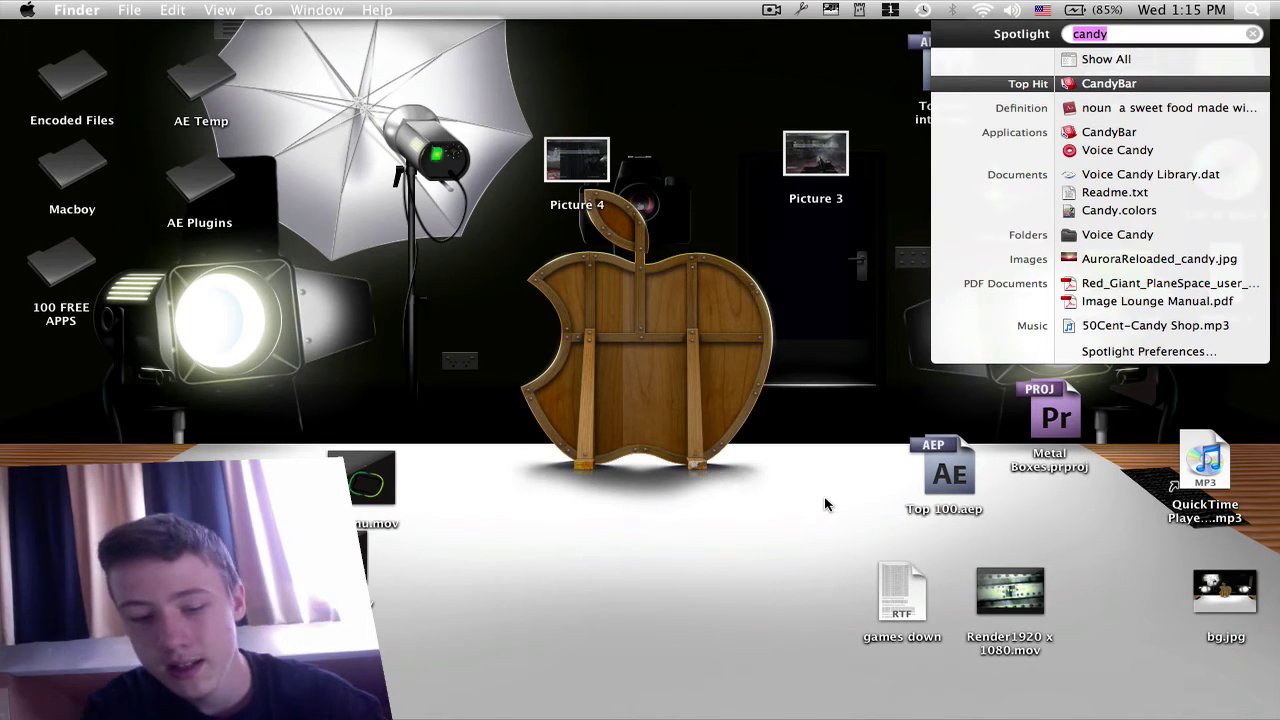
pyautogui.write('dock')
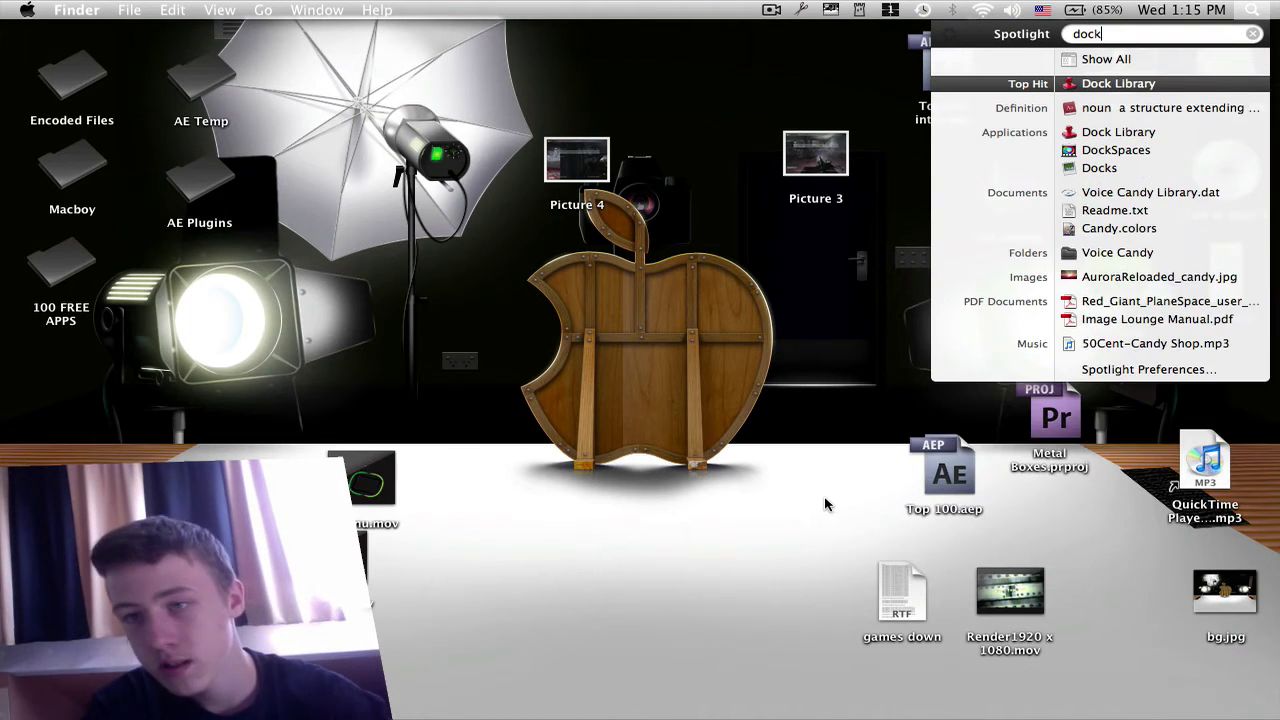
pyautogui.press('Return')
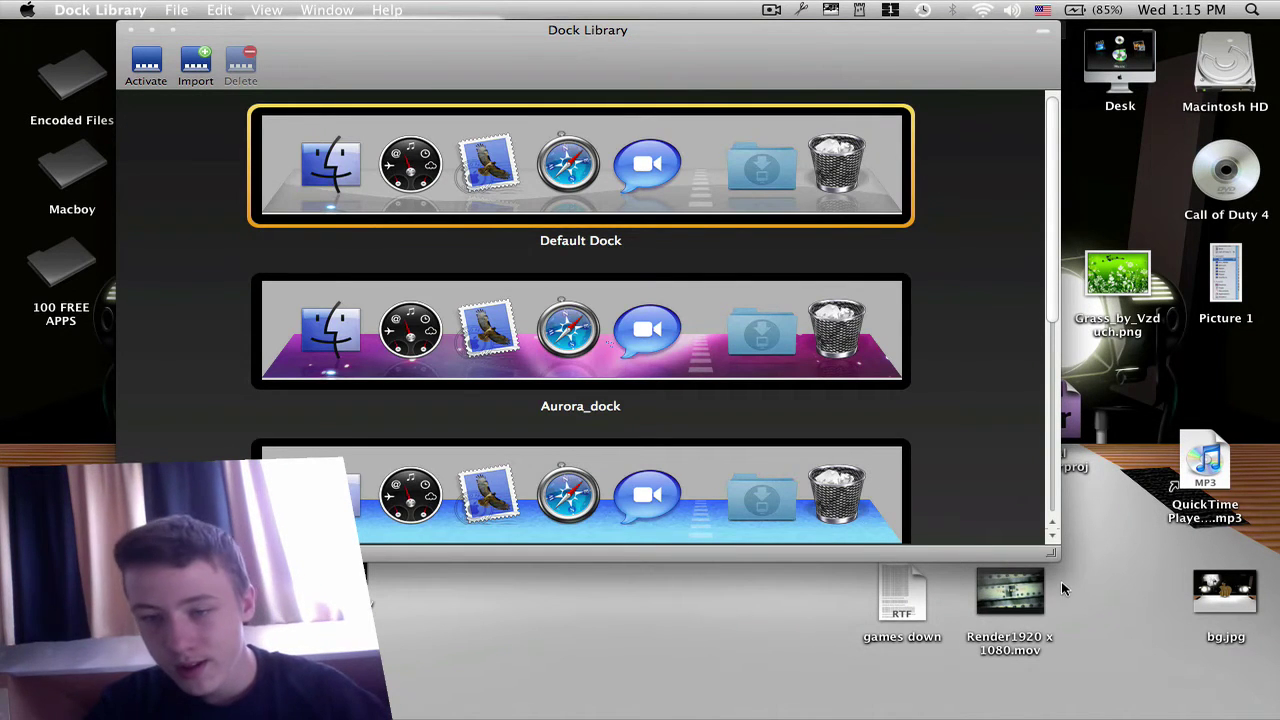
# - Enlarge the Dock Library window and look through its docks, from Default Dock to New Dock Unibody
pyautogui.moveTo(1052, 554); pyautogui.dragTo(1214, 640)
pyautogui.moveTo(980, 53); pyautogui.dragTo(960, 52)
pyautogui.scroll(-5, 1043, 314)
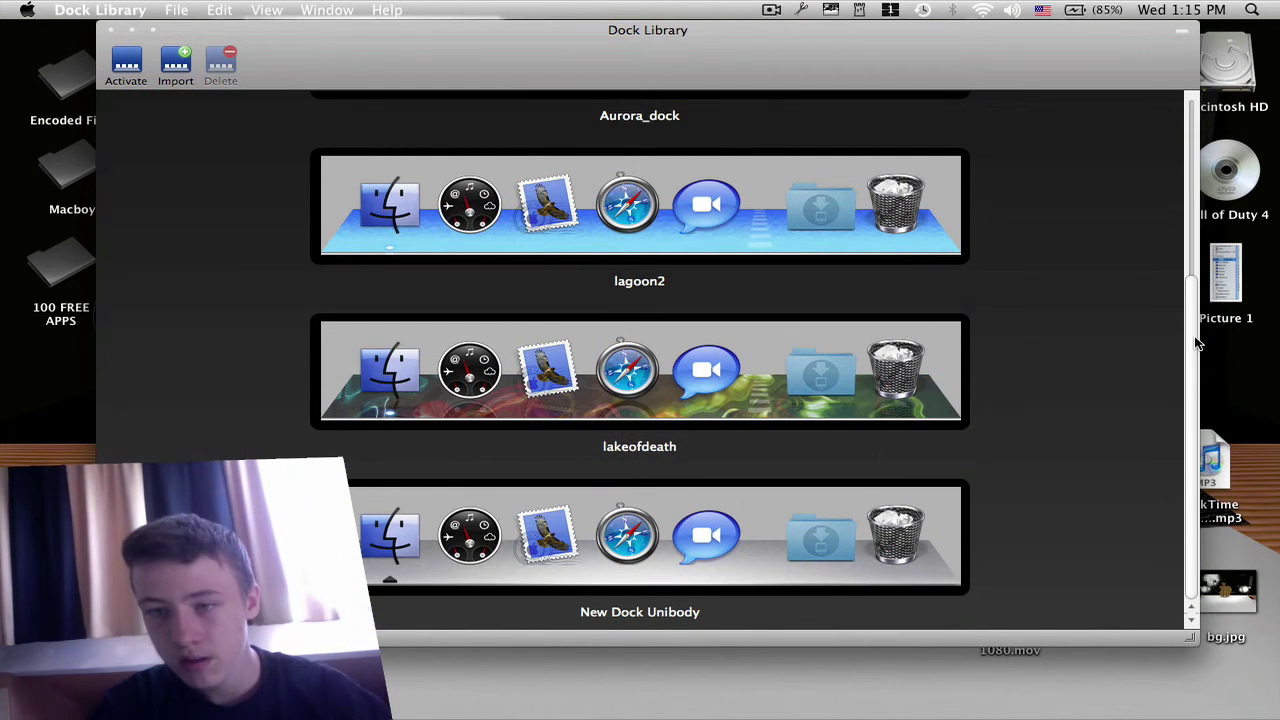
pyautogui.moveTo(1198, 343); pyautogui.dragTo(1178, 120)
pyautogui.moveTo(1191, 163); pyautogui.dragTo(1219, 398)
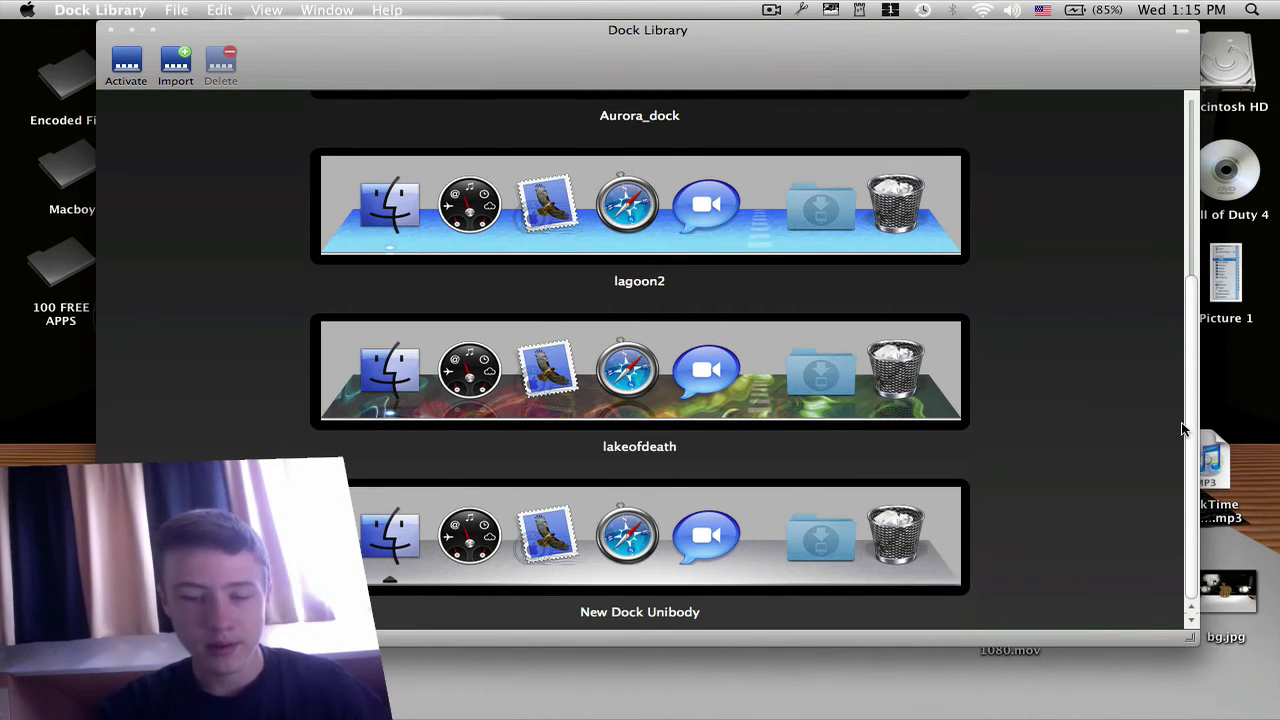
pyautogui.scroll(5, 1029, 440)
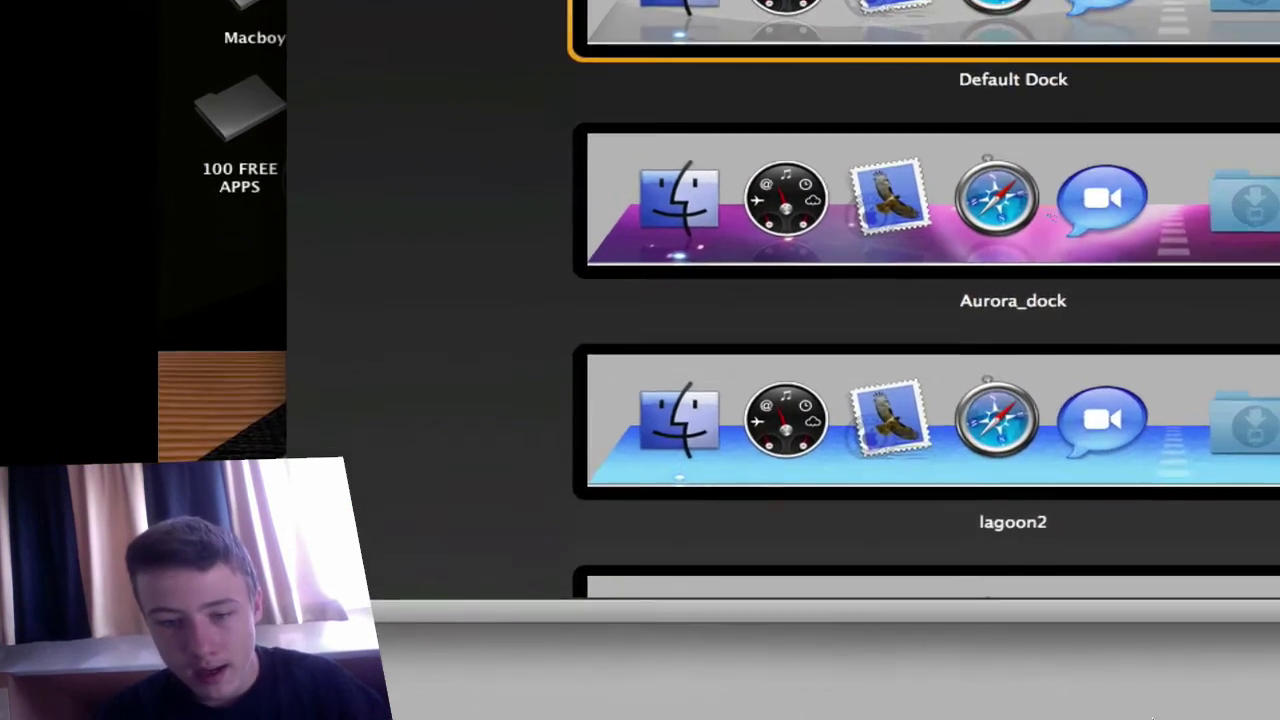
# - Quit Dock Library and restore the minimized Firefox window with the Jonas Rask Design page
pyautogui.moveTo(130, 700)
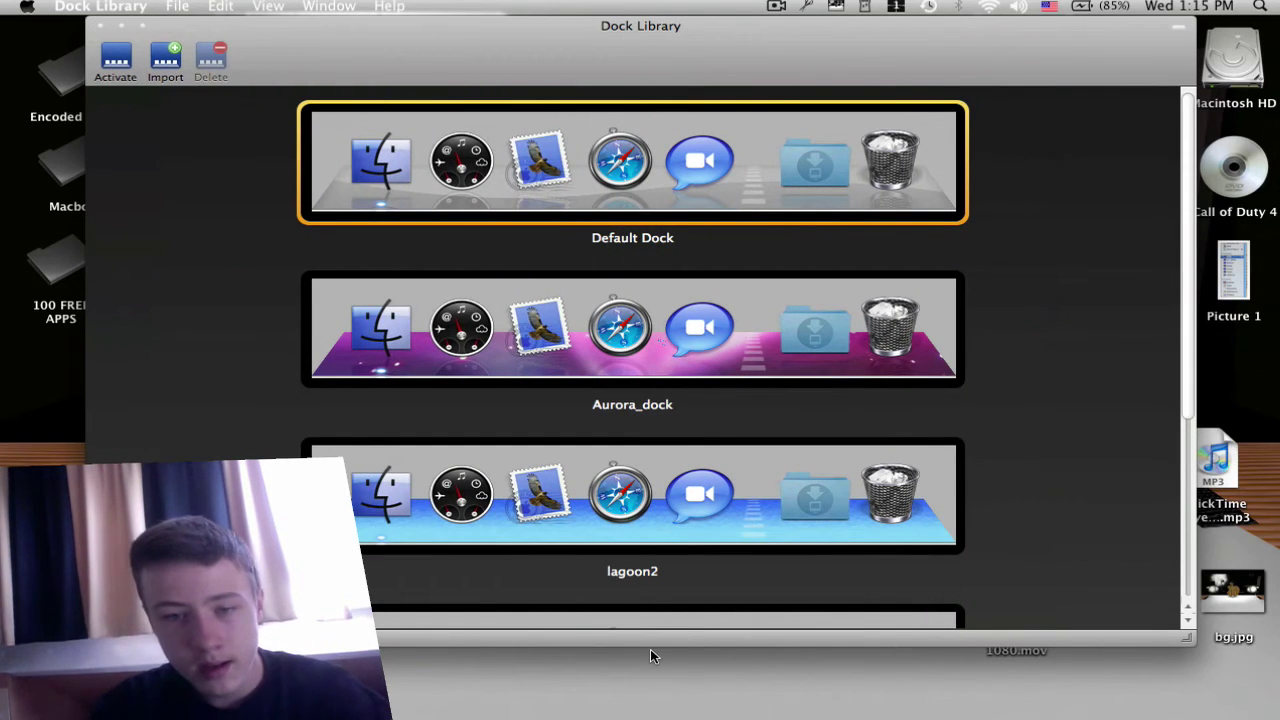
pyautogui.scroll(-2, 660, 430)
pyautogui.press('super+q')
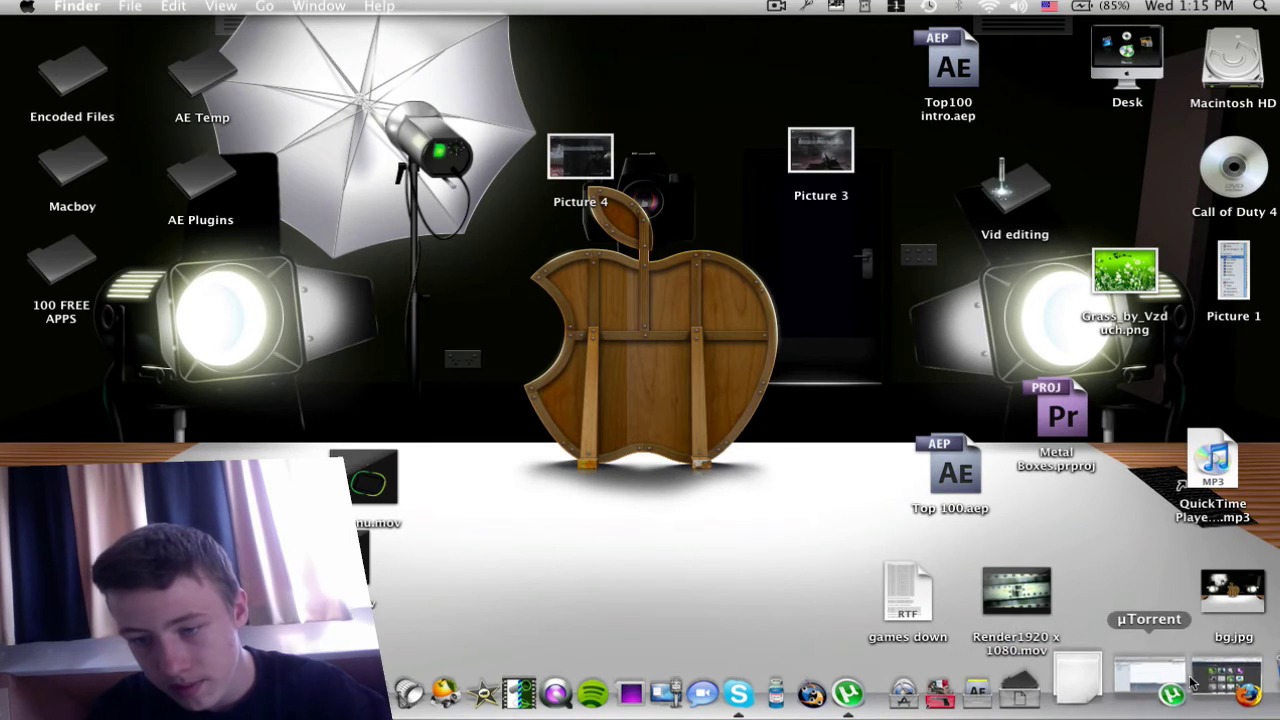
pyautogui.click(1210, 684)
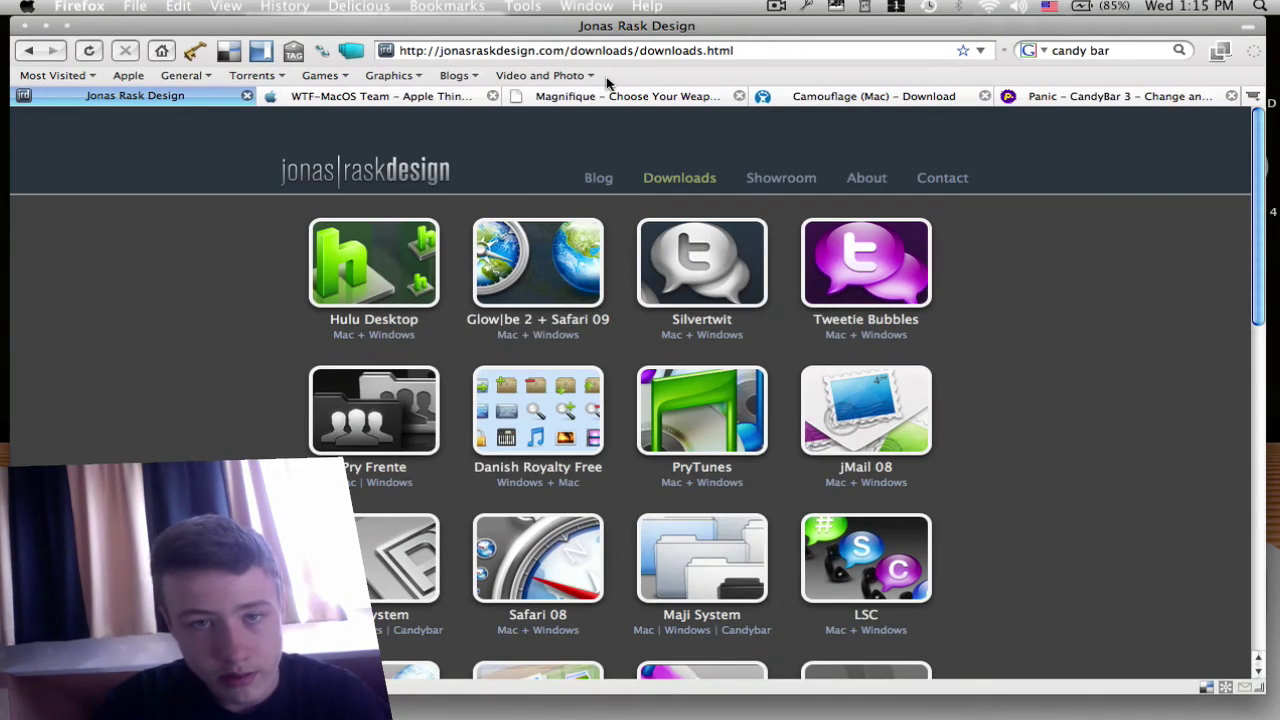
# - Switch to the WTF-MacOS Team page, look through its front-page posts and open the older entries
pyautogui.click(416, 97)
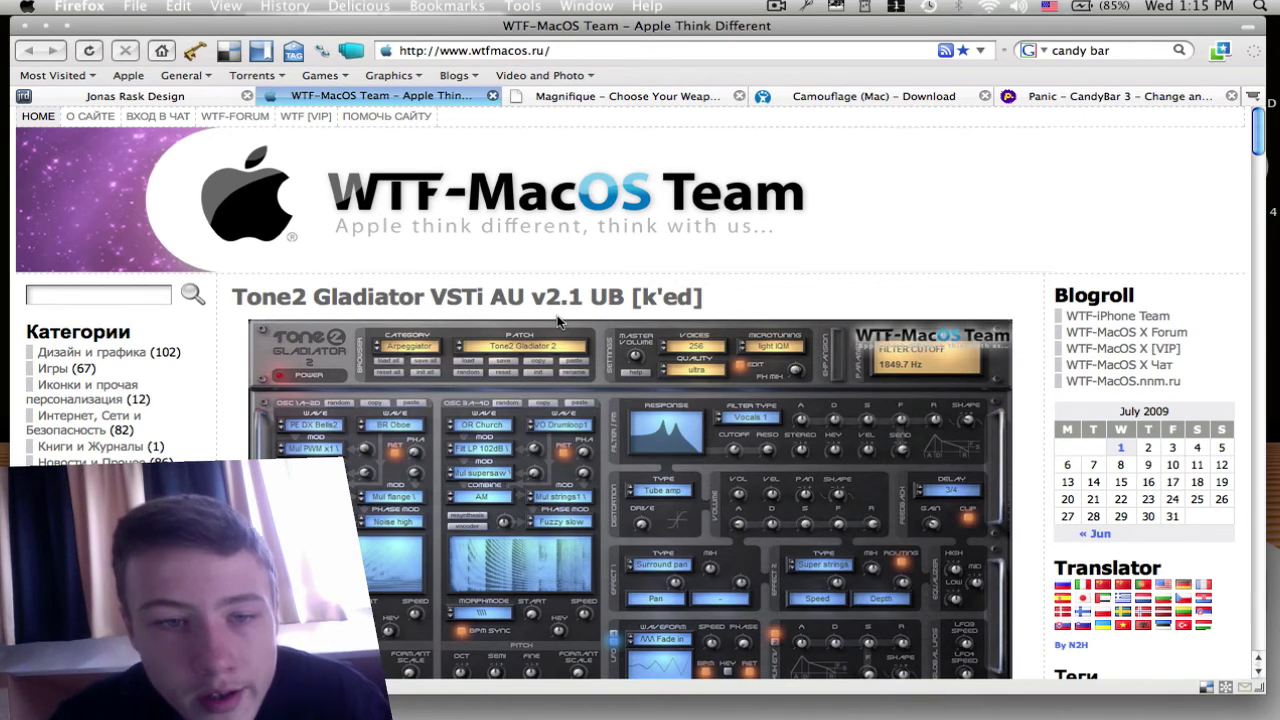
pyautogui.scroll(-20, 557, 320)
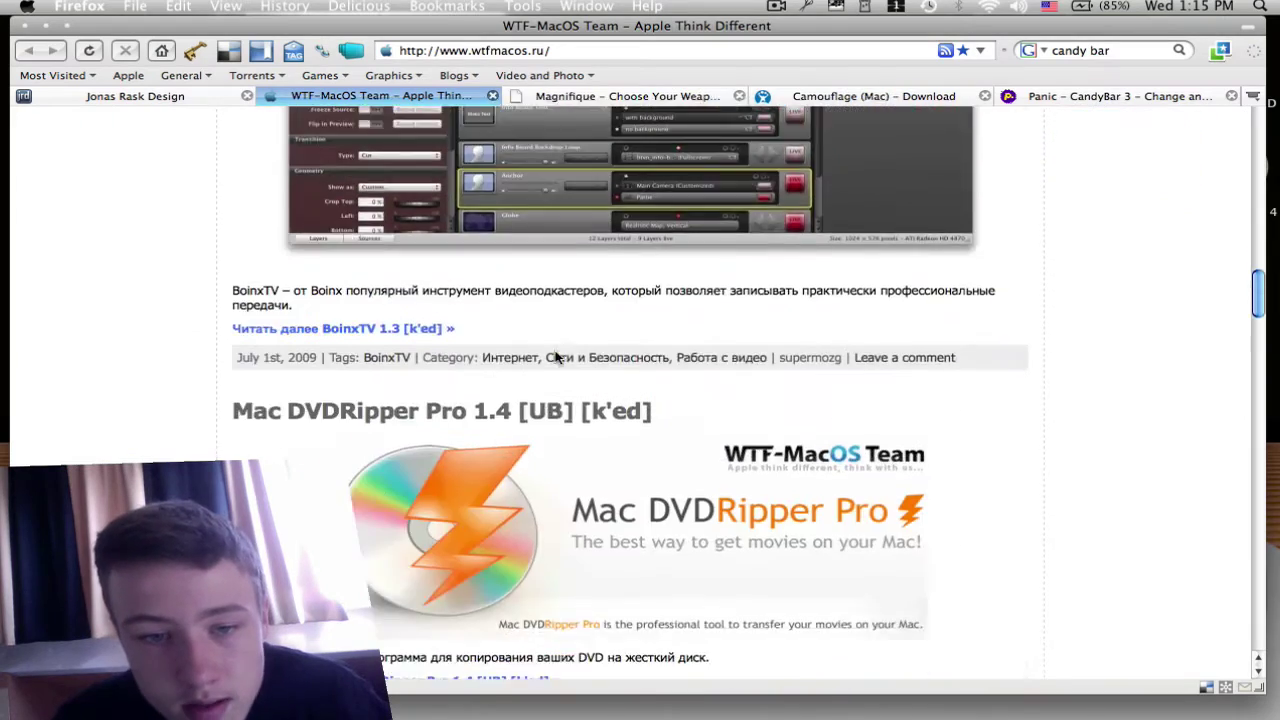
pyautogui.scroll(-20, 557, 357)
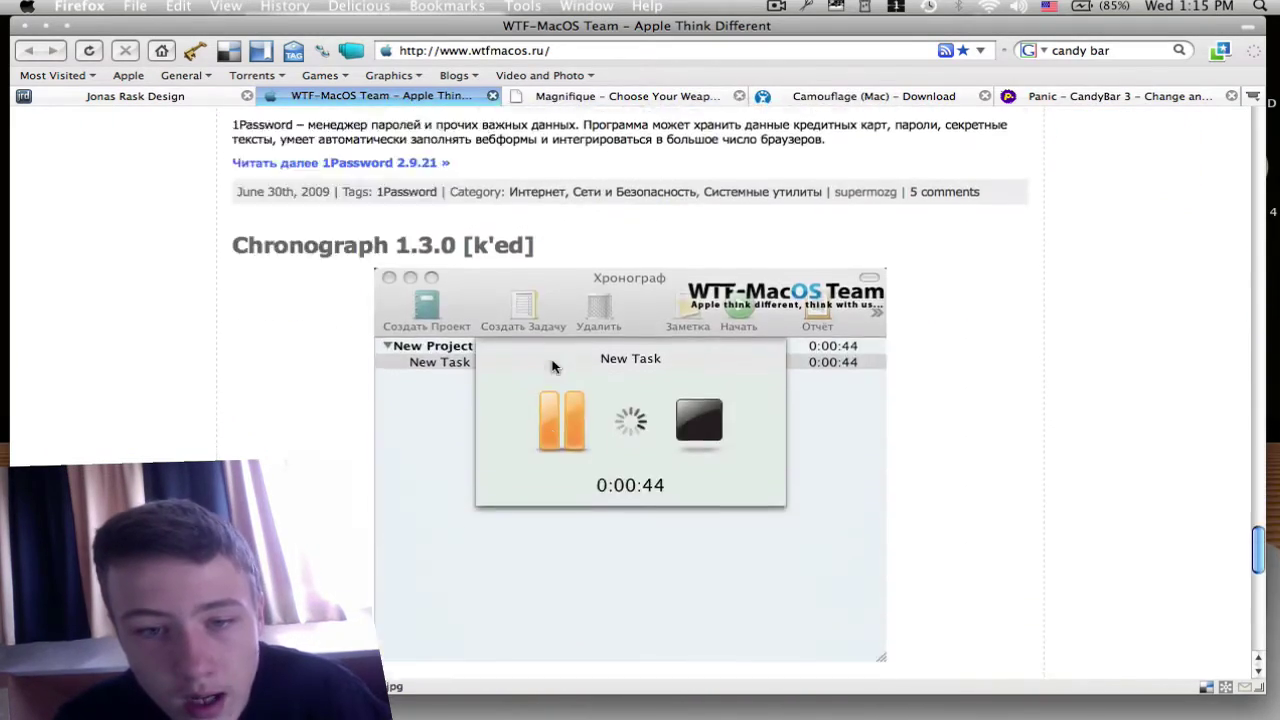
pyautogui.scroll(-10, 553, 367)
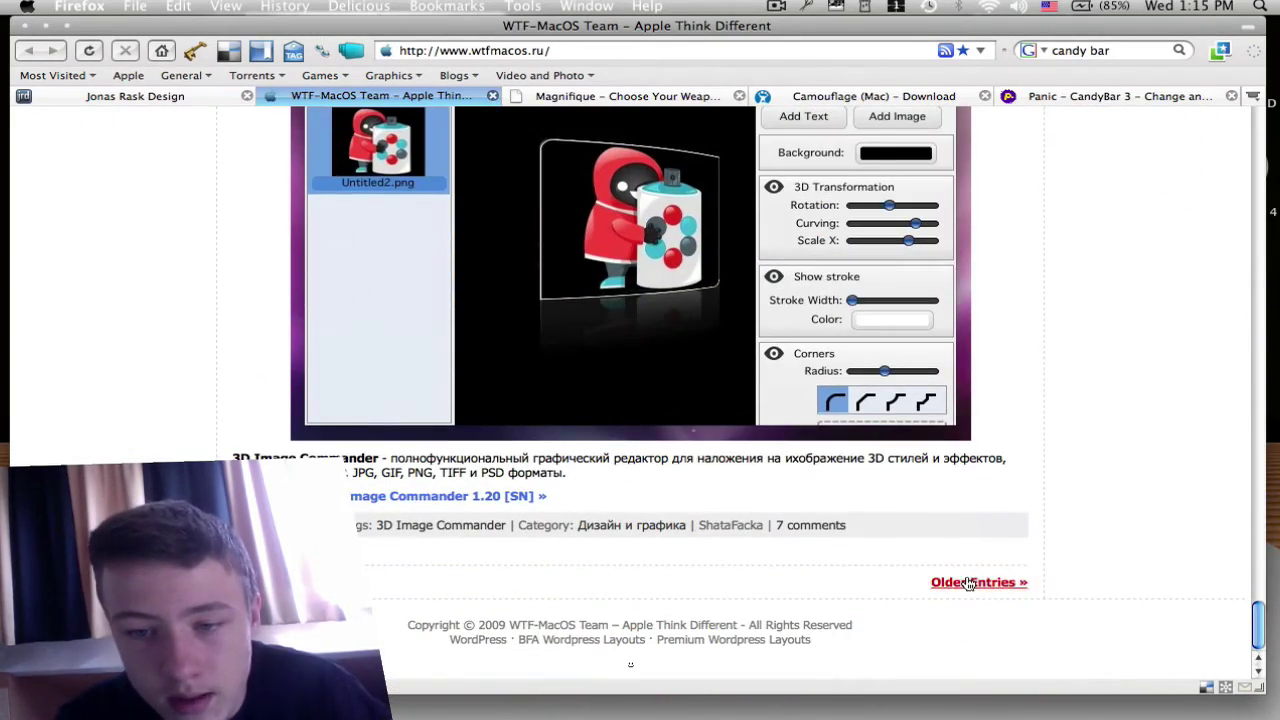
pyautogui.click(968, 583)
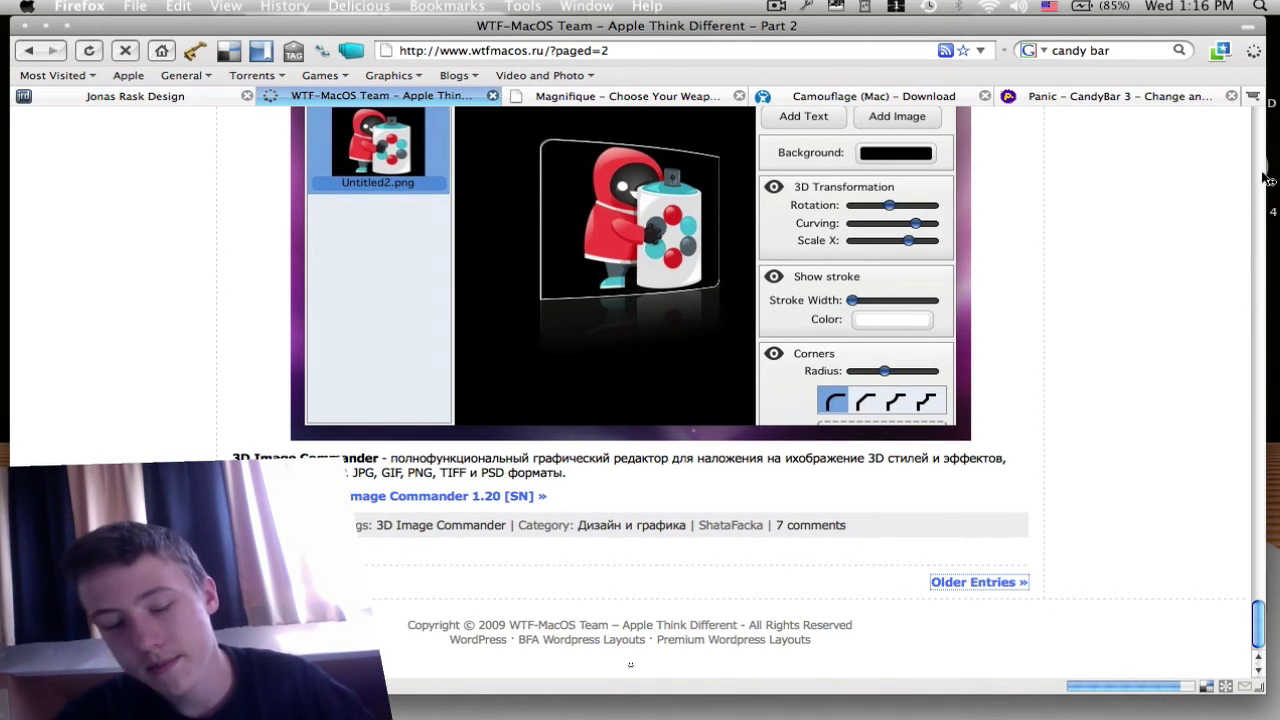
# - Find the MacOS Dock ART Collection post among the older entries and open its full article
pyautogui.scroll(-5, 665, 352)
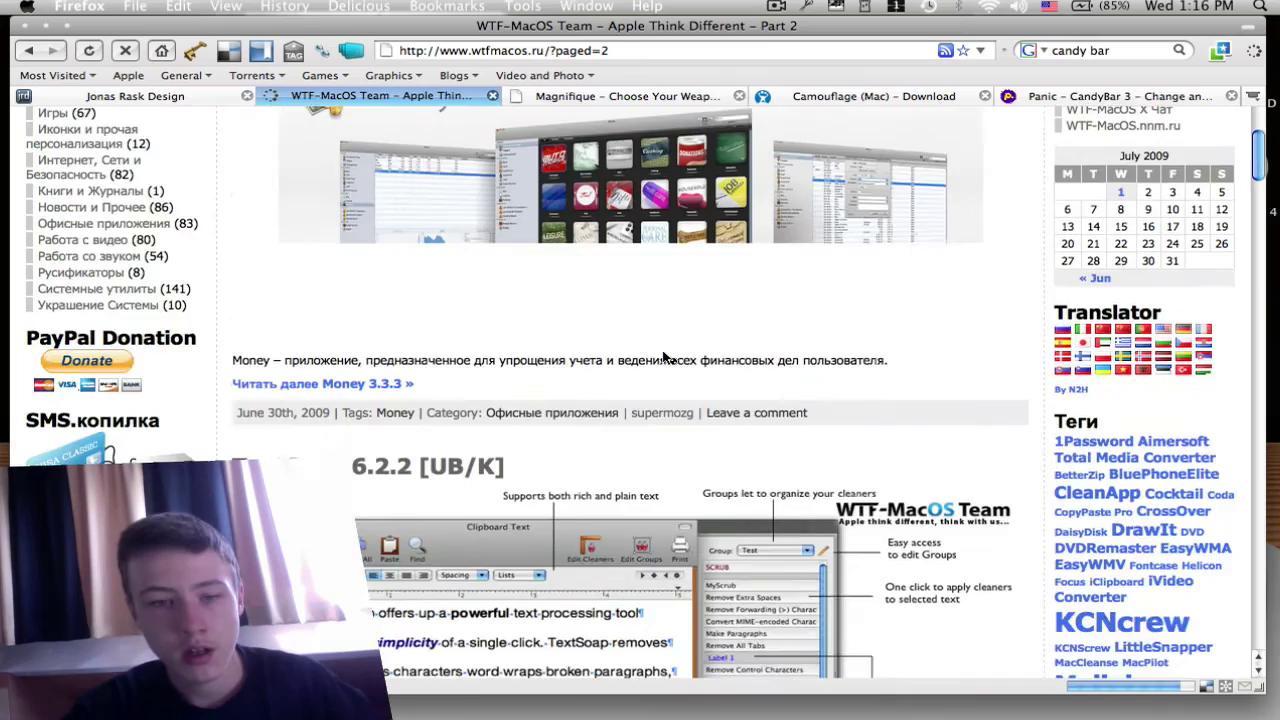
pyautogui.scroll(-20, 665, 357)
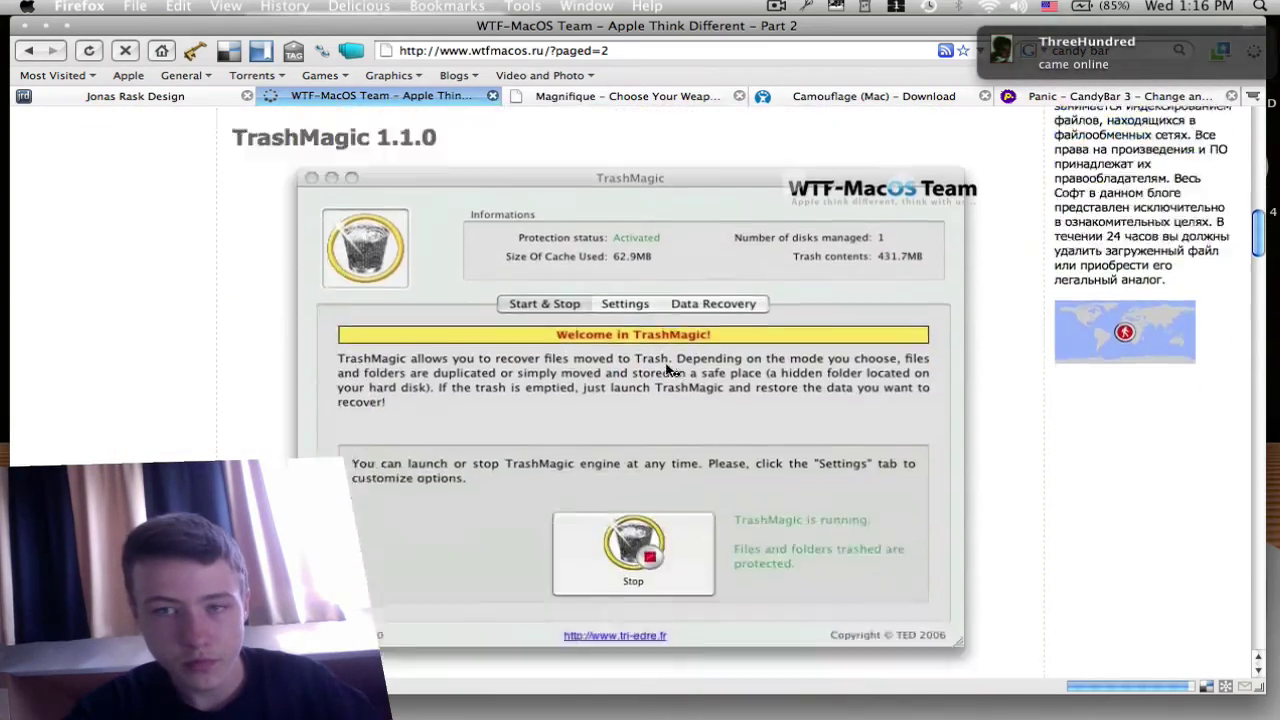
pyautogui.scroll(-10, 668, 370)
pyautogui.scroll(-20, 668, 373)
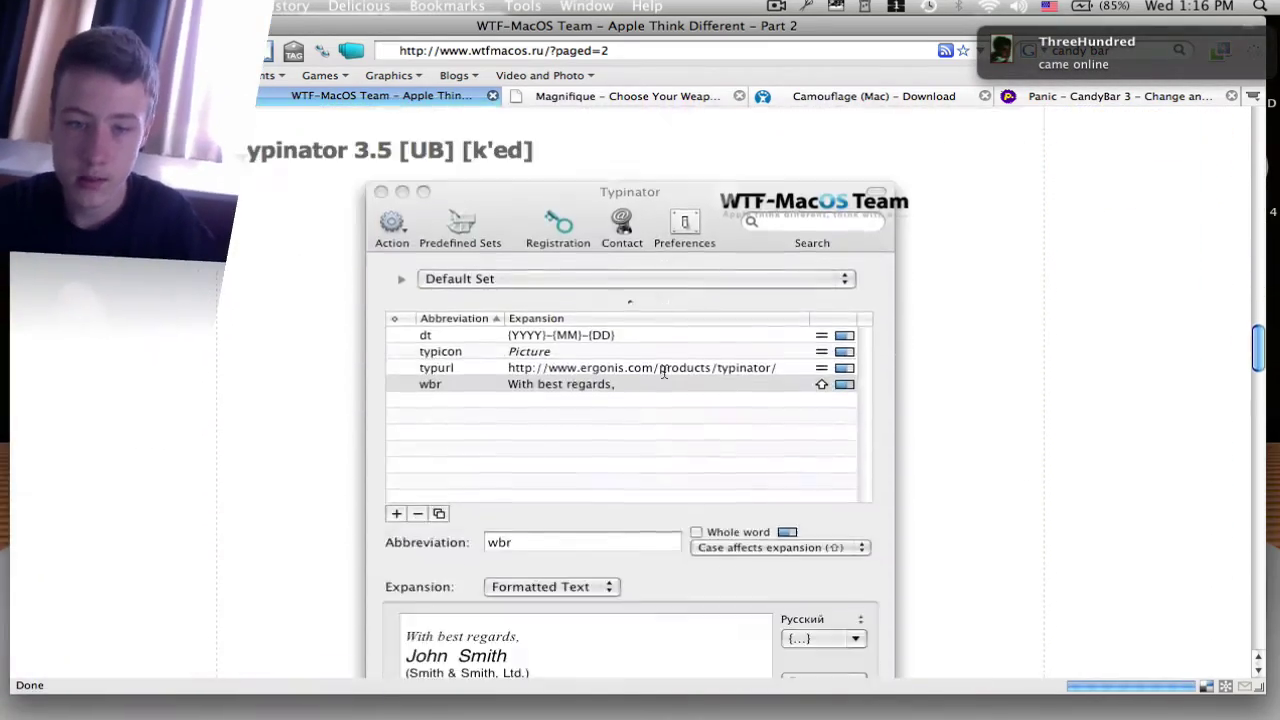
pyautogui.scroll(4, 672, 270)
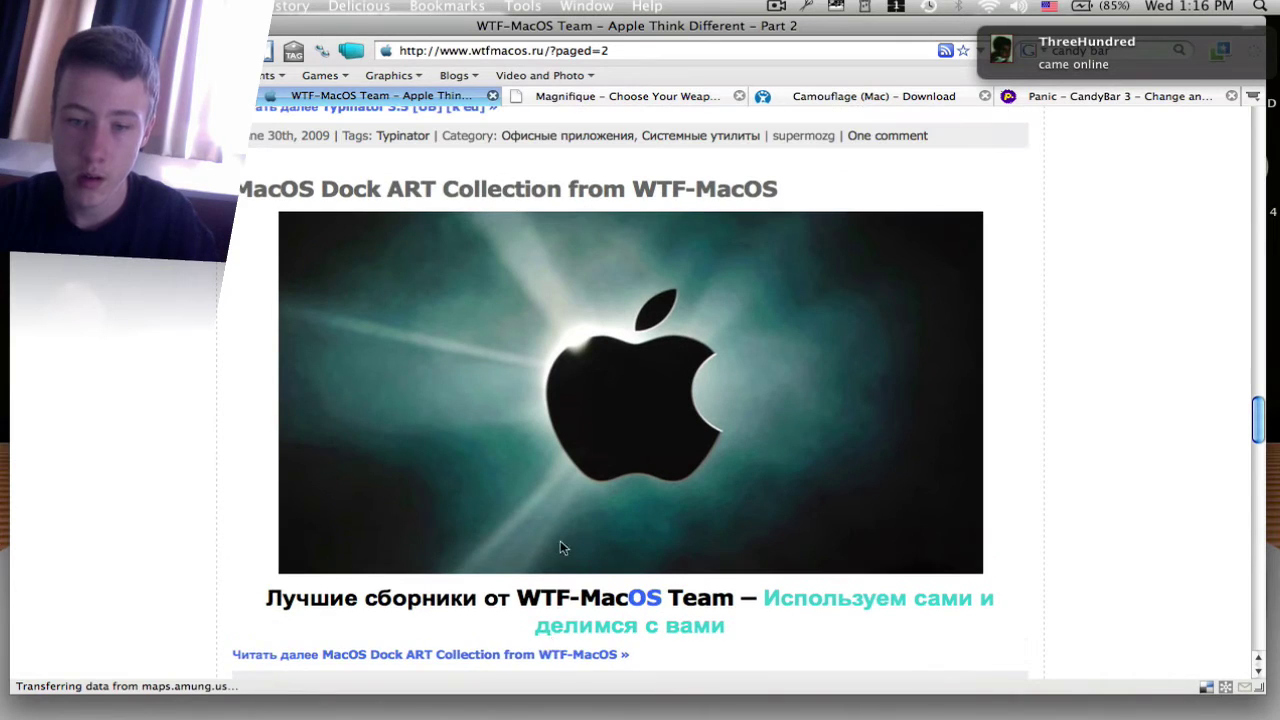
pyautogui.click(551, 654)
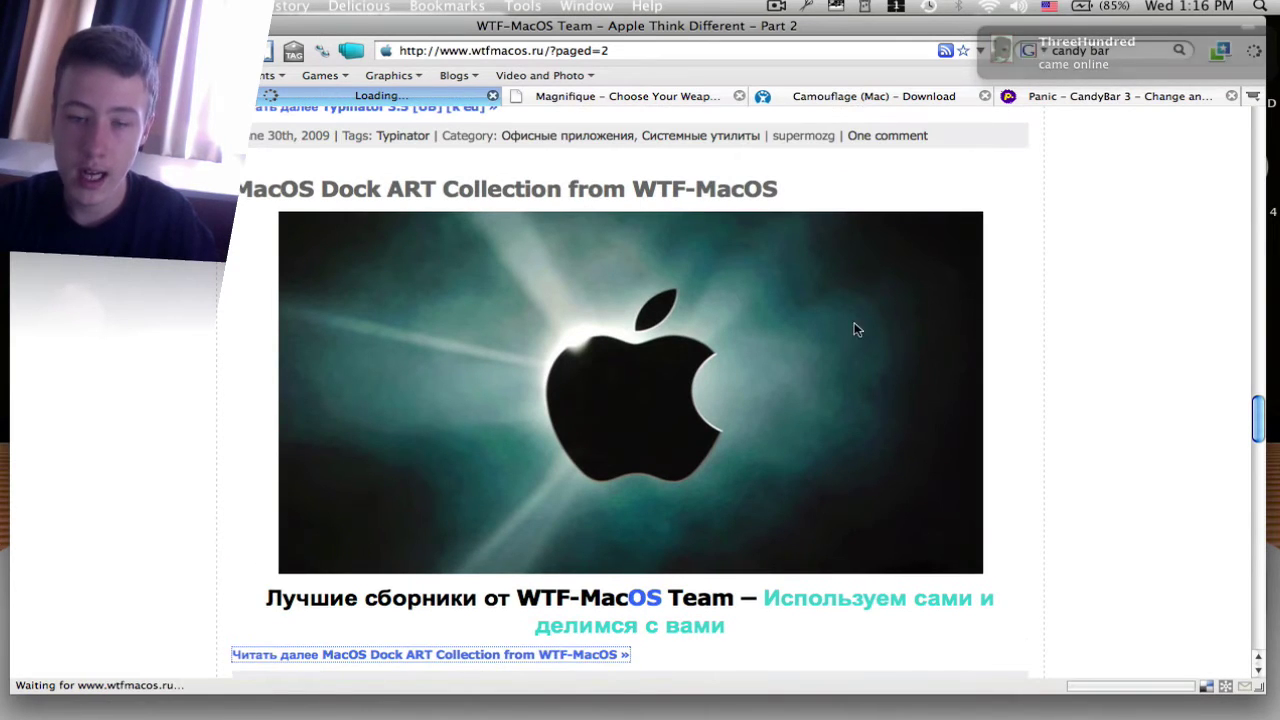
pyautogui.click(705, 50)
pyautogui.click(1080, 366)
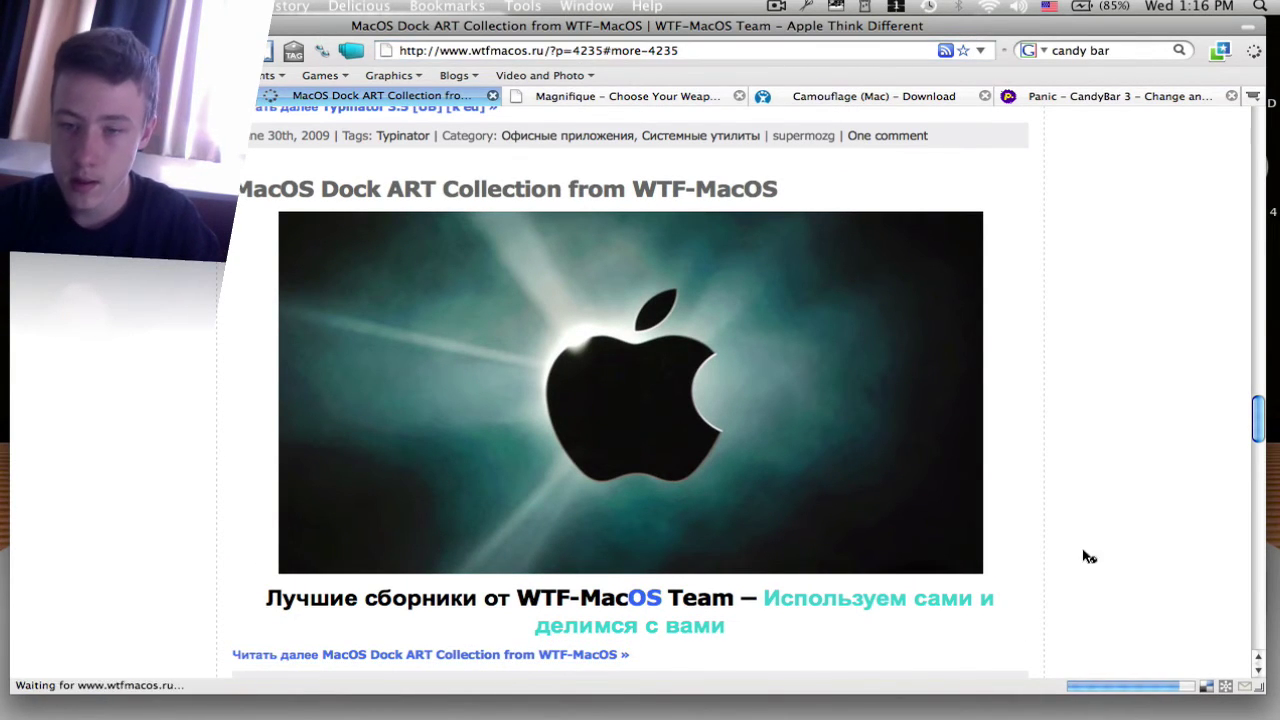
# - Examine the first docks in the collection article, including Now in Wood and the red Mcdouble Dock
pyautogui.scroll(-10, 977, 534)
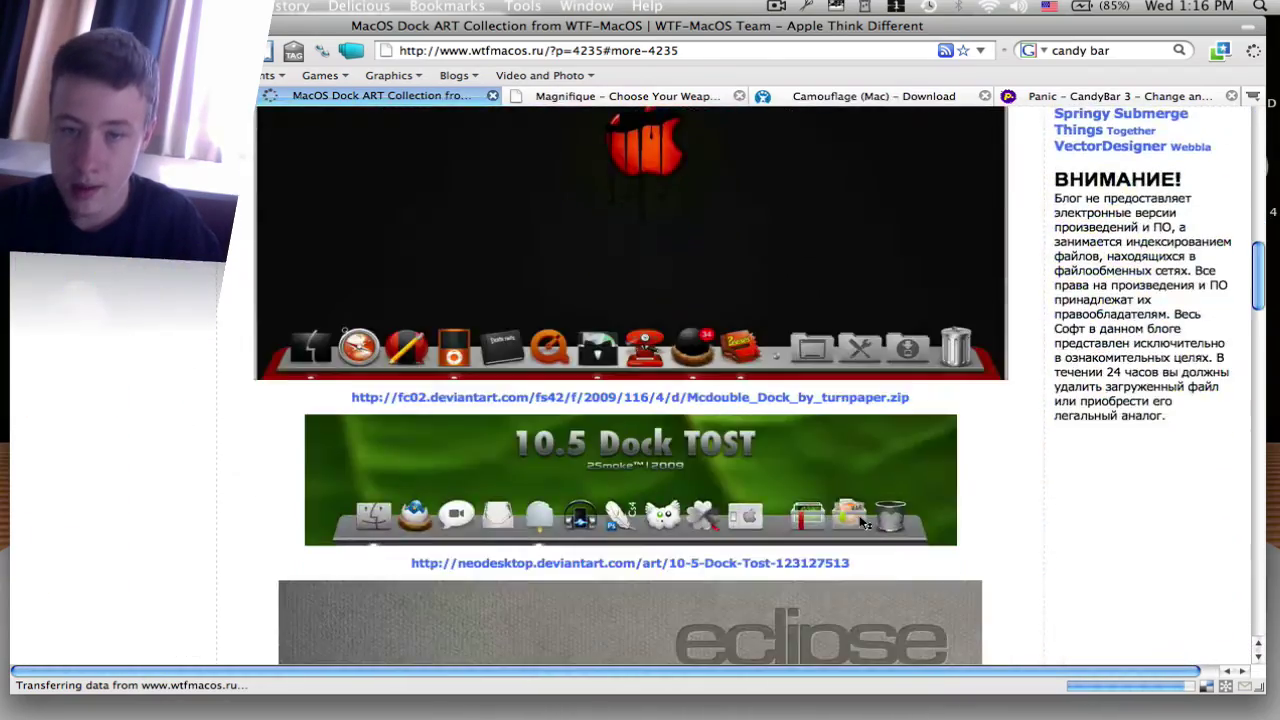
pyautogui.scroll(4, 870, 520)
pyautogui.scroll(10, 777, 486)
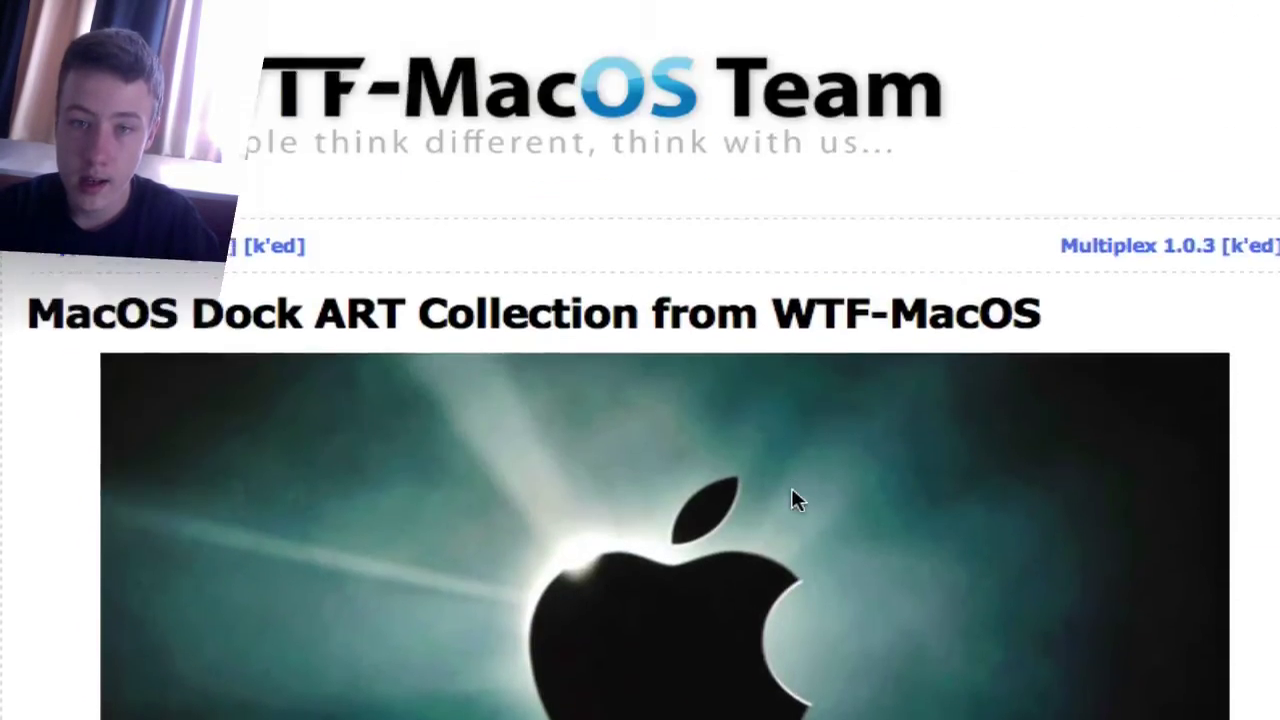
pyautogui.scroll(-4, 792, 497)
pyautogui.scroll(-4, 435, 650)
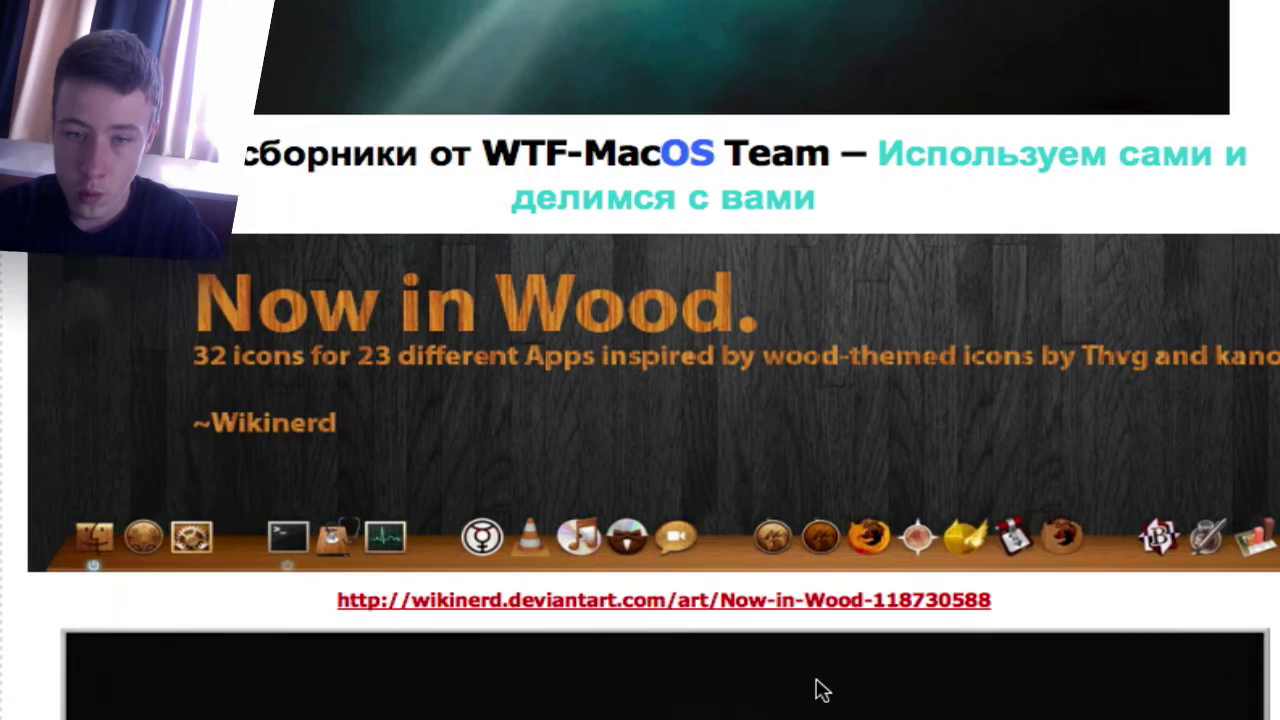
pyautogui.scroll(-5, 815, 690)
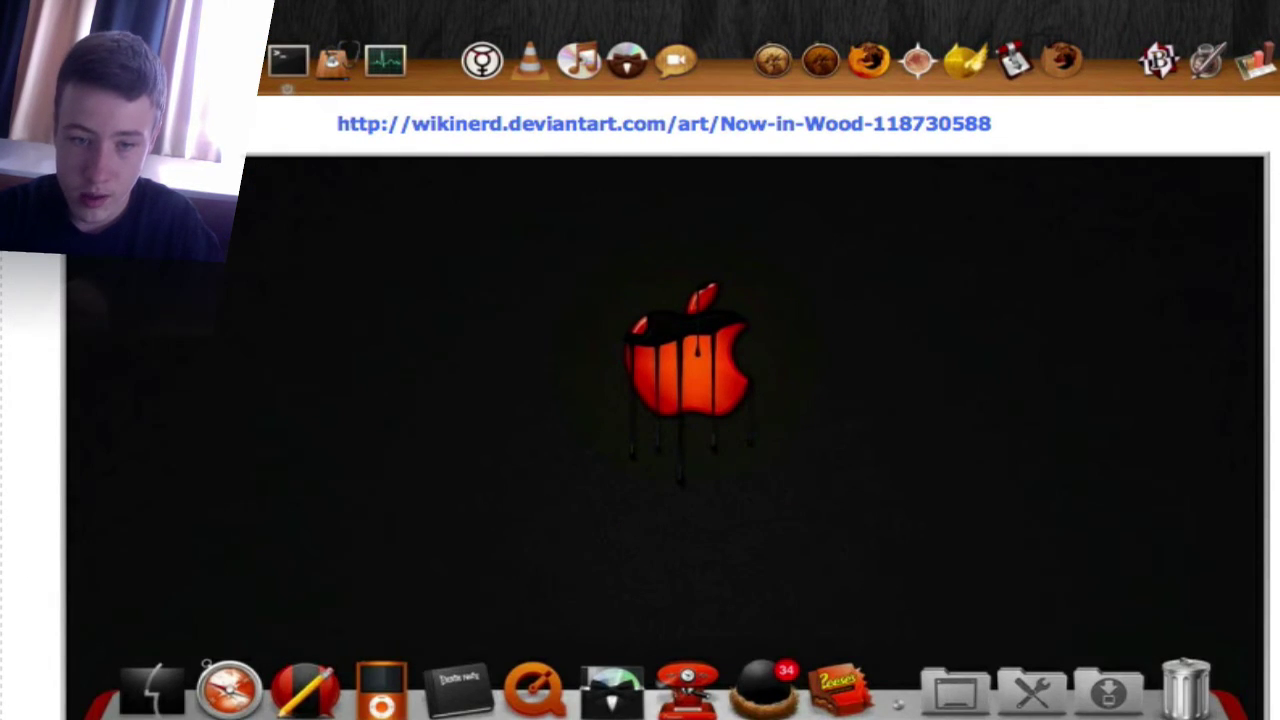
pyautogui.scroll(-2, 525, 579)
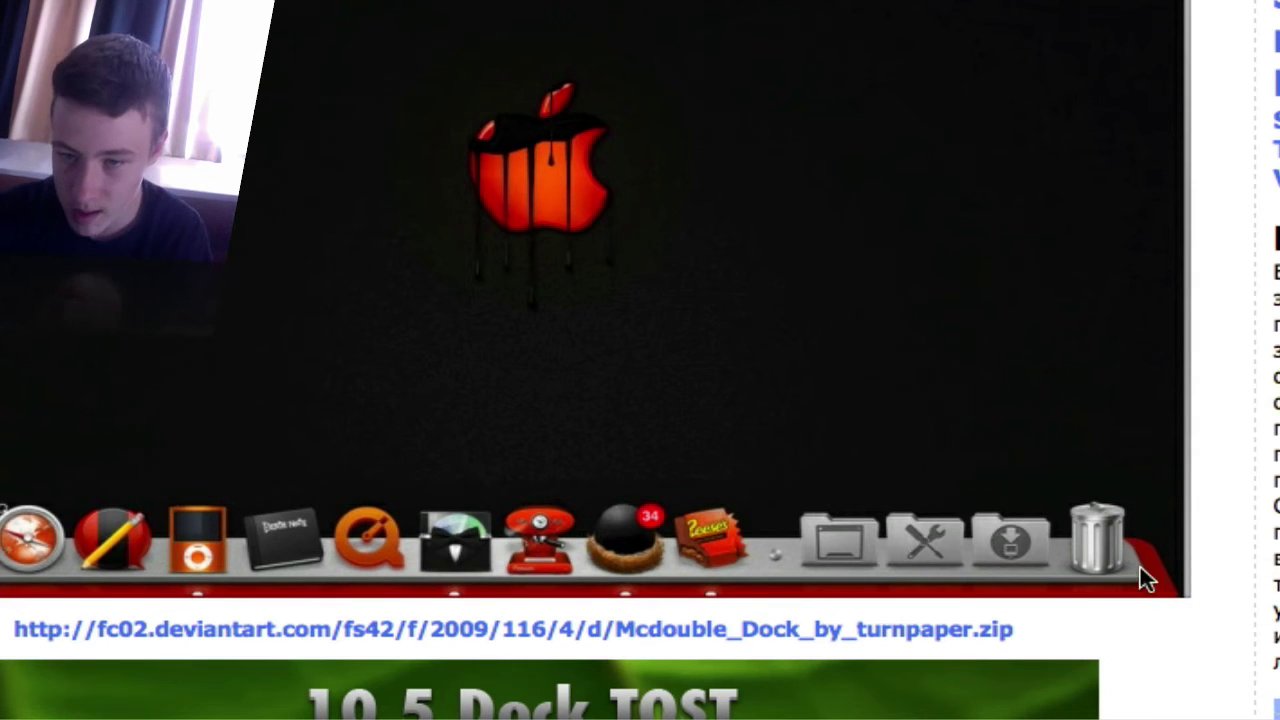
# - Examine the further docks in the article: 10.5 Dock TOST, Eclipse Dock, New Dock Unibody, Optimus and Silverdock
pyautogui.scroll(-5, 1099, 530)
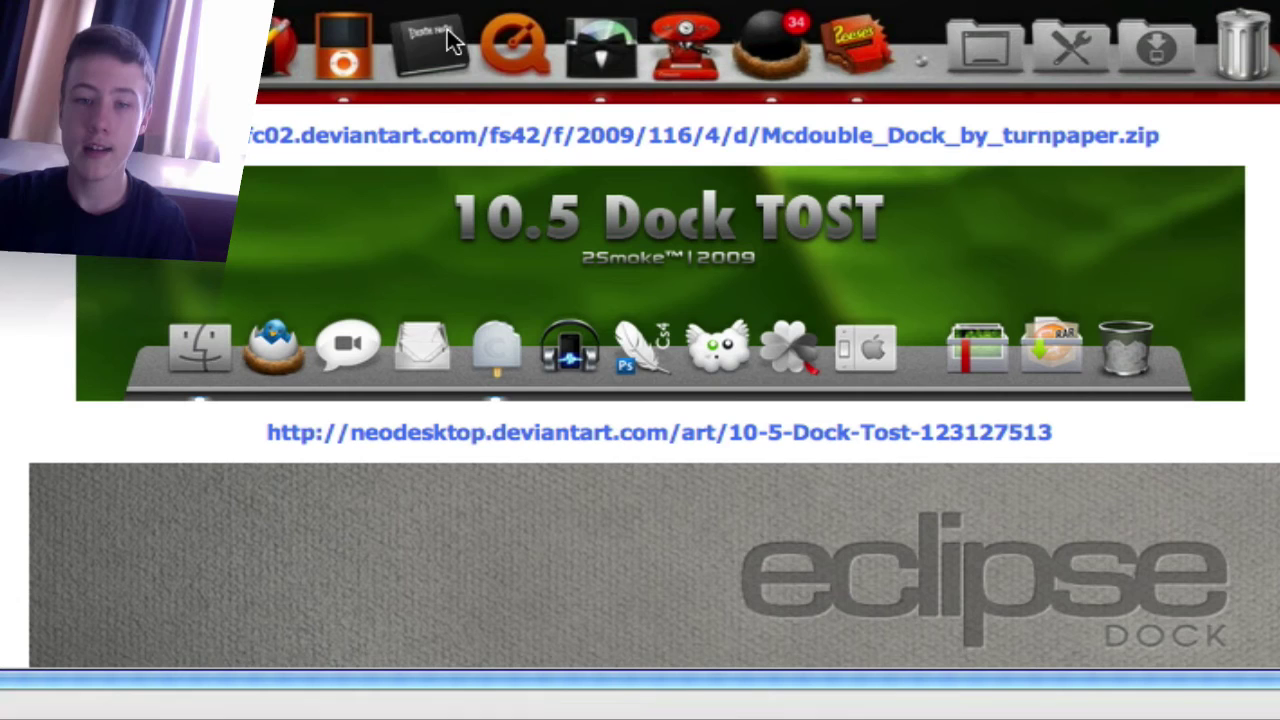
pyautogui.scroll(-8, 580, 43)
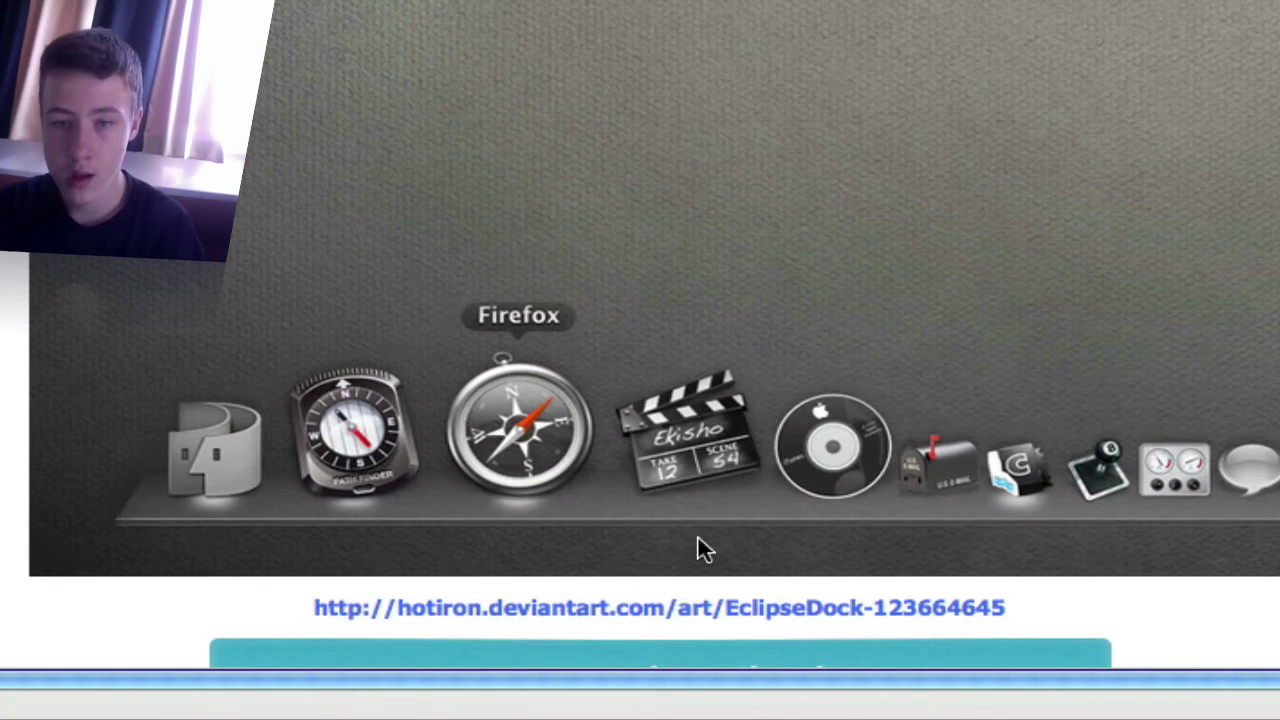
pyautogui.scroll(-2, 557, 558)
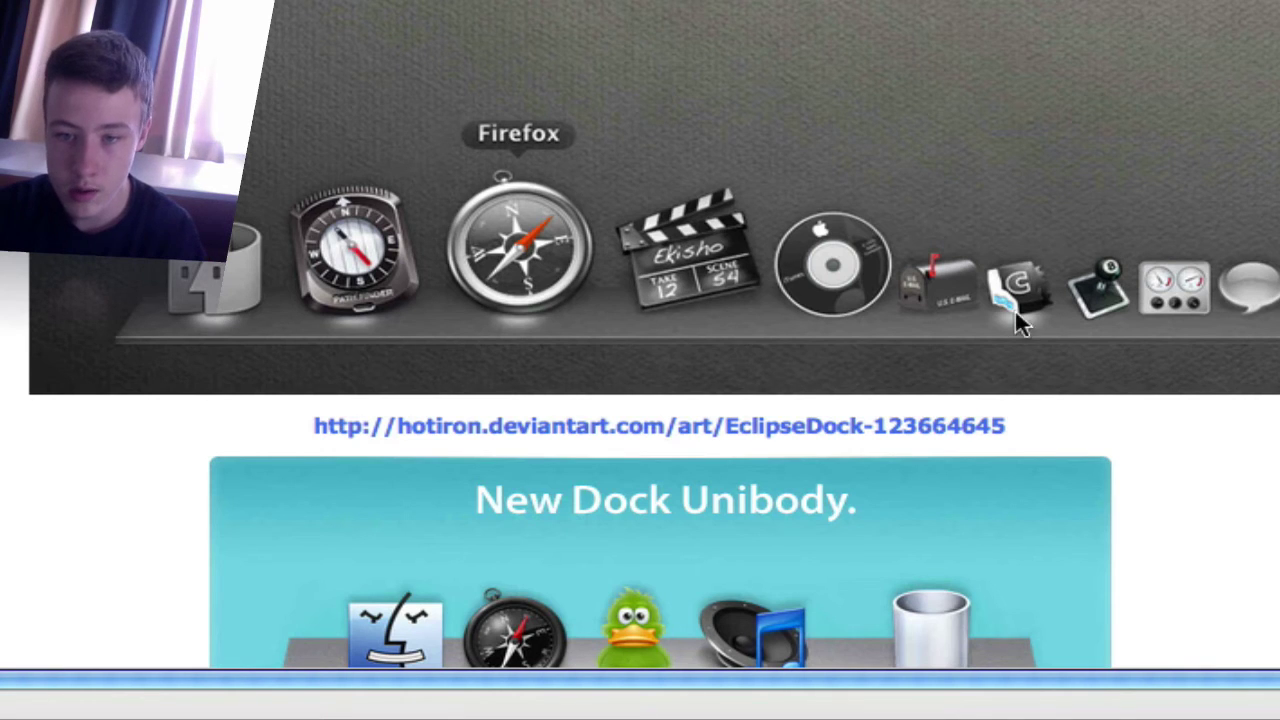
pyautogui.scroll(-2, 1078, 664)
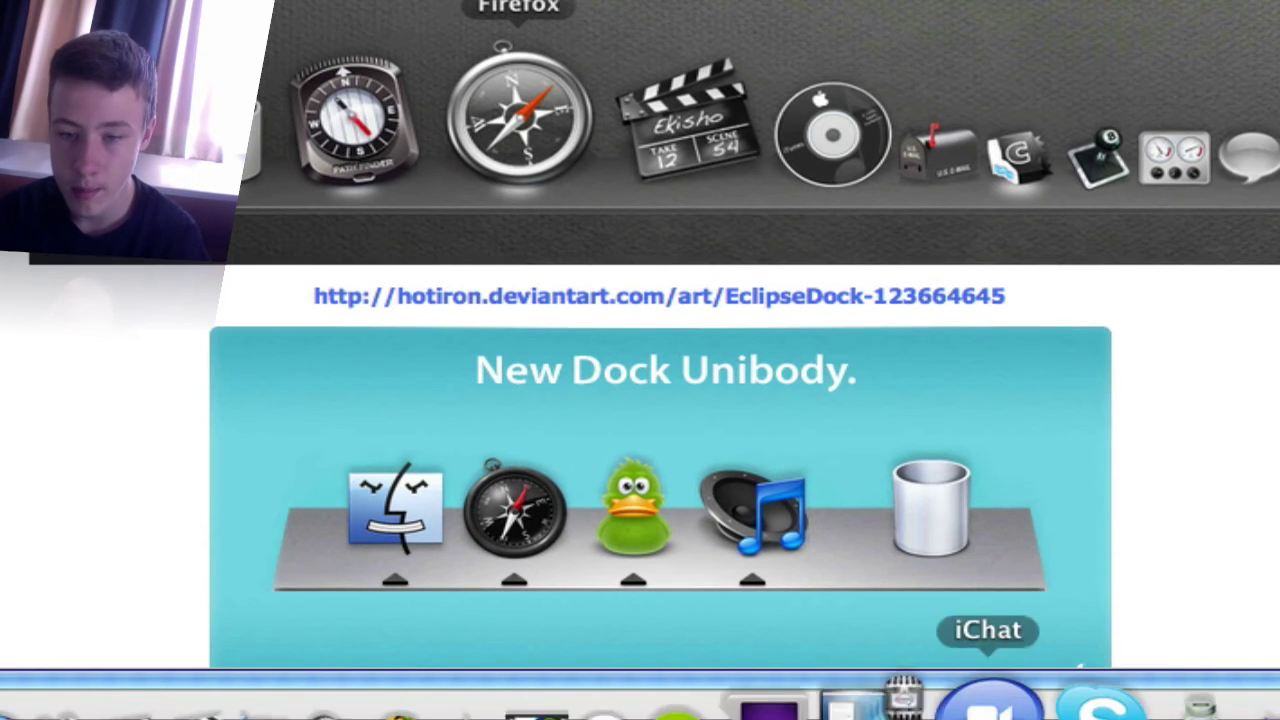
pyautogui.scroll(-2, 594, 449)
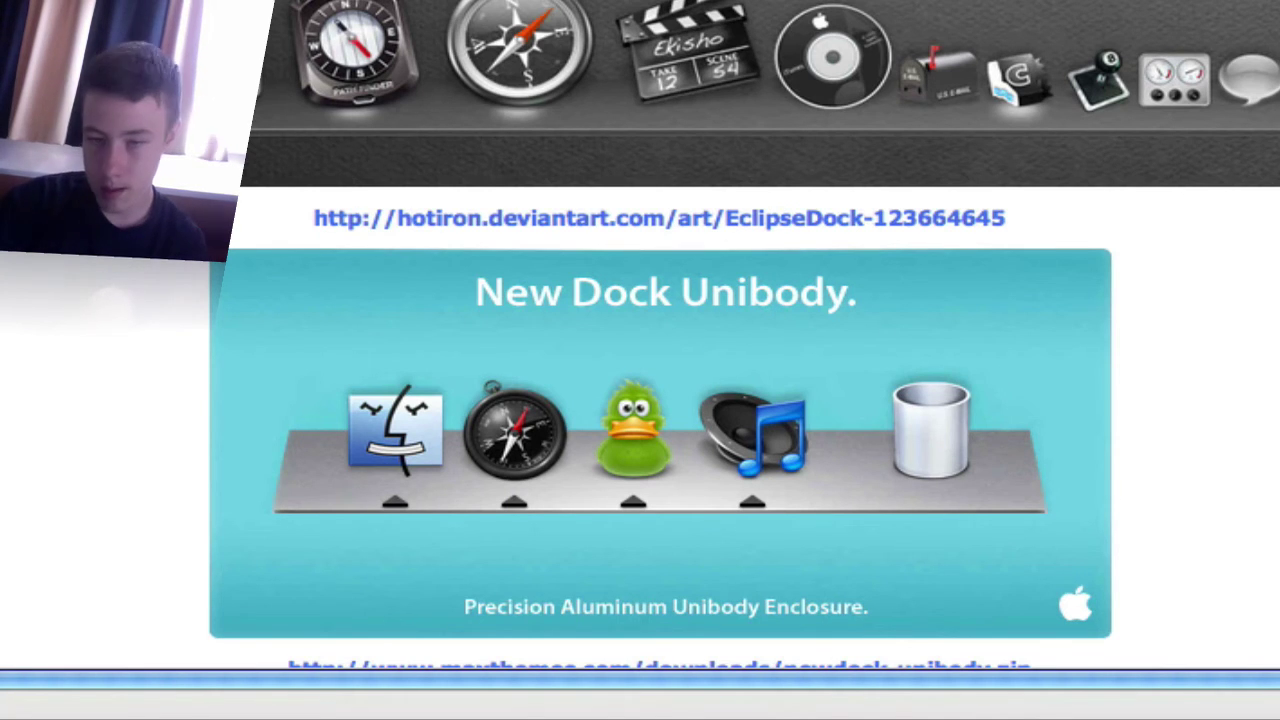
pyautogui.scroll(-5, 1140, 451)
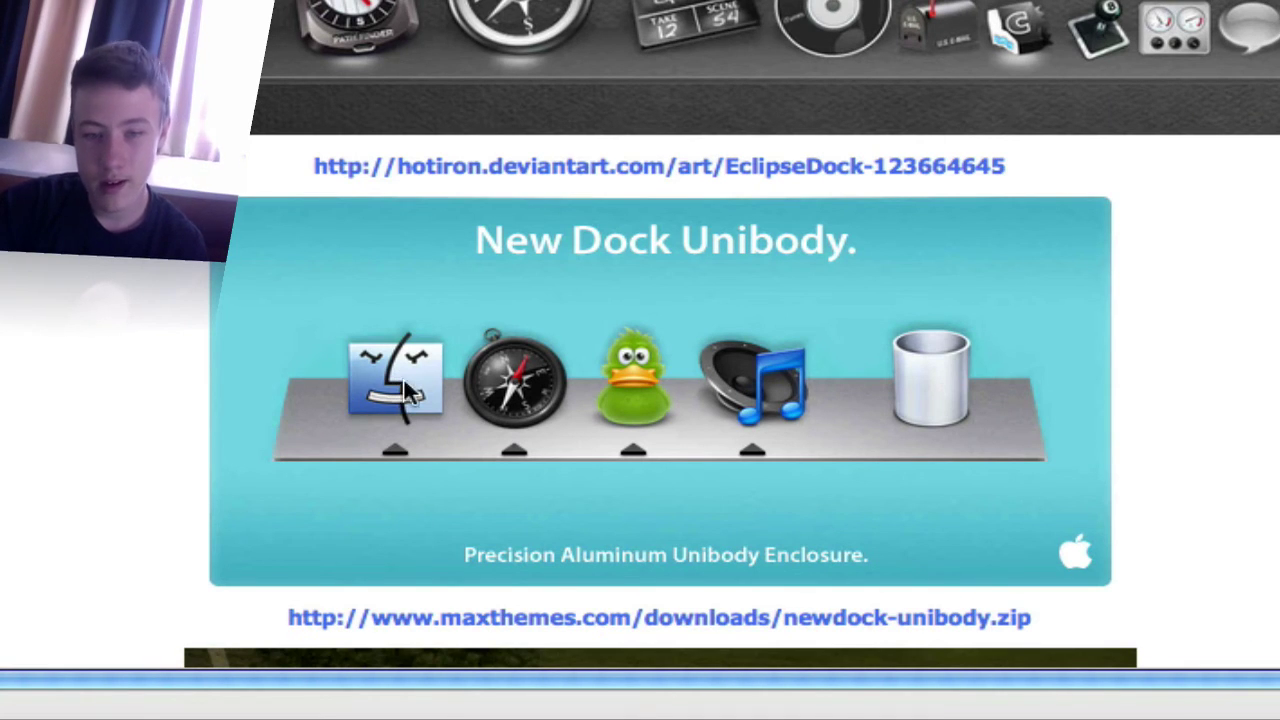
pyautogui.scroll(-5, 1216, 507)
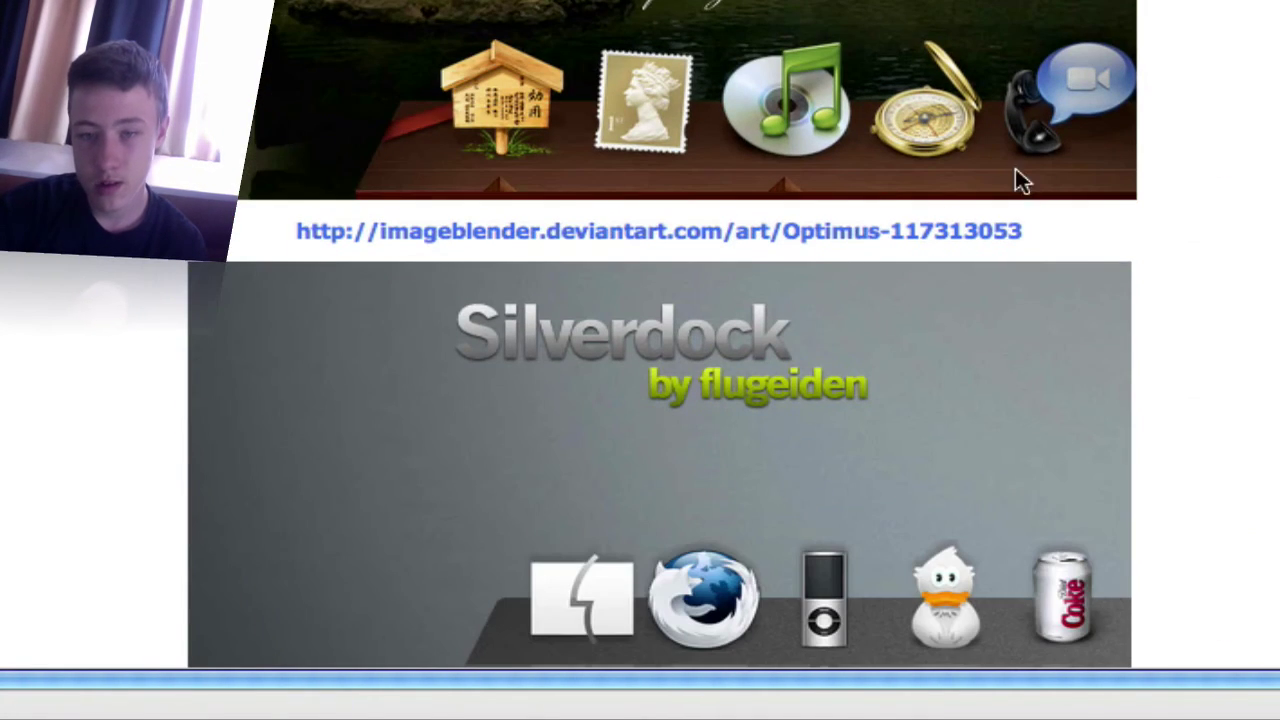
pyautogui.scroll(-1, 1172, 291)
pyautogui.scroll(-5, 1134, 223)
pyautogui.scroll(12, 1137, 366)
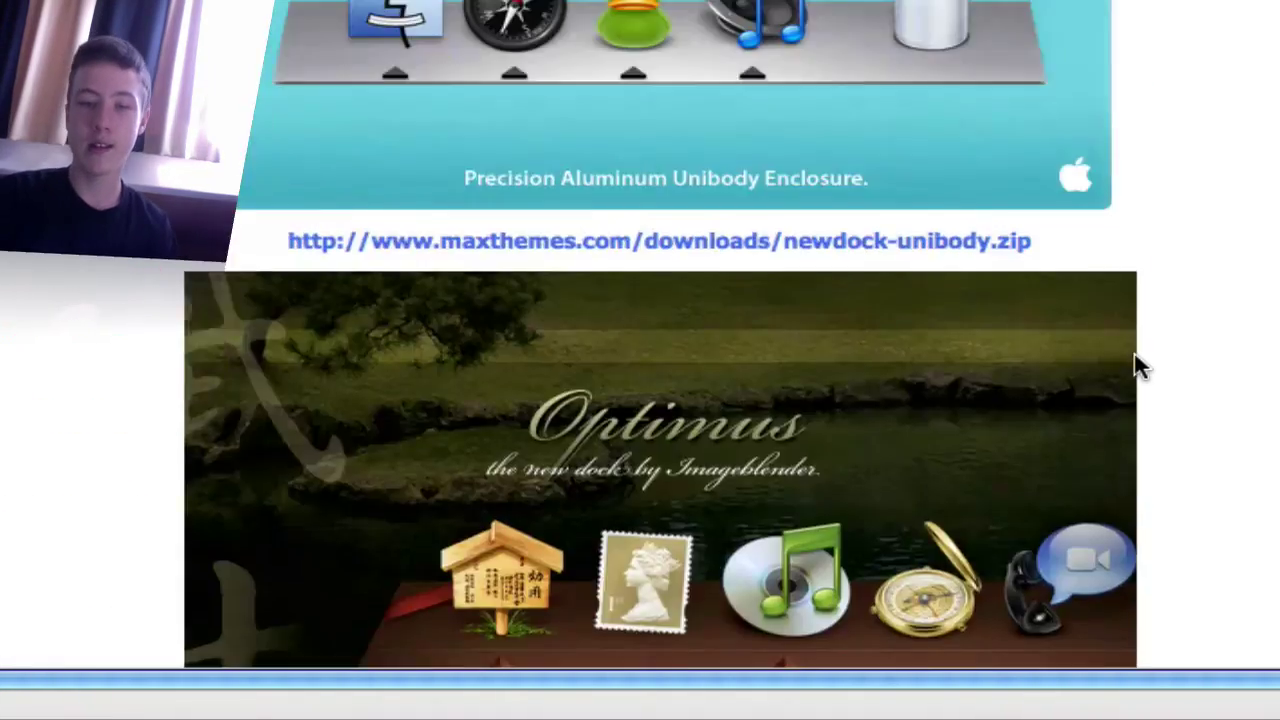
pyautogui.scroll(-2, 1146, 397)
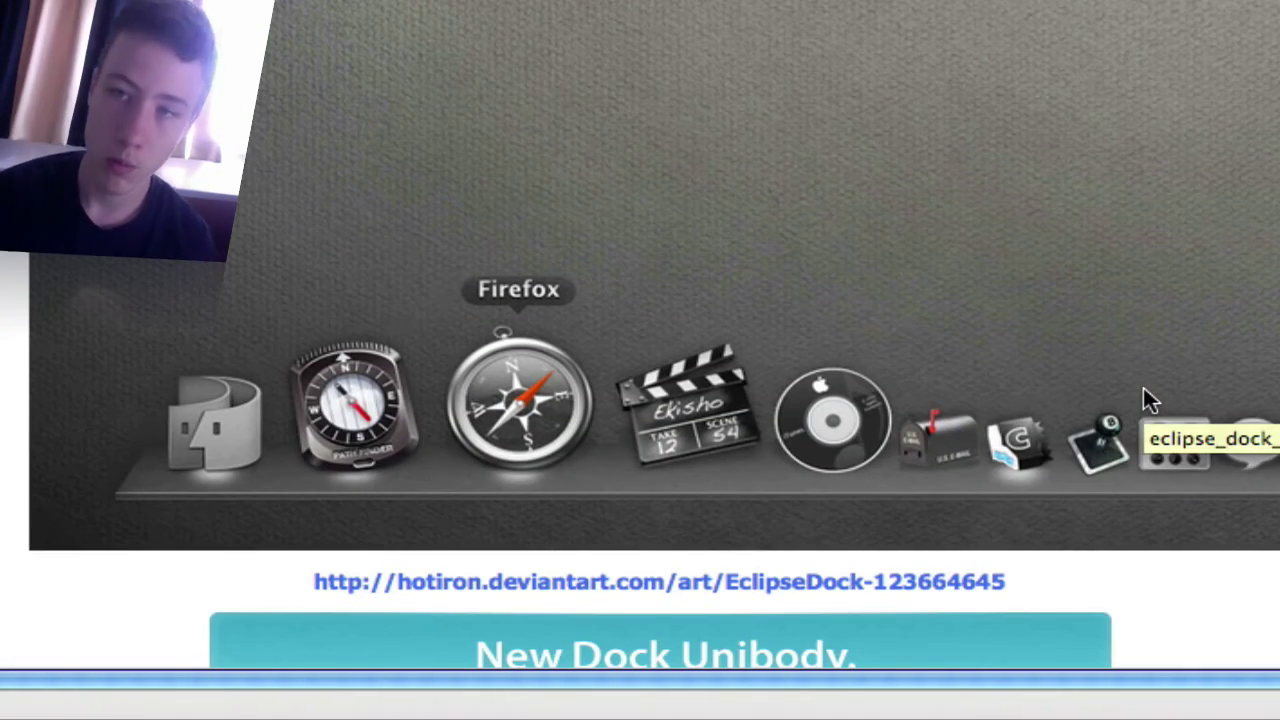